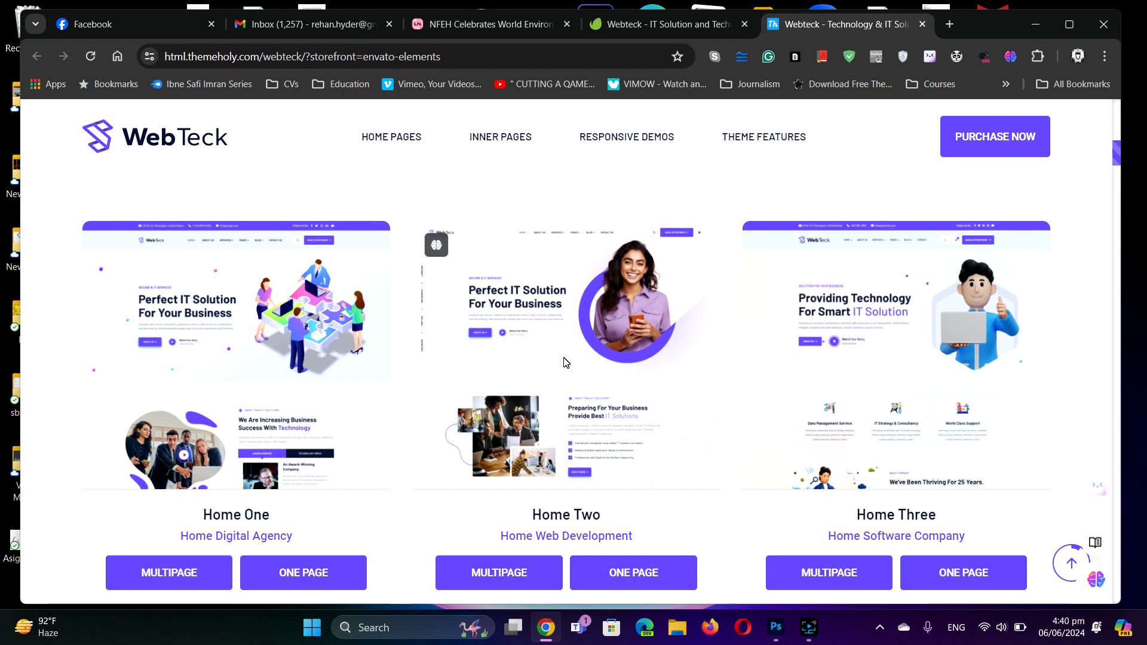
Look back up the Webteck demo page and close its live preview
scroll(609, 354, up, 1)
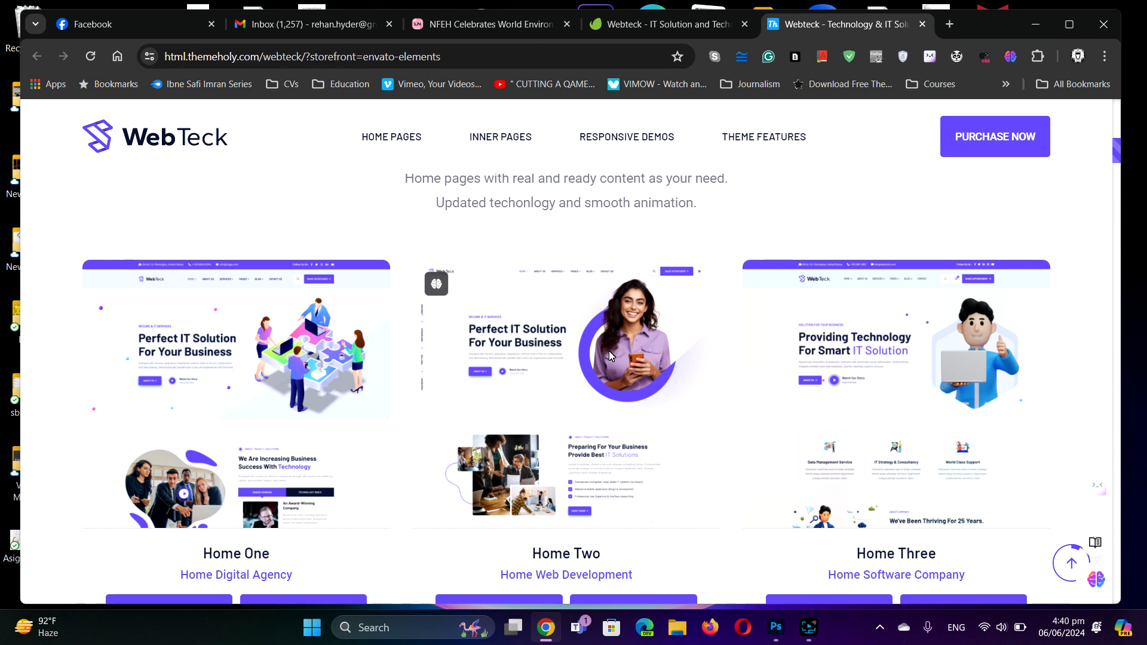
scroll(608, 351, up, 5)
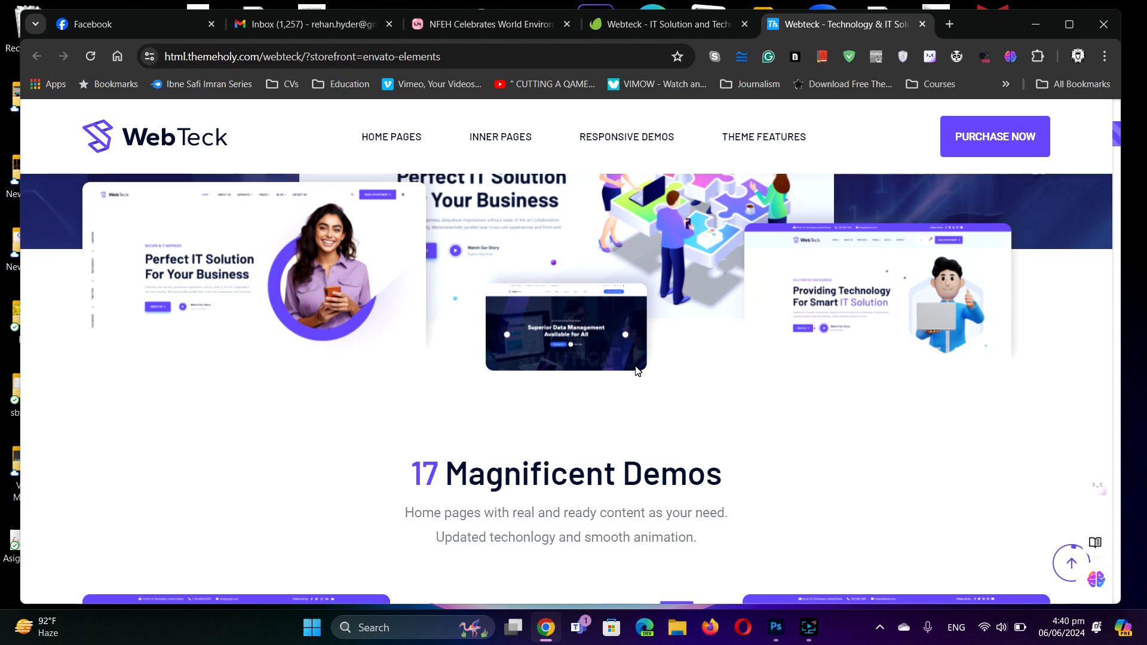
key(ctrl+w)
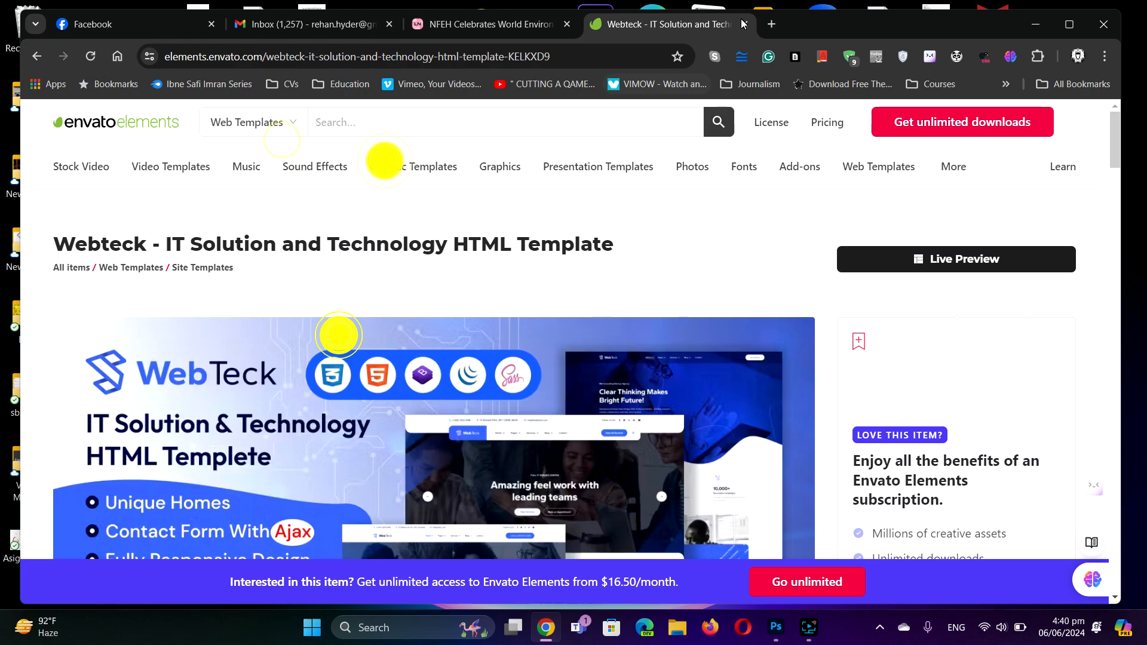
Switch to File Explorer and go to the Website folder under RHN\CanPio on New Volume (D:)
key(super+e)
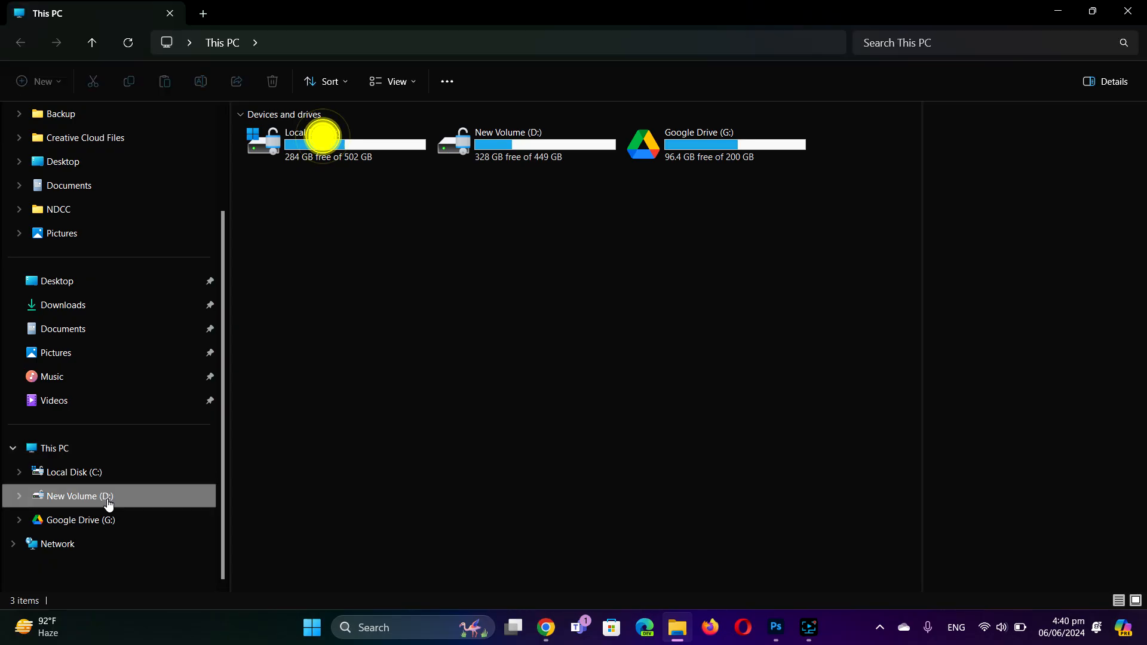
click(108, 505)
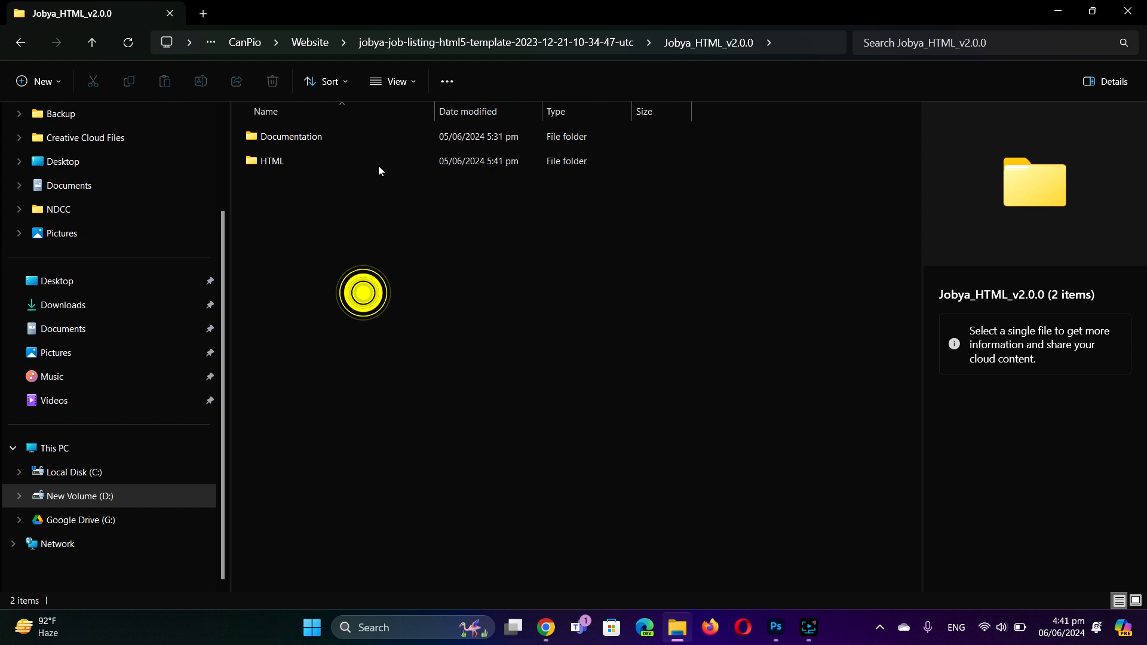
key(alt+Left)
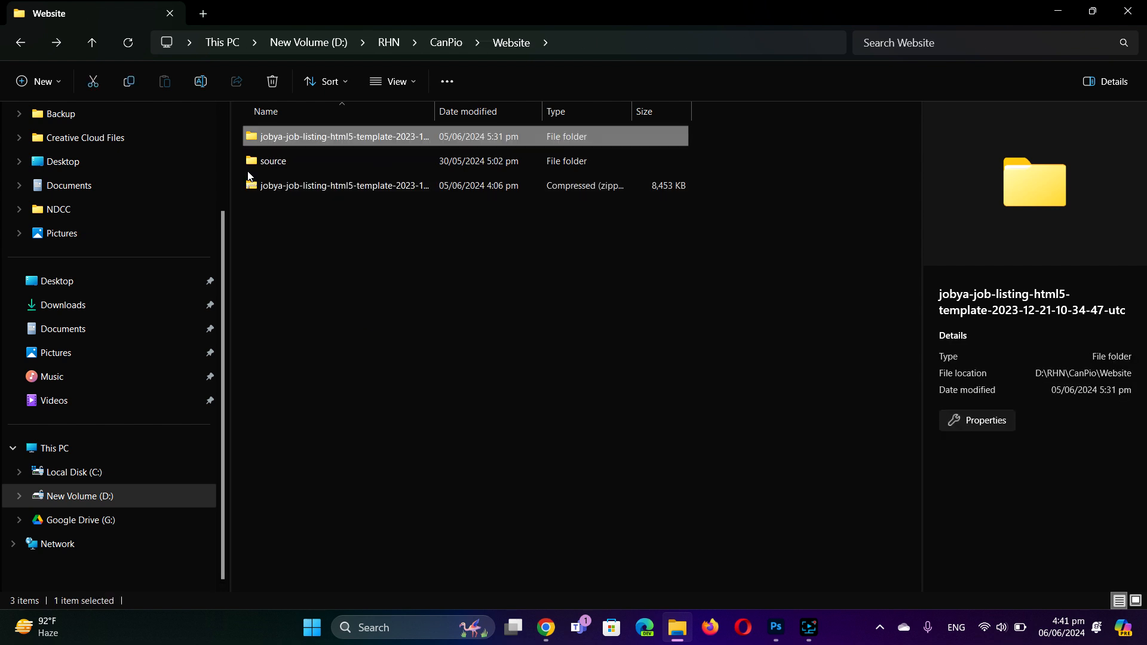
Inspect the zipped jobya-job-listing template and its available file commands, leaving it unextracted
drag(239, 172, 475, 209)
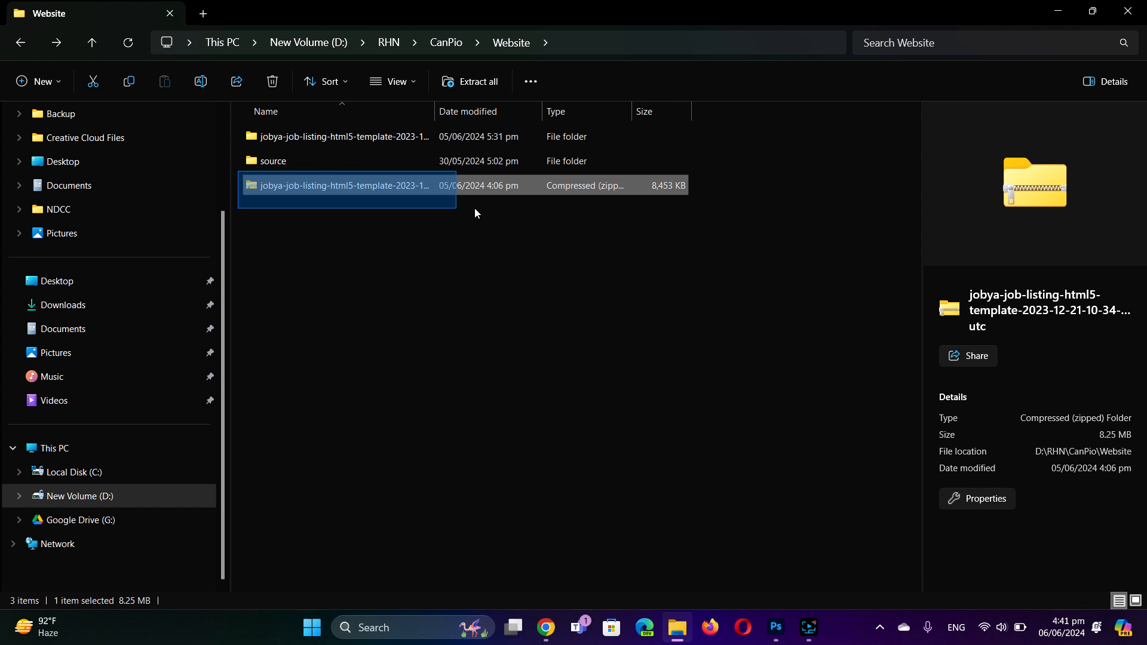
click(362, 313)
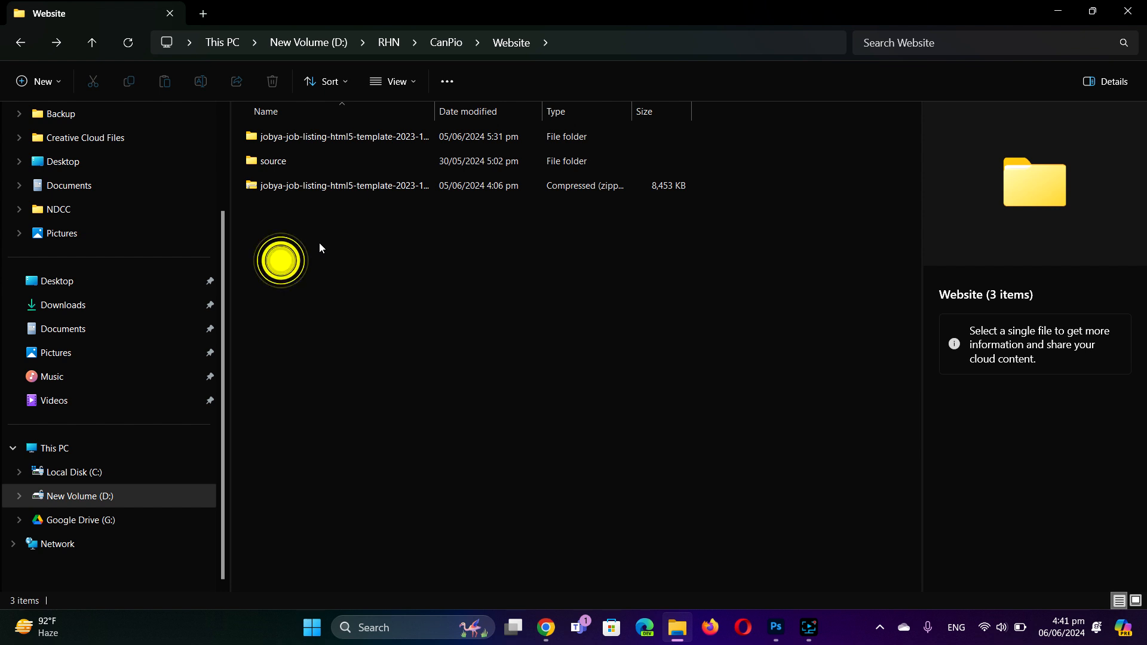
click(327, 187)
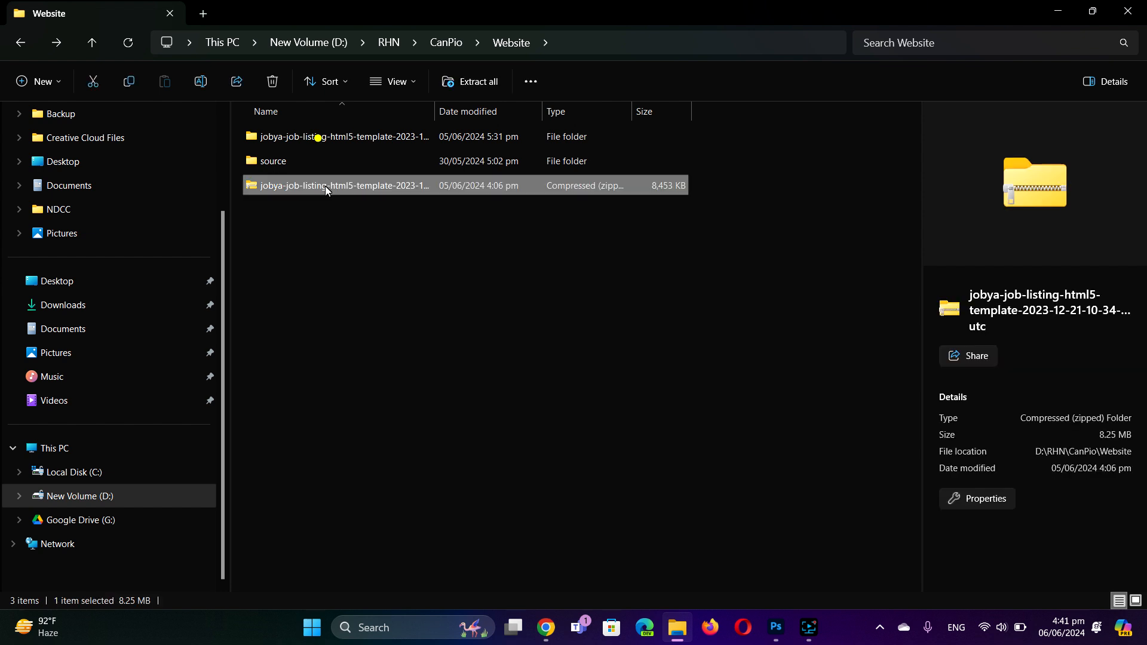
right_click(326, 187)
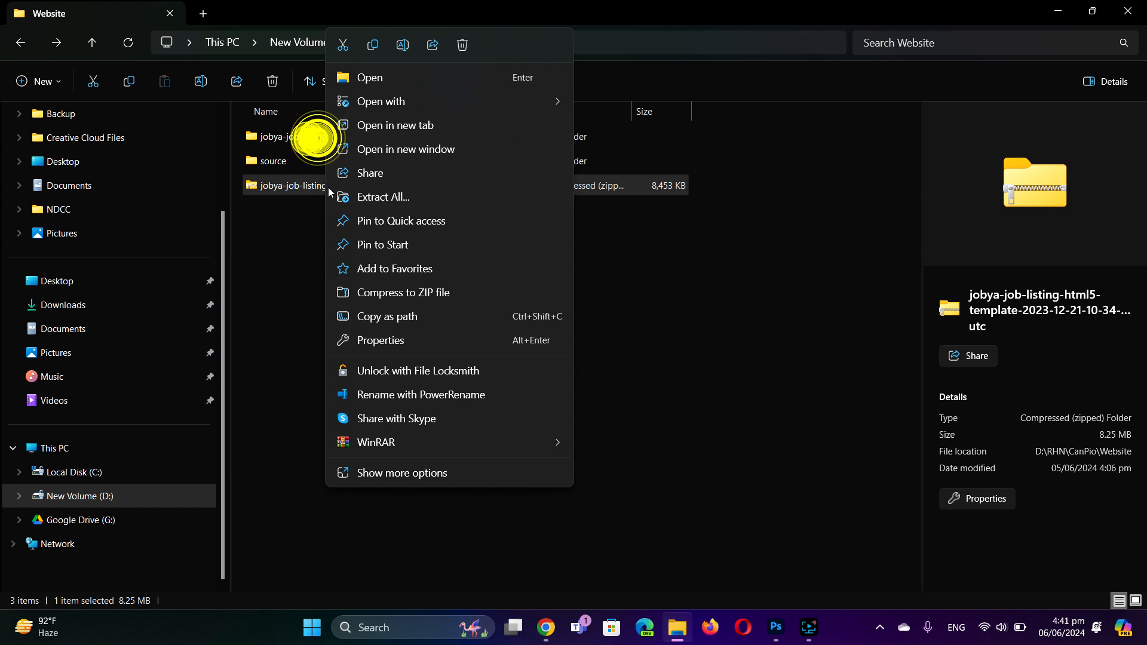
click(314, 196)
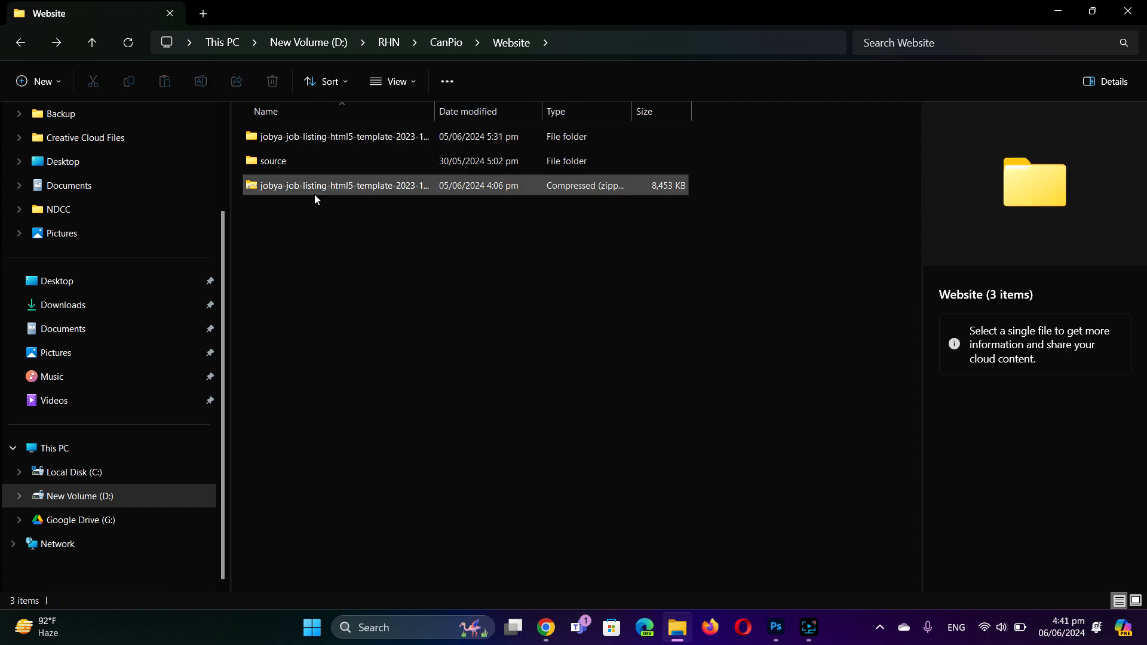
Look through the Documentation folder inside the extracted template's Jobya_HTML_v2.0.0 folder and return to the parent folder
double_click(319, 137)
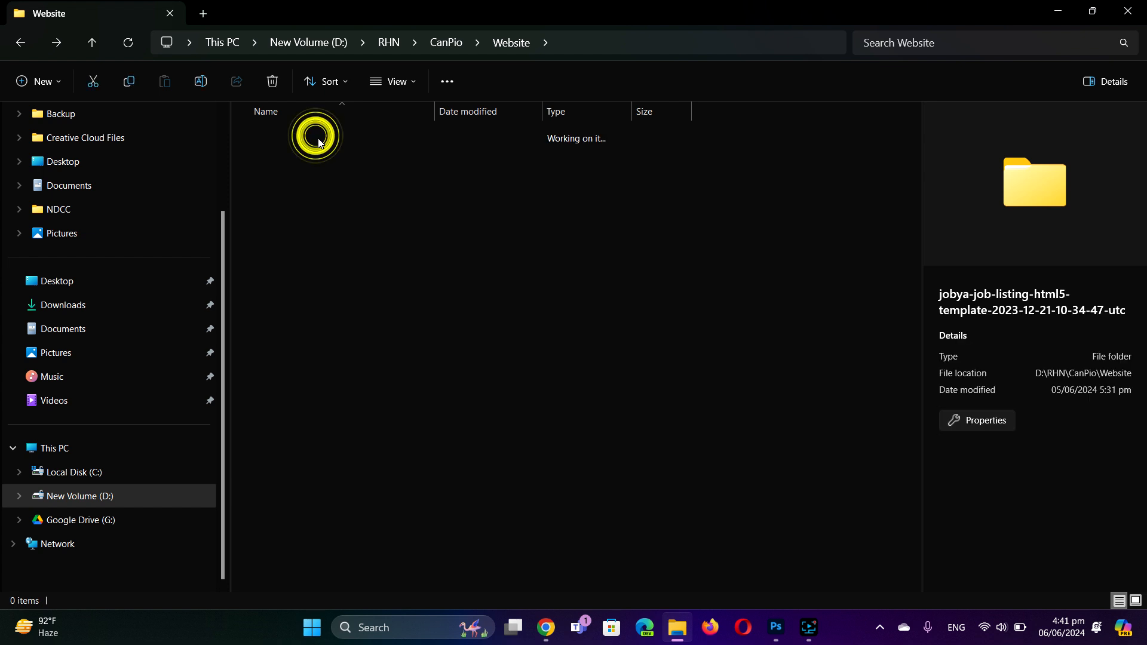
double_click(317, 139)
double_click(304, 143)
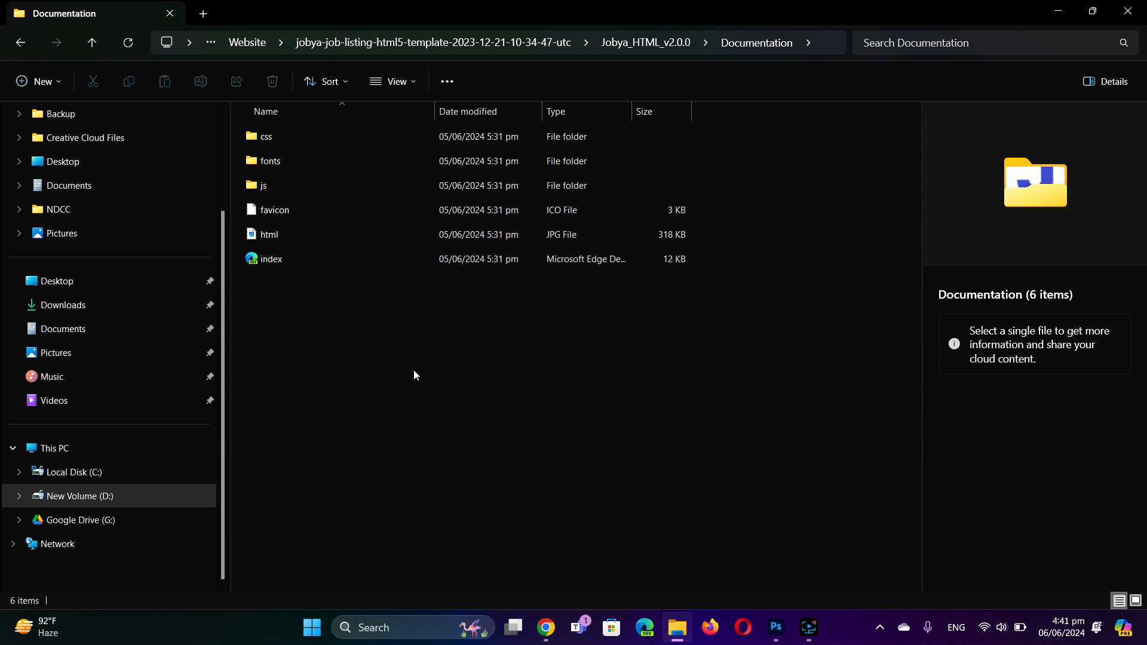
click(20, 43)
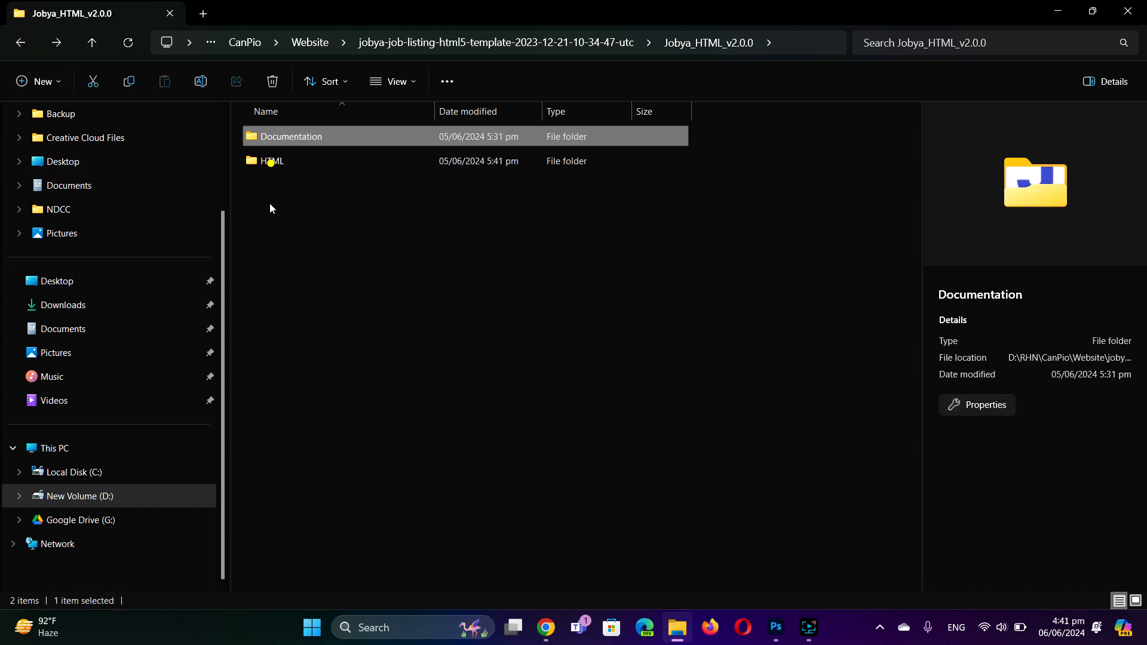
Open the index page from the template's HTML folder in Microsoft Edge and dismiss the restore pages prompt
double_click(270, 163)
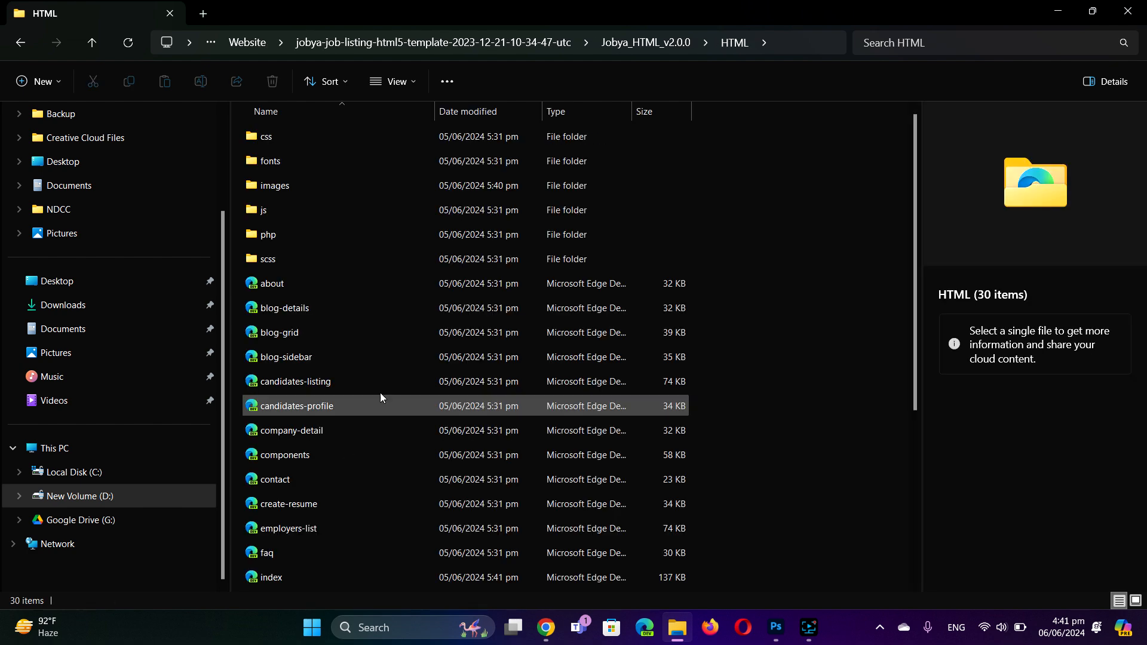
scroll(388, 357, down, 5)
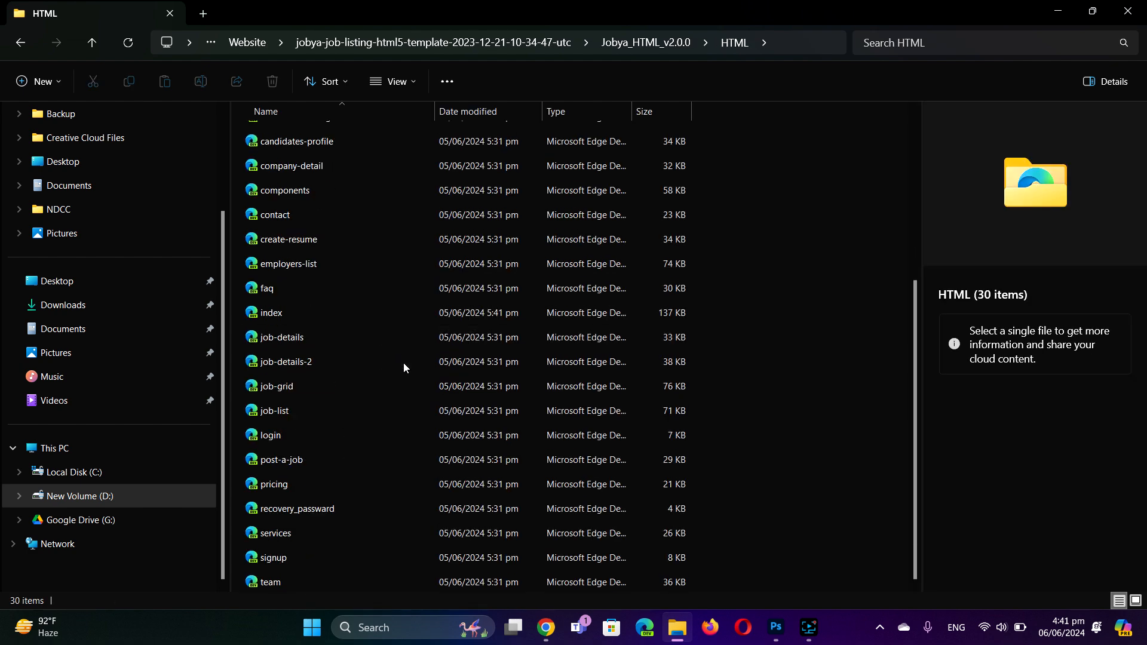
click(304, 312)
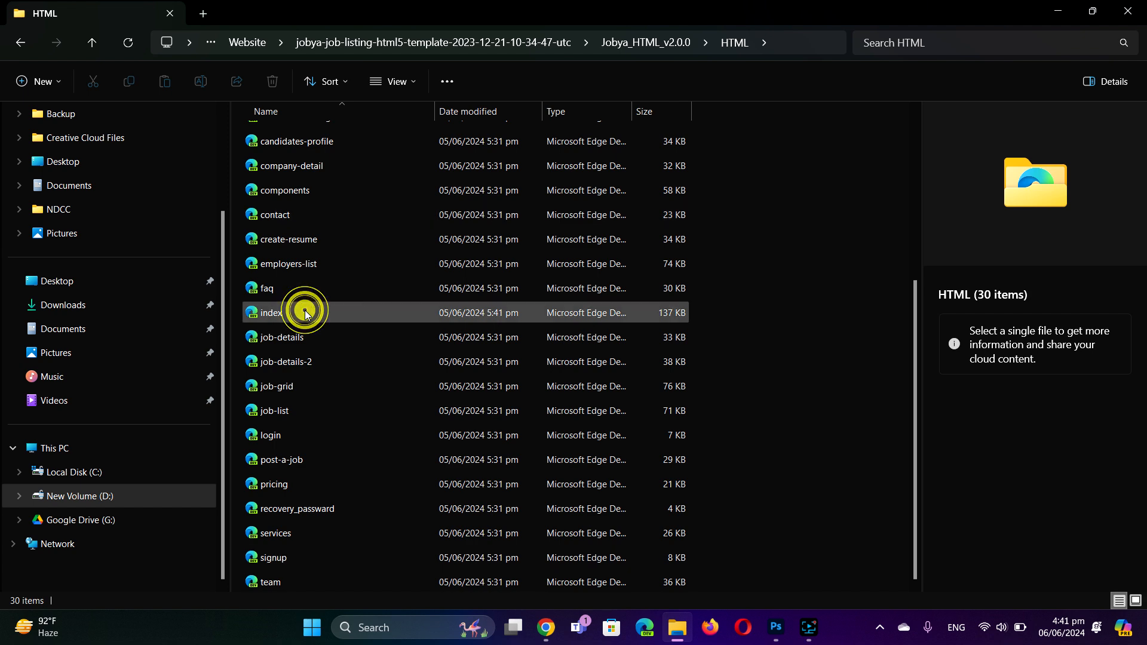
key(Return)
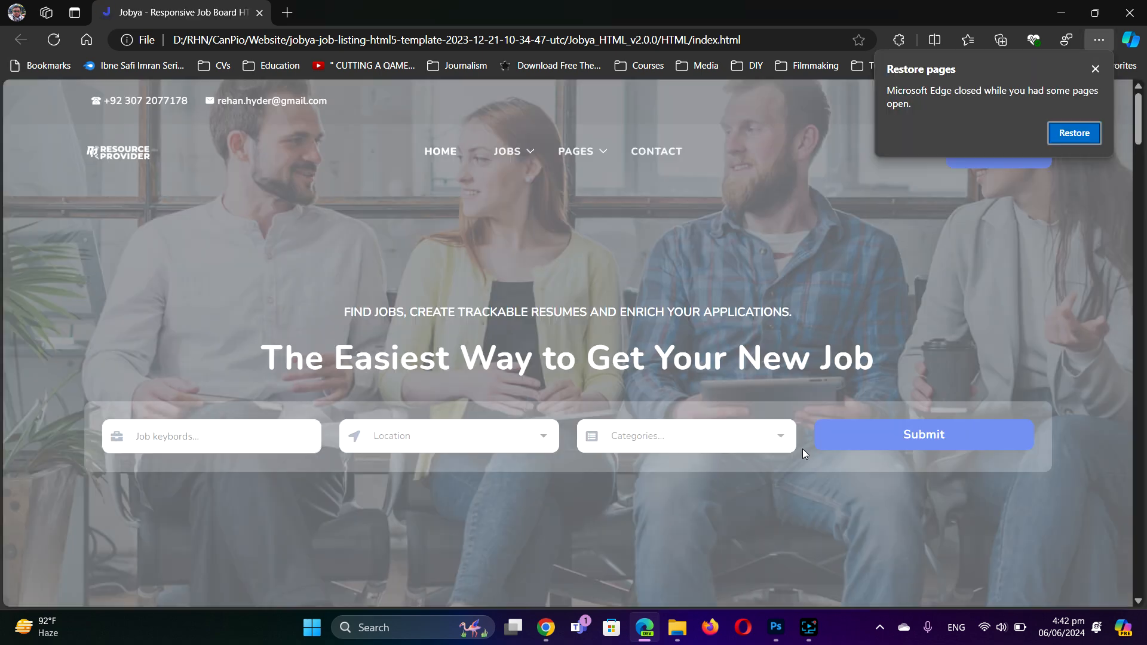
click(1095, 69)
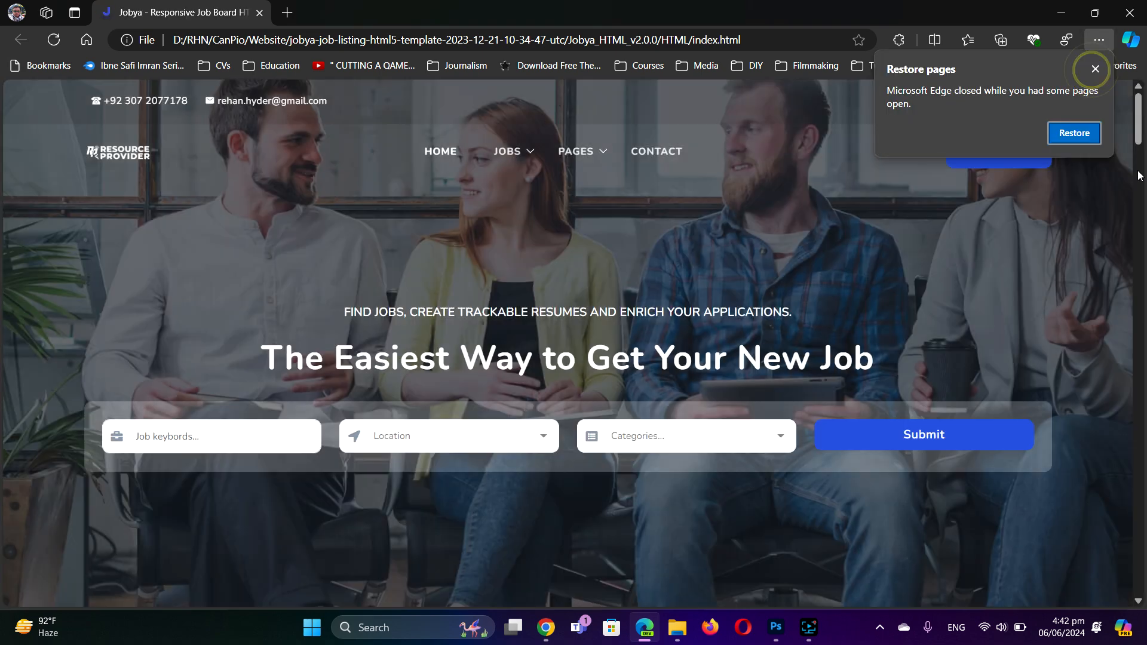
click(1094, 70)
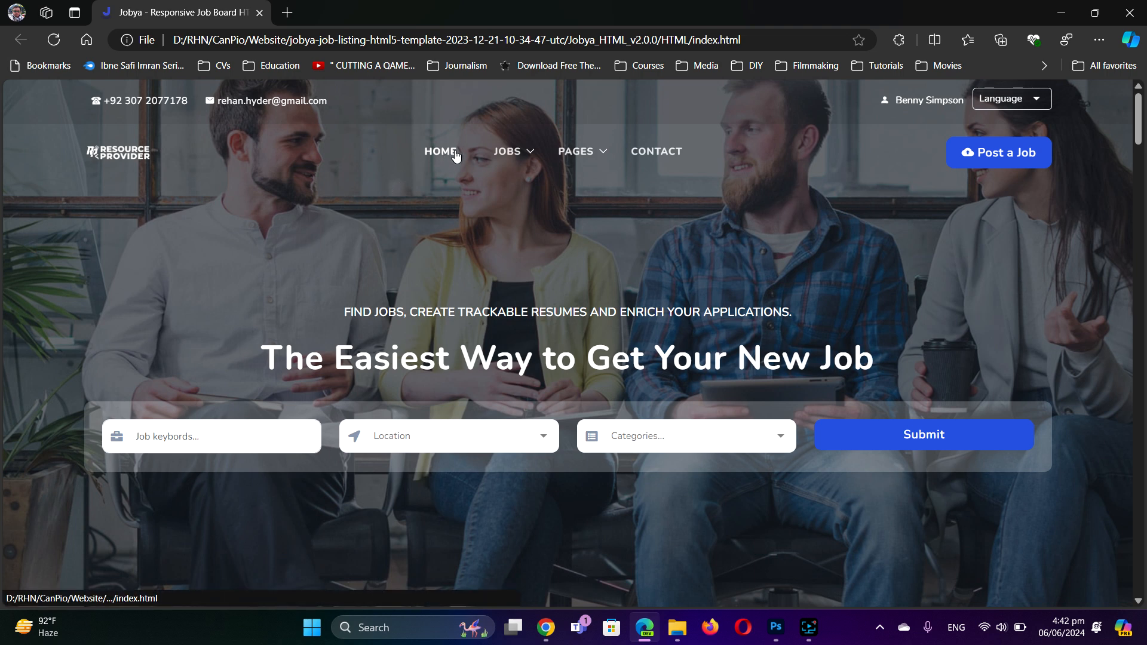
Examine the home page's Jobs and Pages navigation entries and its job category section
mouse_move(525, 153)
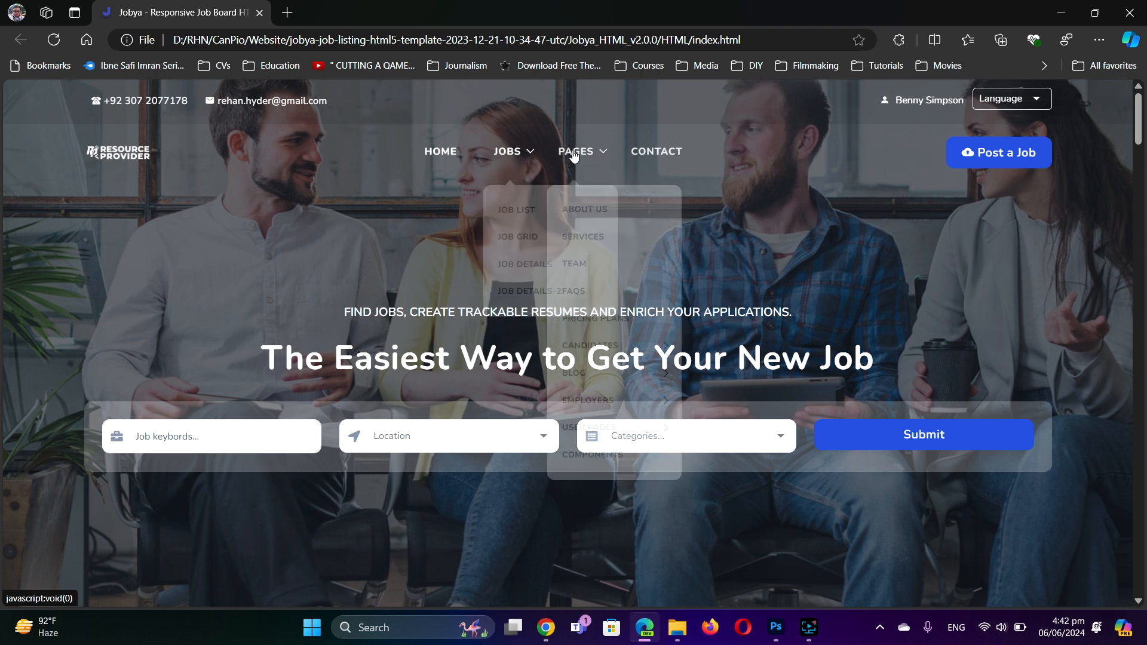
mouse_move(590, 150)
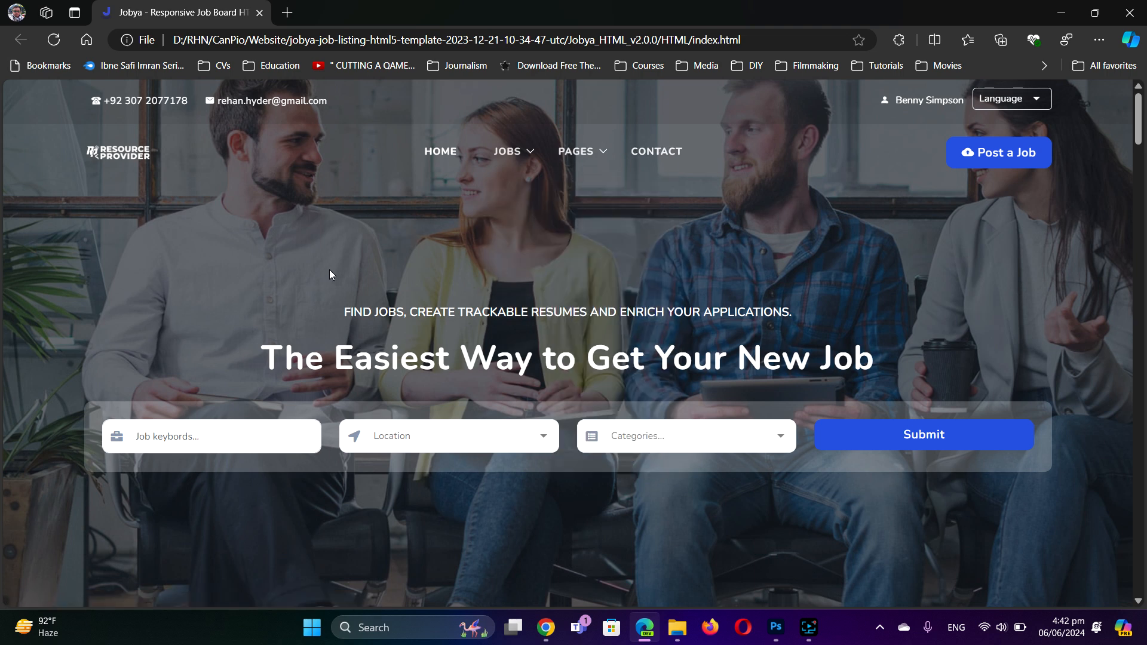
scroll(867, 303, down, 5)
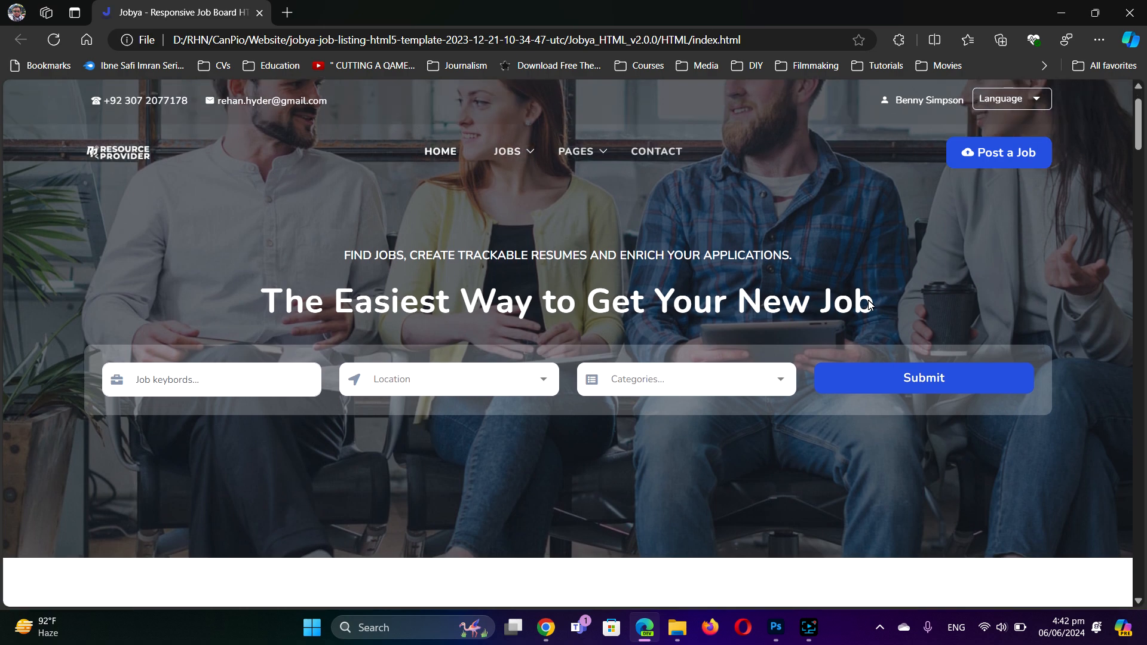
scroll(869, 303, down, 5)
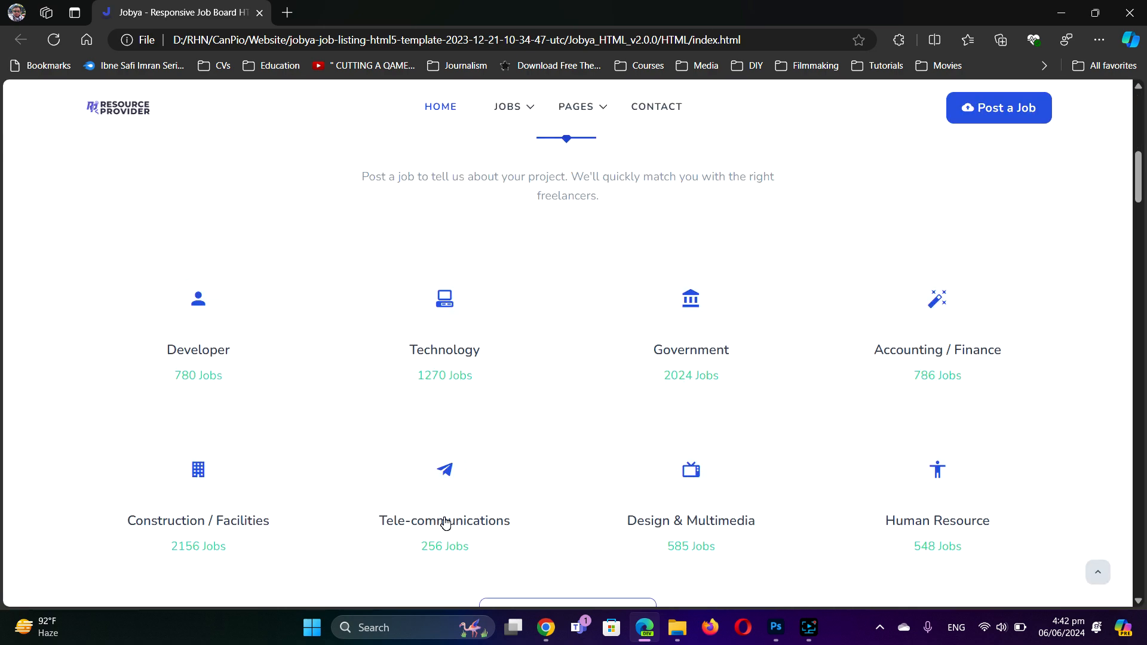
scroll(794, 441, up, 10)
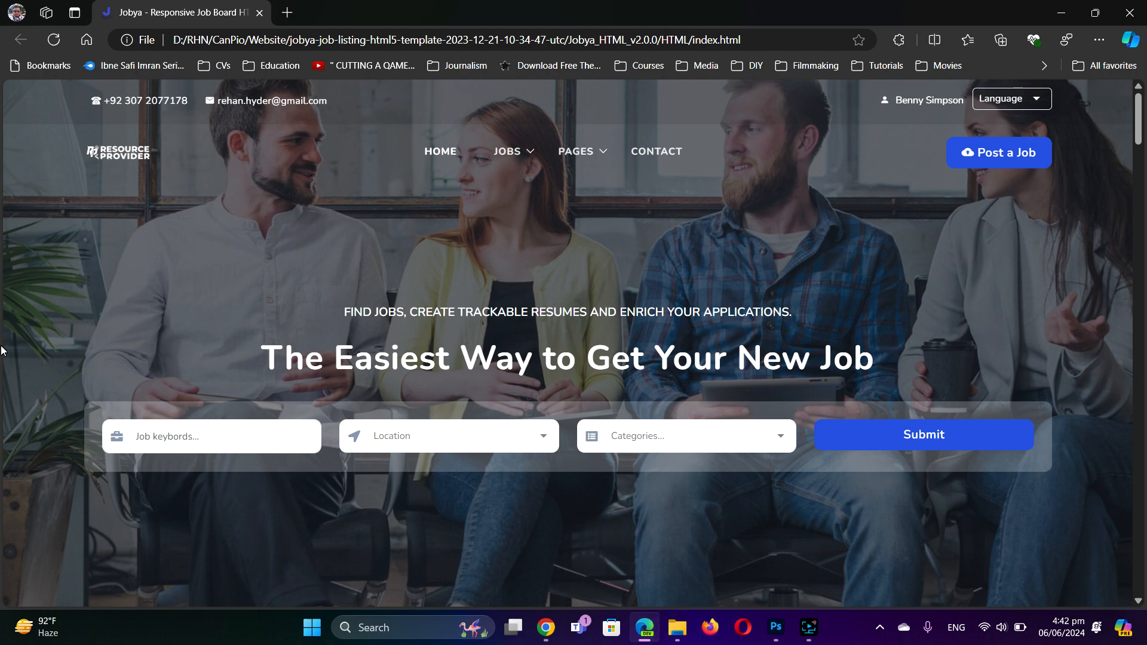
Switch back to File Explorer and look over the page files and subfolders in the HTML folder
click(669, 634)
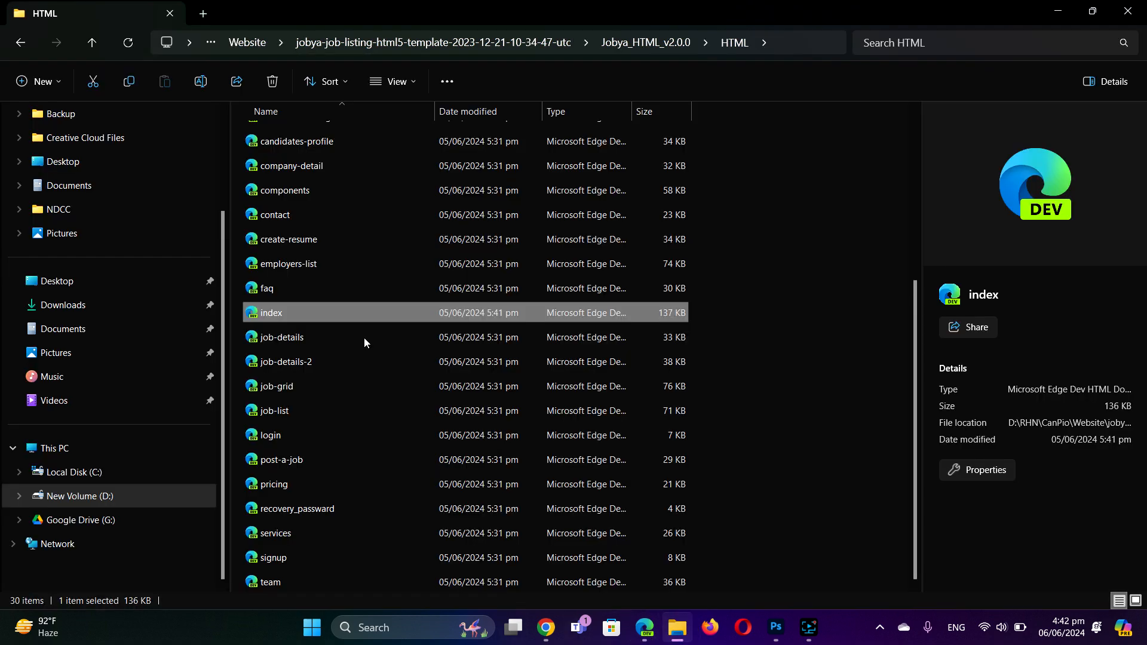
scroll(364, 338, up, 4)
scroll(285, 314, down, 1)
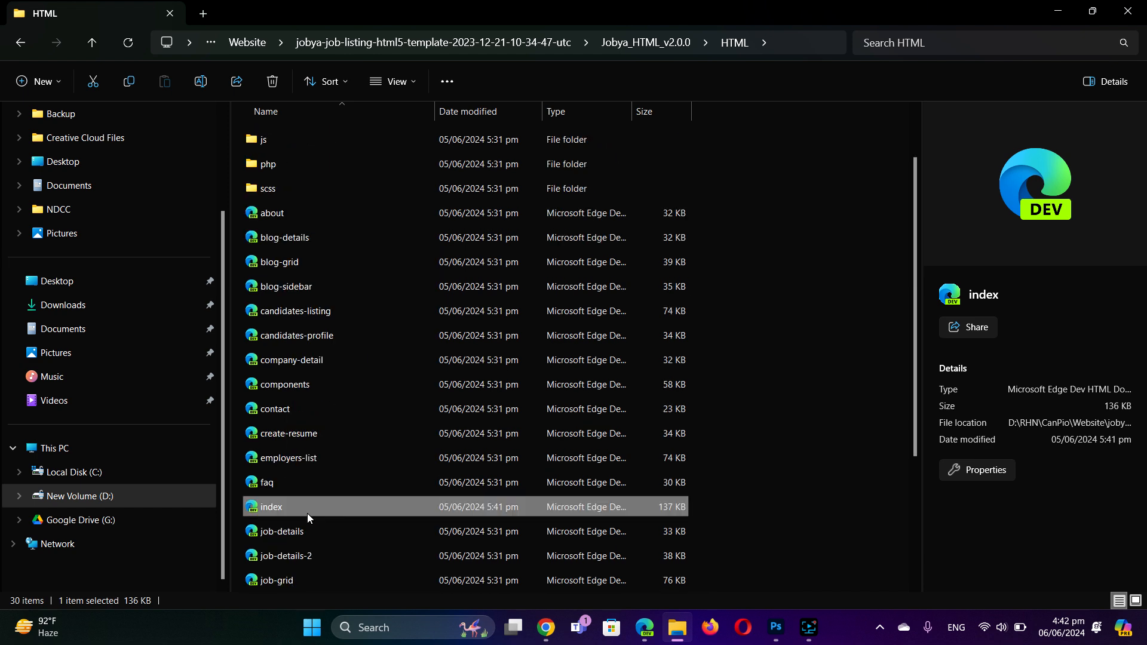
scroll(307, 514, down, 3)
scroll(345, 518, up, 4)
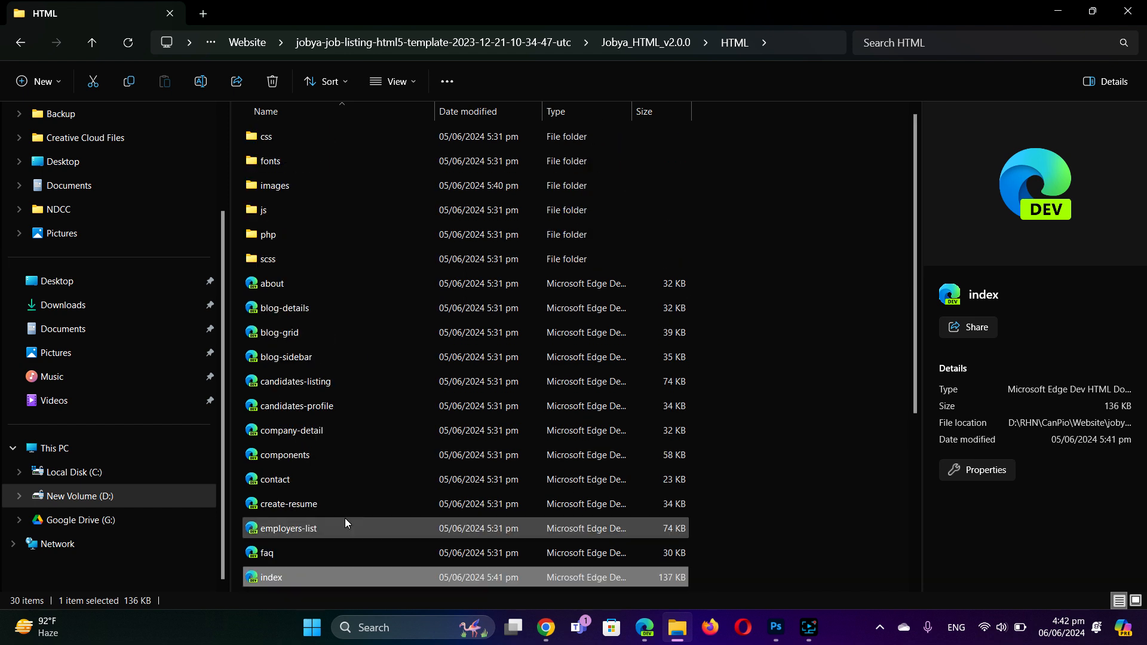
Check the stylesheets in the template's css folder and go back to the HTML folder
click(299, 136)
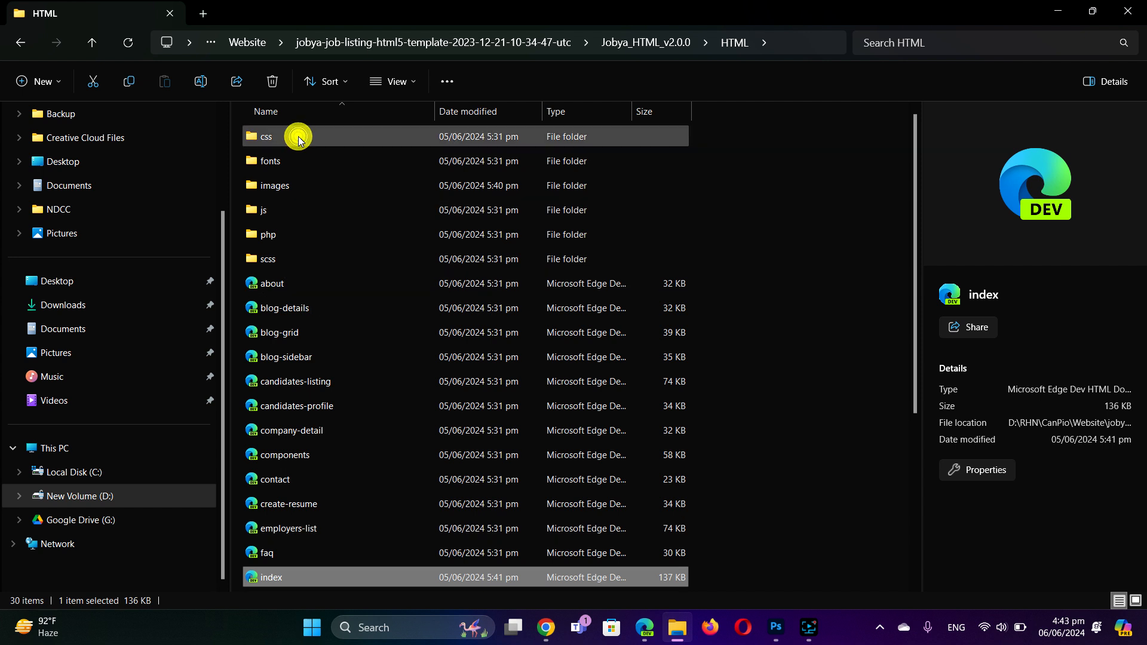
double_click(299, 137)
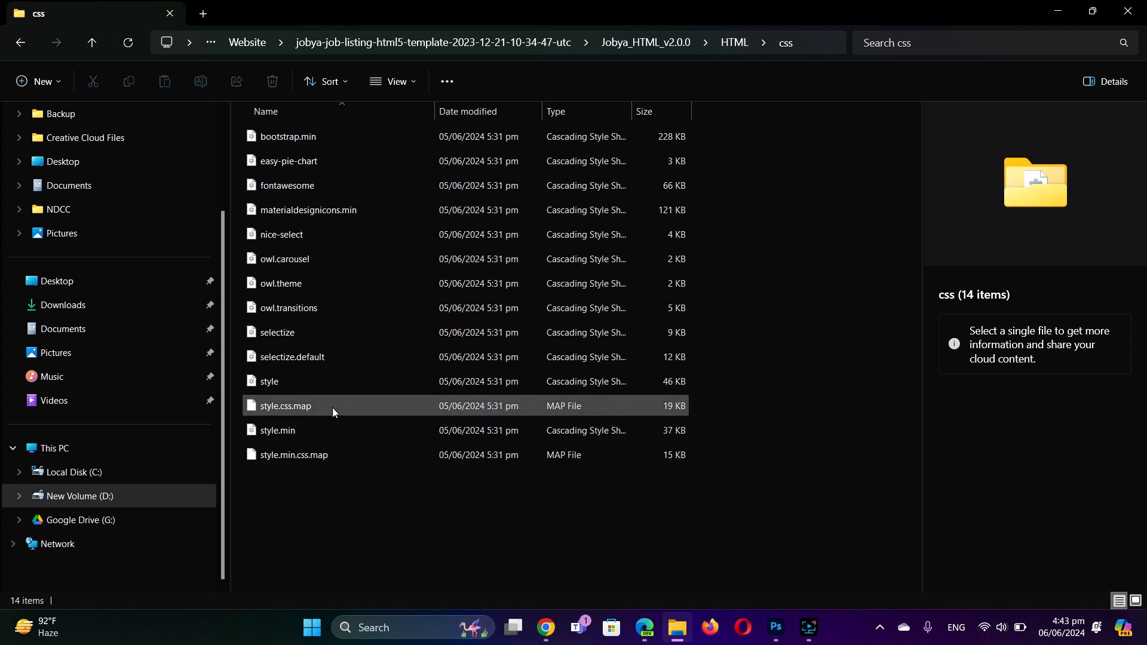
click(18, 43)
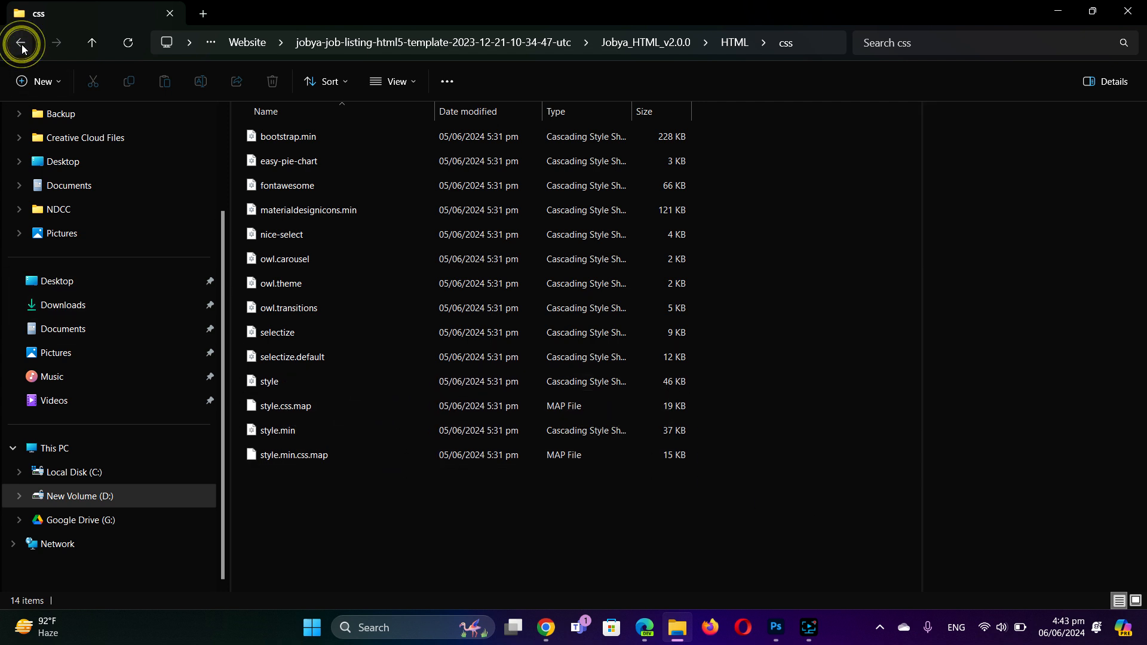
Review the font files in the template's fonts folder and return to the HTML folder
click(294, 169)
double_click(294, 168)
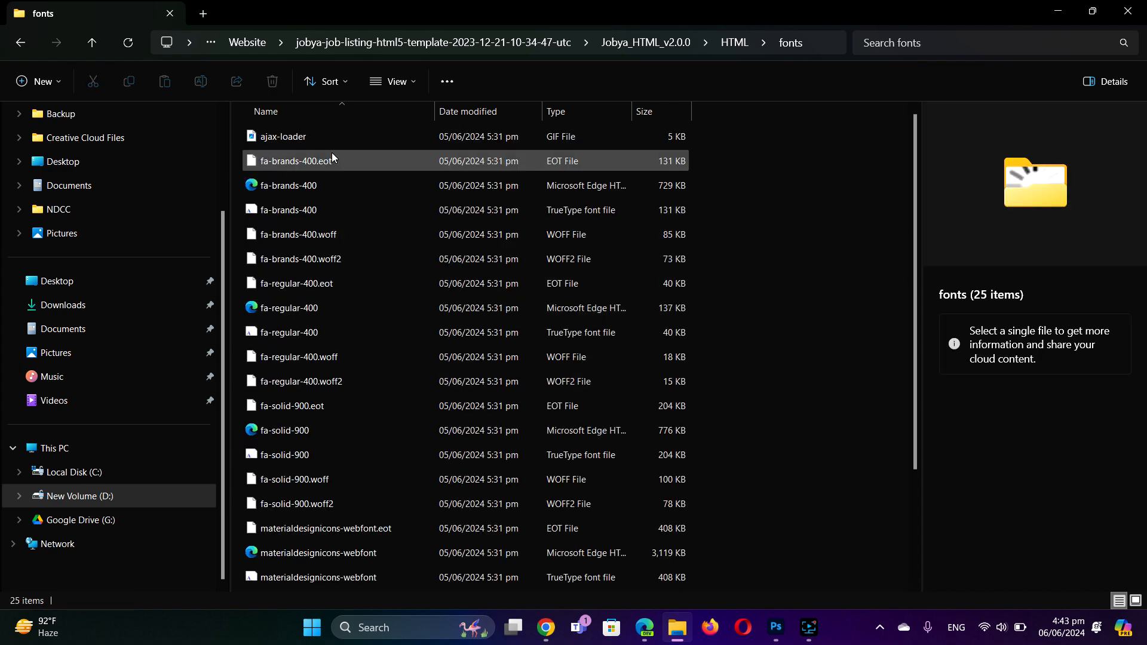
scroll(419, 475, down, 1)
scroll(418, 475, down, 1)
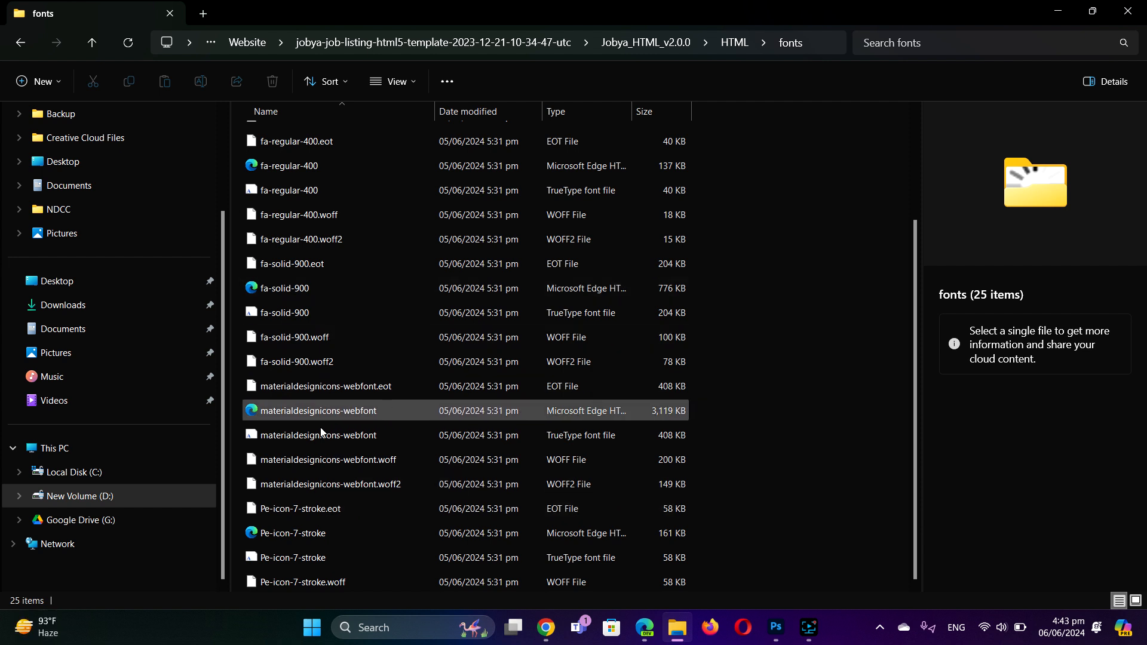
click(20, 43)
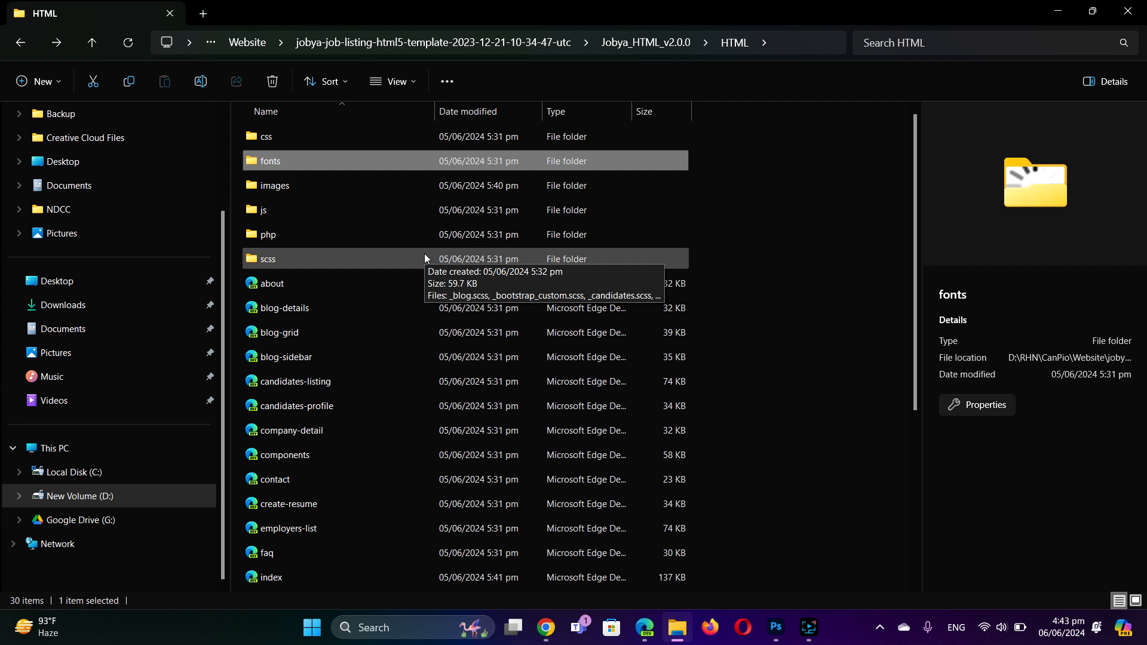
Switch to the Edge preview and look through the home page's job listings and How It Work section
click(359, 186)
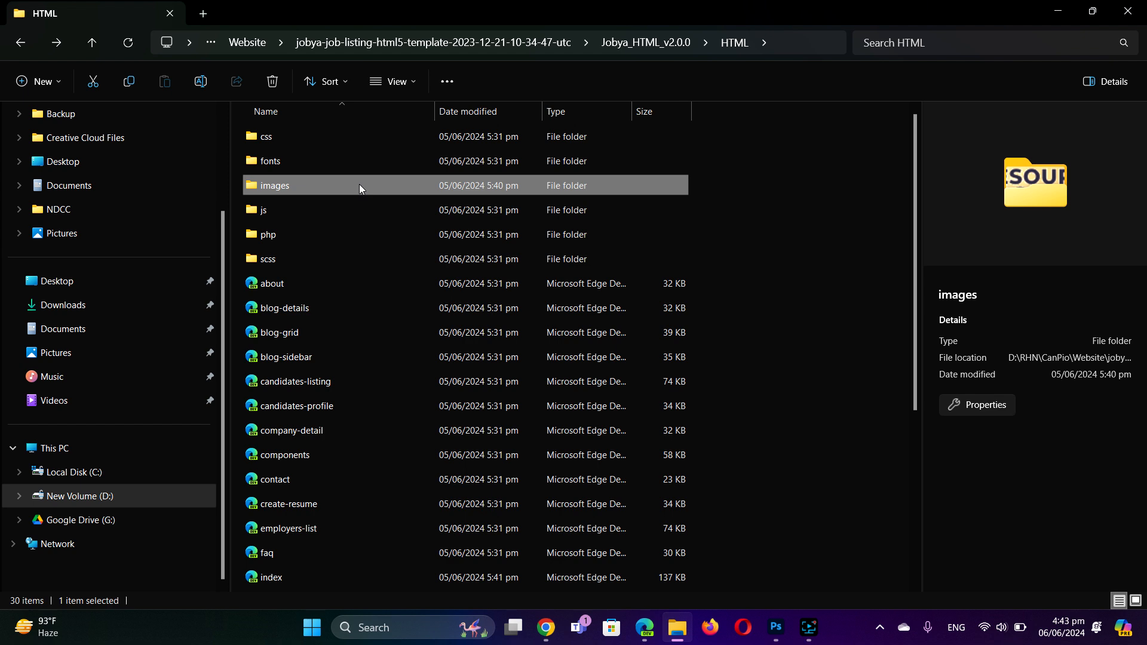
click(545, 630)
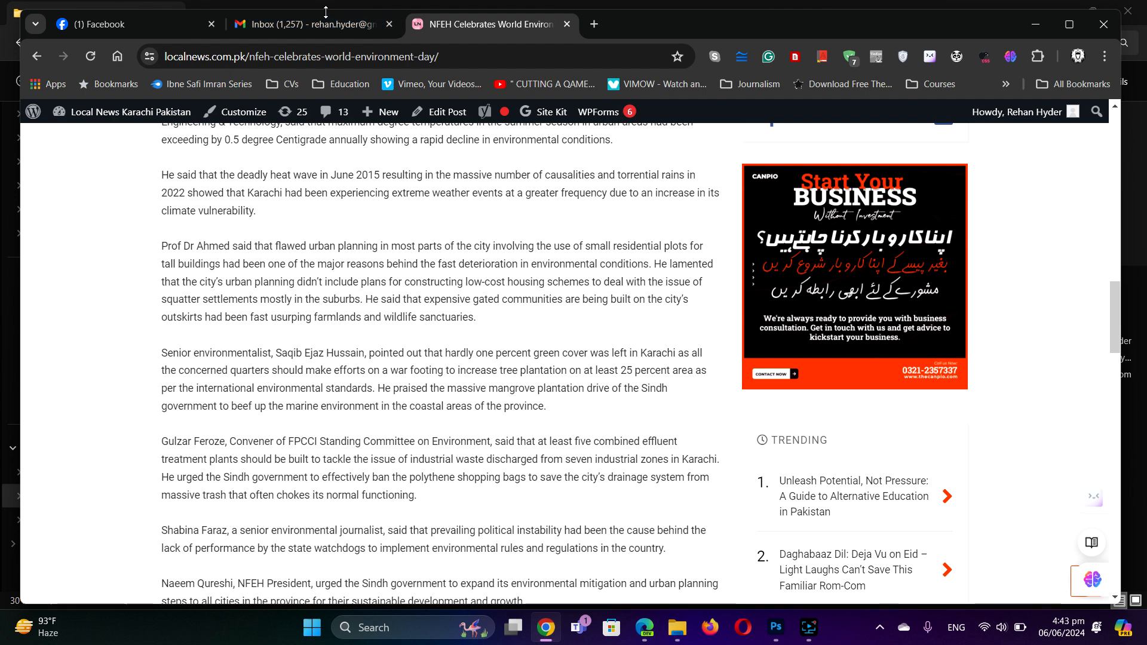
click(645, 628)
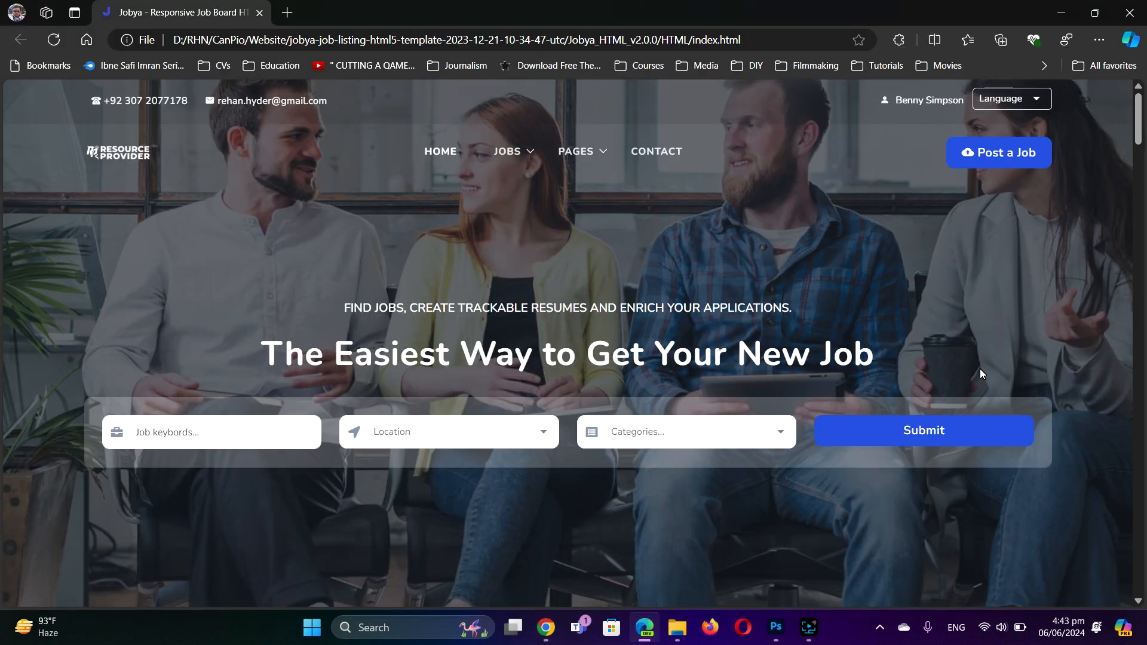
scroll(981, 369, down, 3)
scroll(987, 383, down, 10)
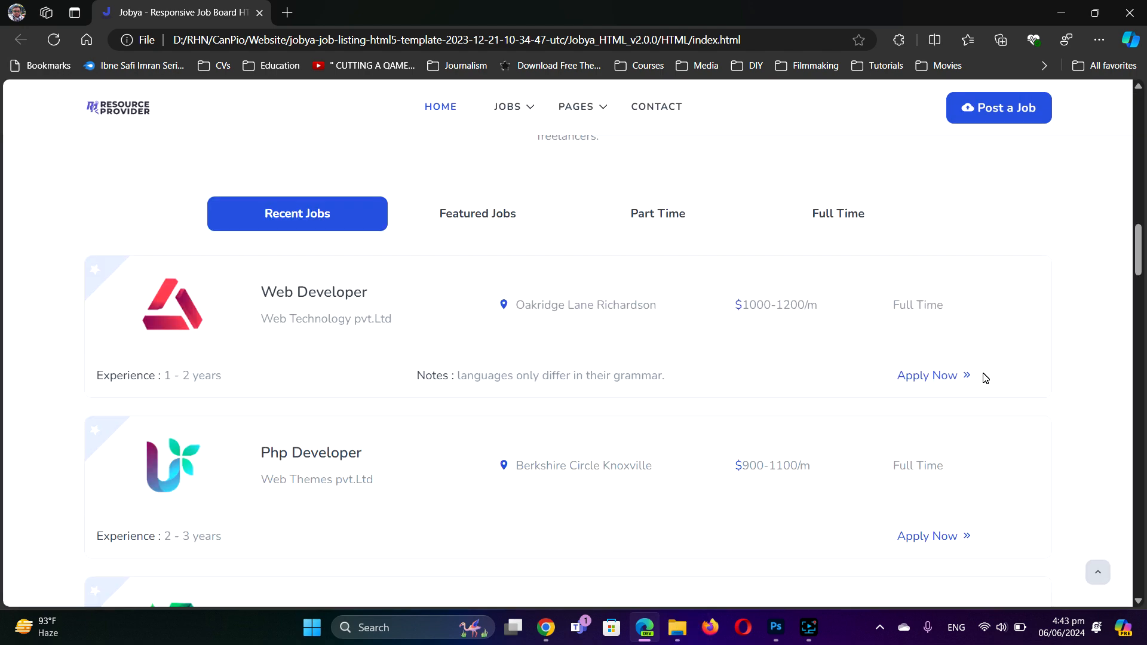
scroll(92, 479, down, 6)
scroll(555, 536, down, 7)
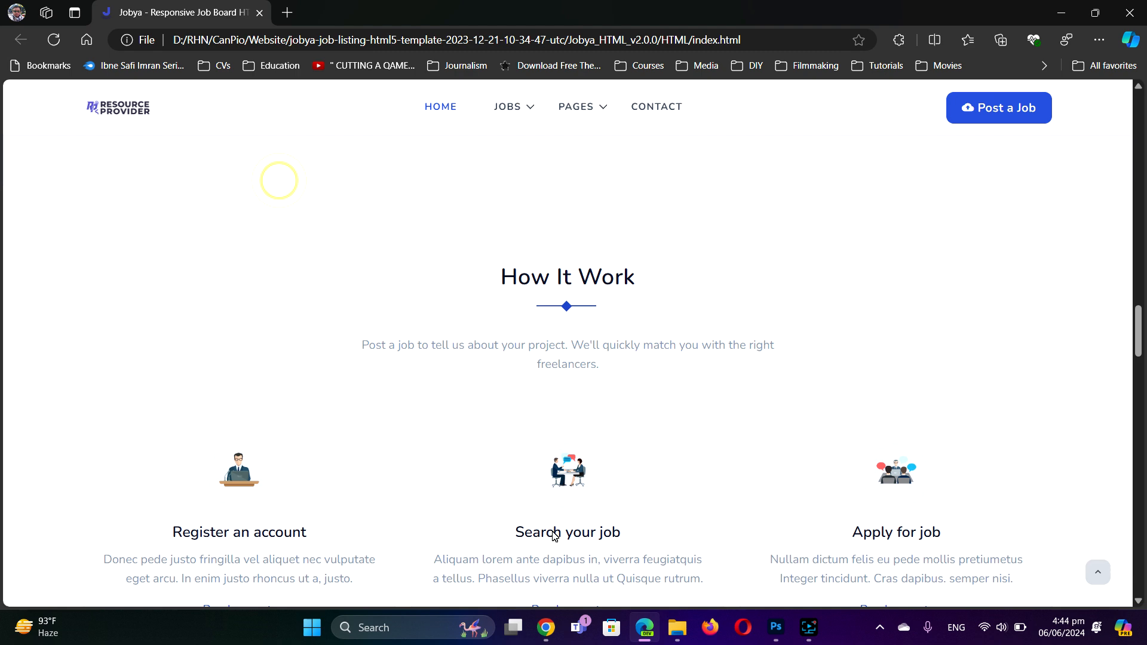
Switch to File Explorer, look over the contents of the images folder, and return to the HTML folder
key(alt+Tab)
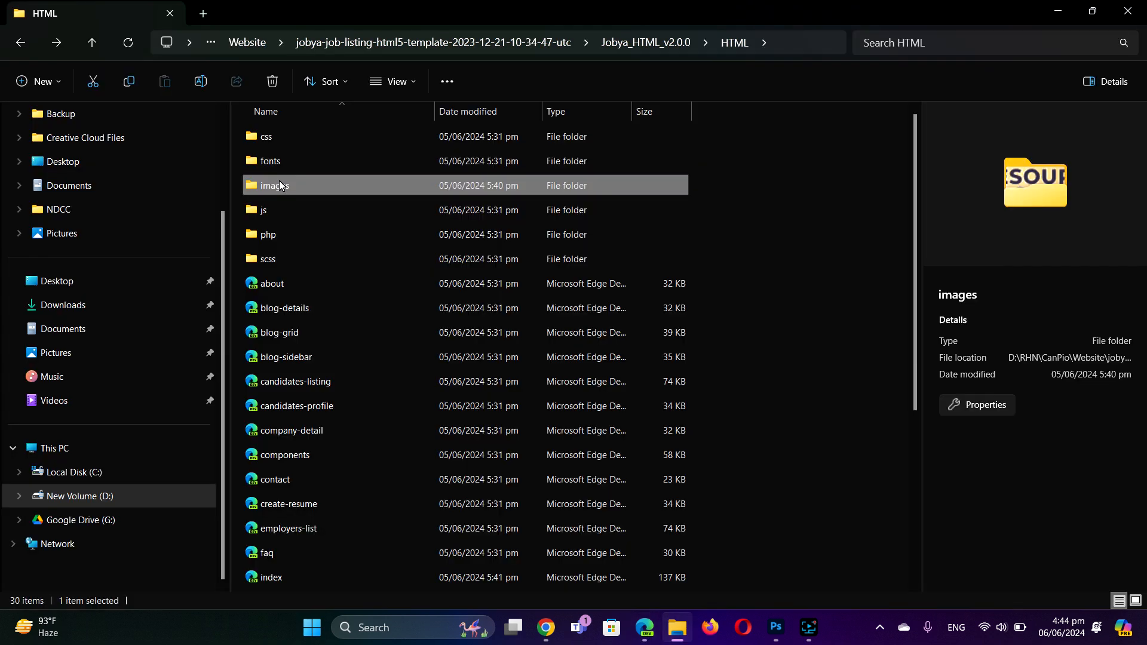
double_click(279, 181)
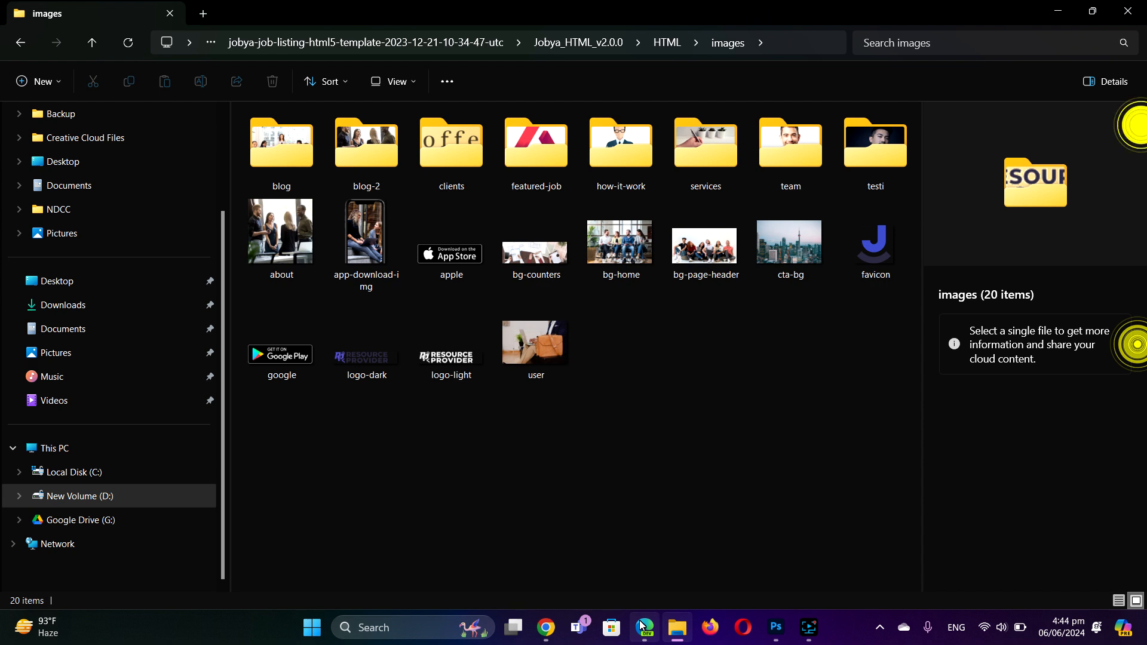
click(642, 627)
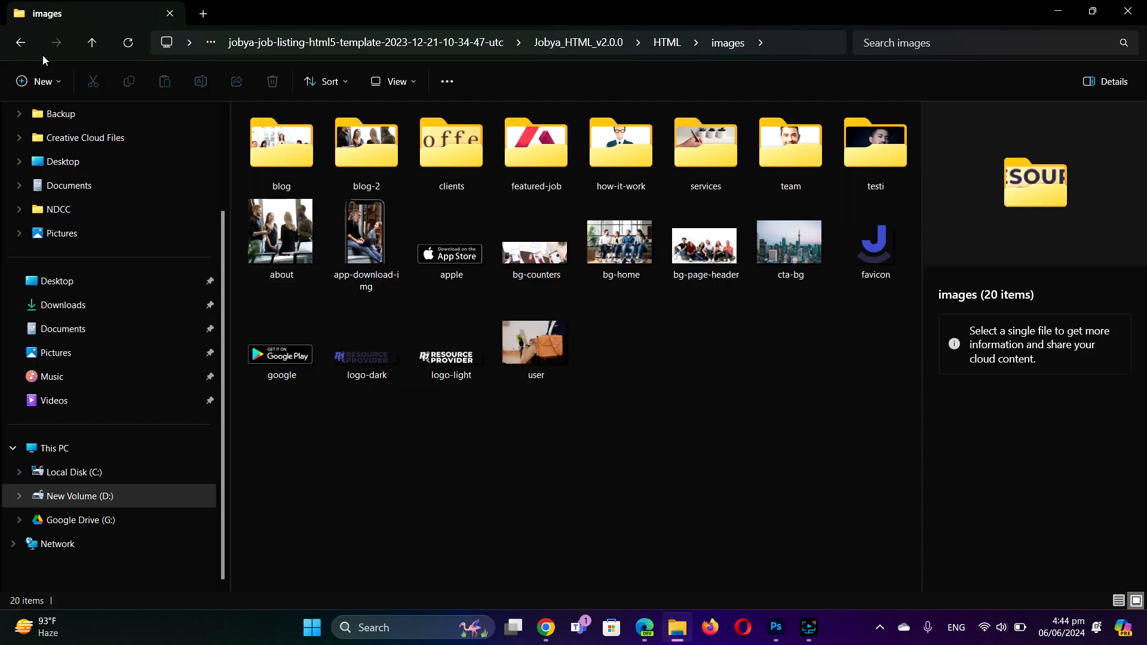
click(23, 49)
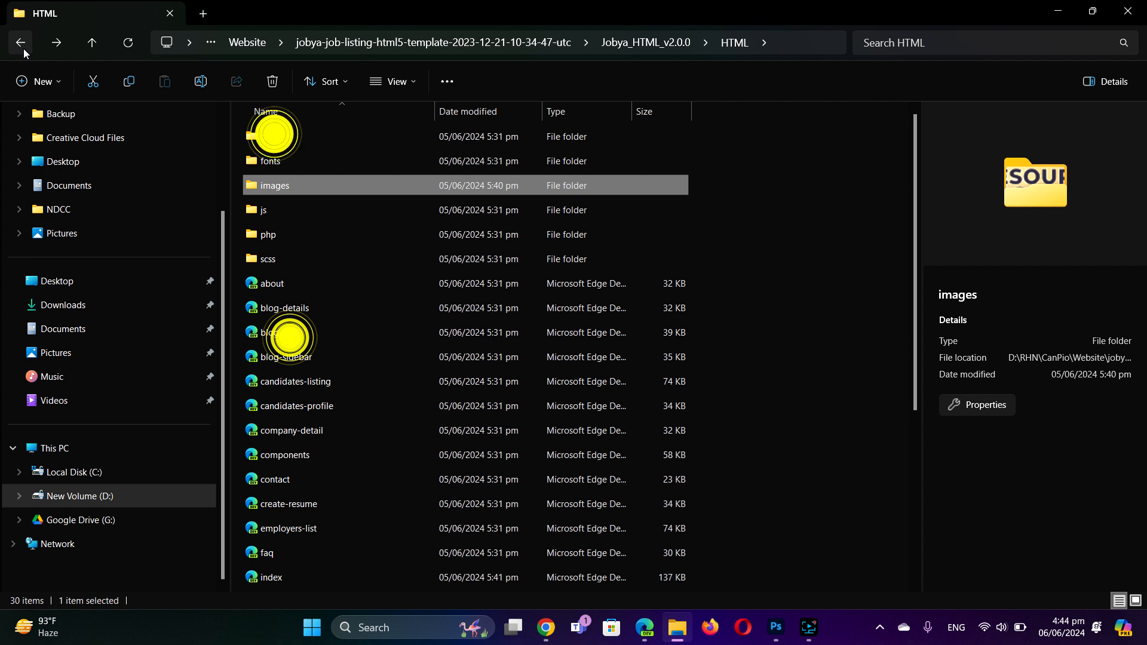
Go to the Website folder and rename the extracted Jobya template folder as 2
click(24, 48)
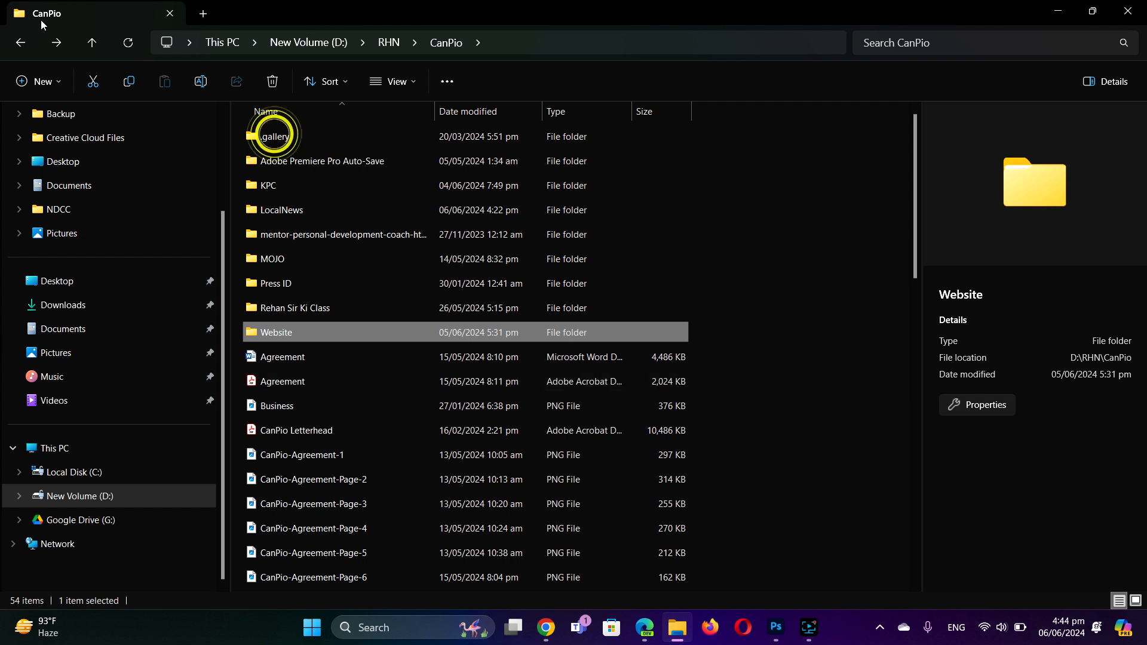
double_click(292, 342)
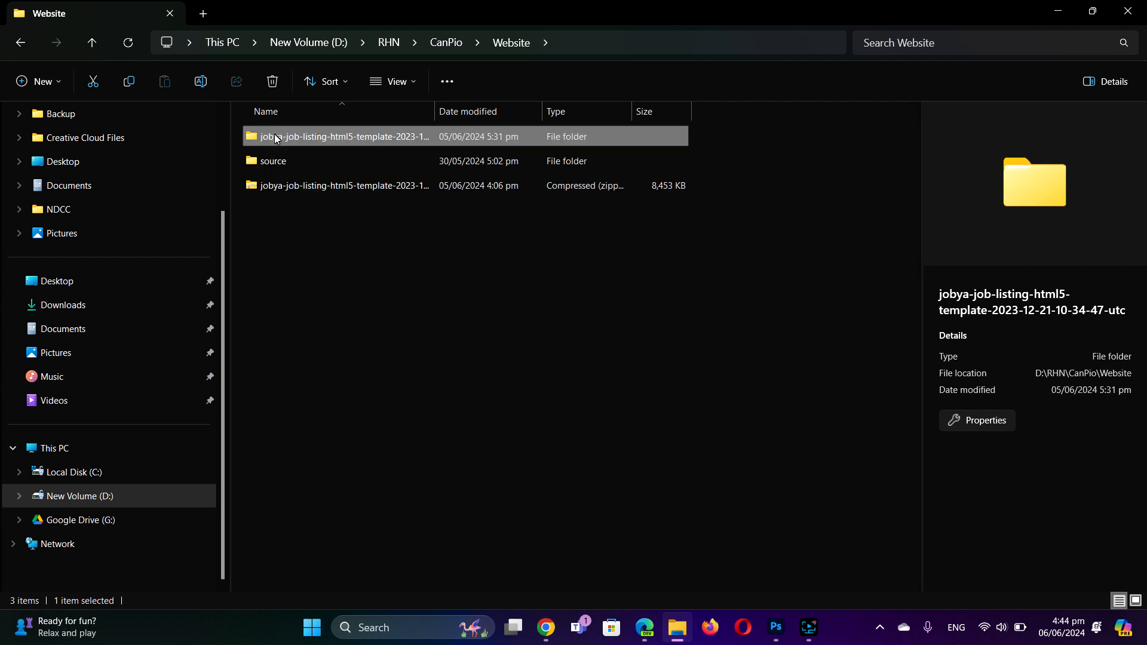
key(F2)
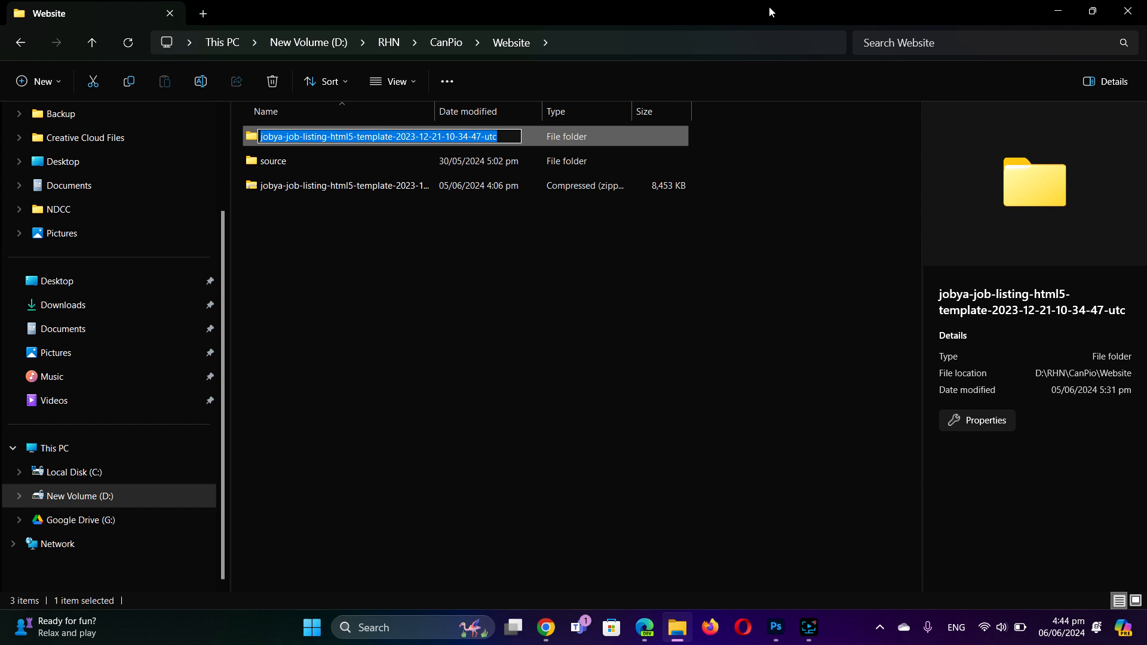
text(2)
Extract the Jobya template's zip archive into the default destination inside the Website folder
right_click(281, 185)
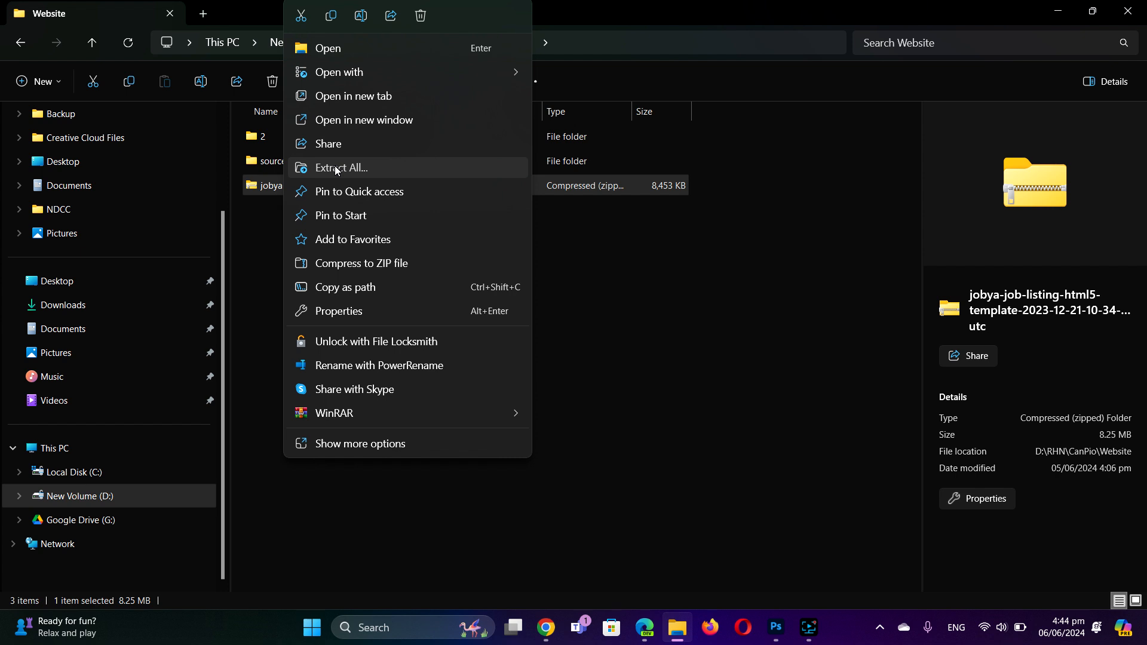
click(336, 168)
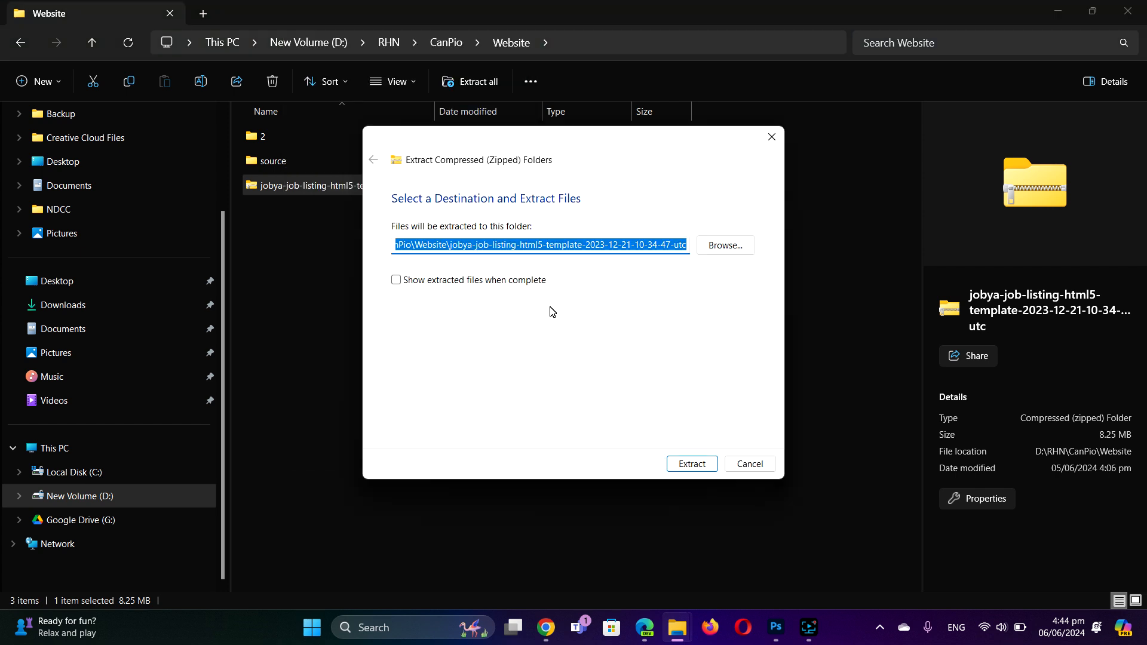
click(708, 468)
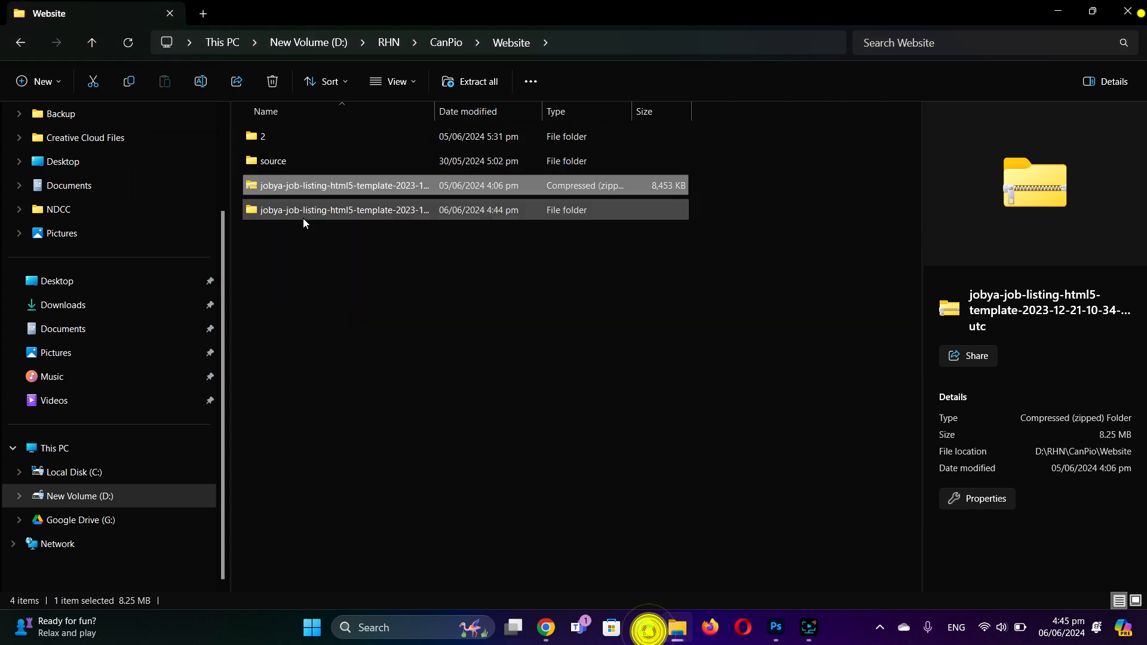
click(257, 230)
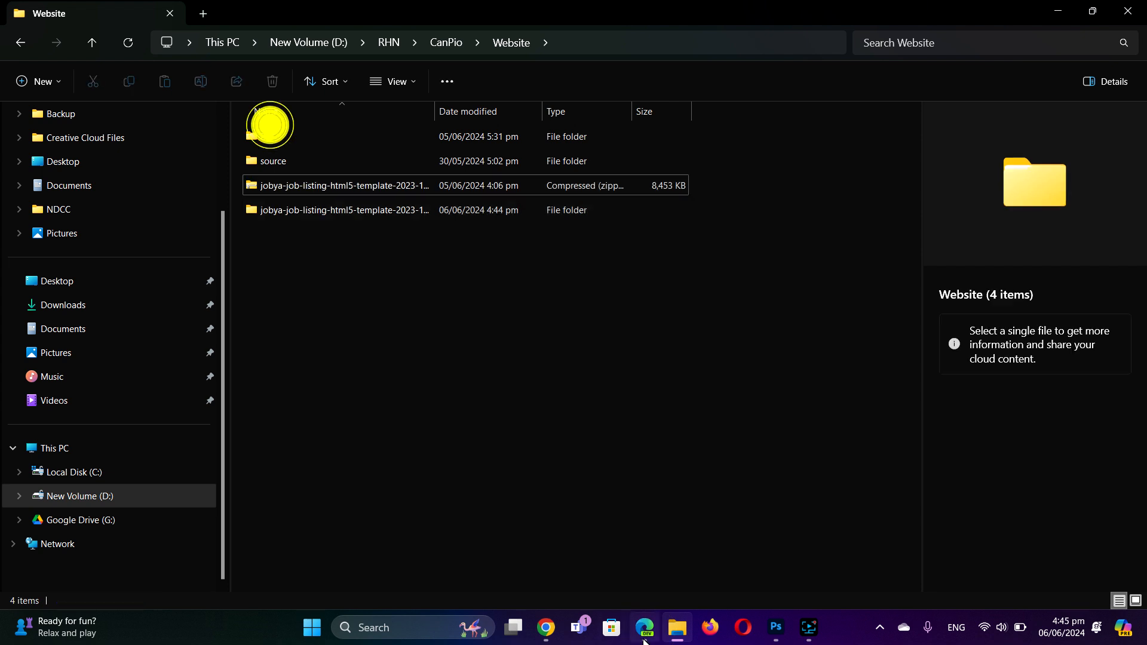
Open the index page from the HTML folder inside Jobya_HTML_v2.0.0 of the newly extracted template
mouse_move(646, 639)
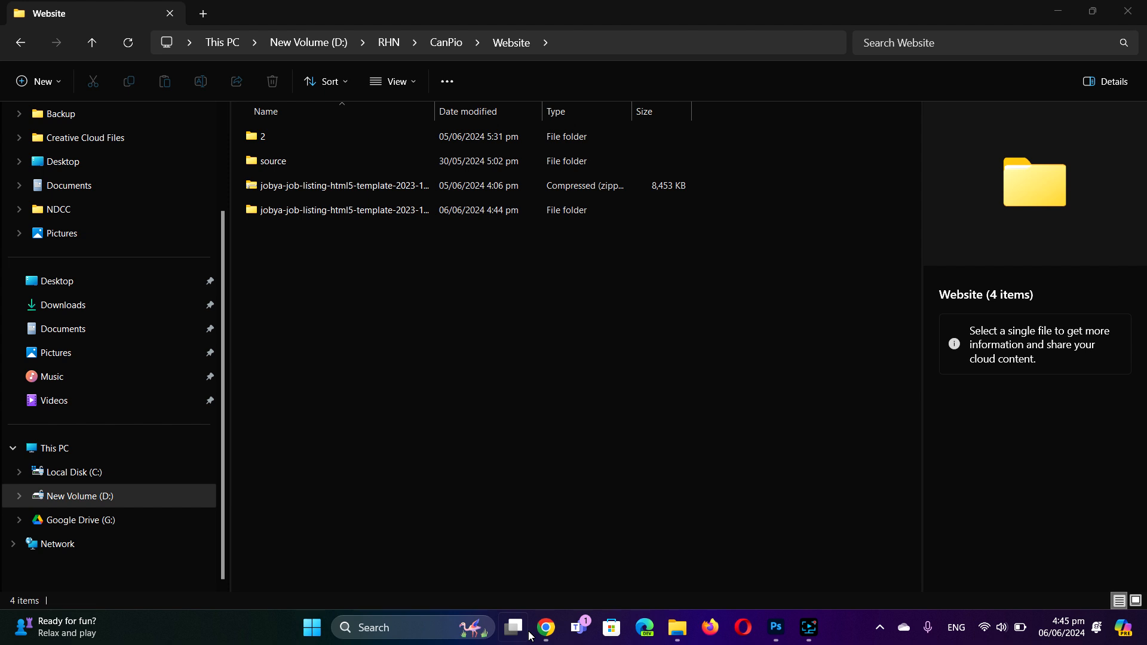
double_click(281, 210)
click(269, 138)
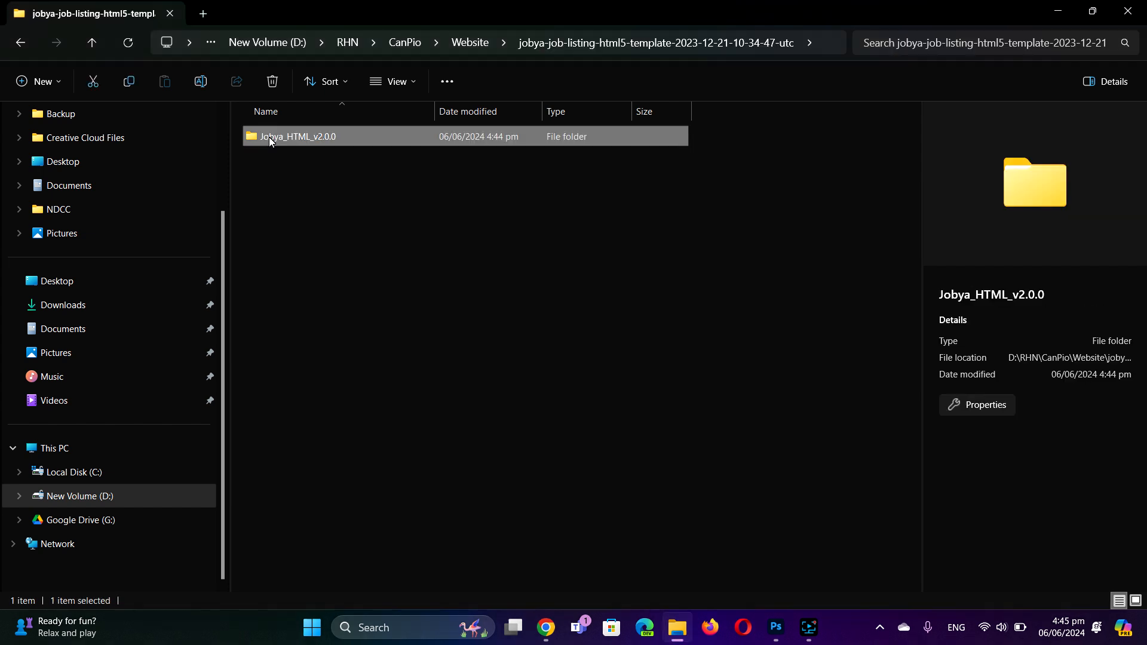
double_click(269, 137)
double_click(269, 138)
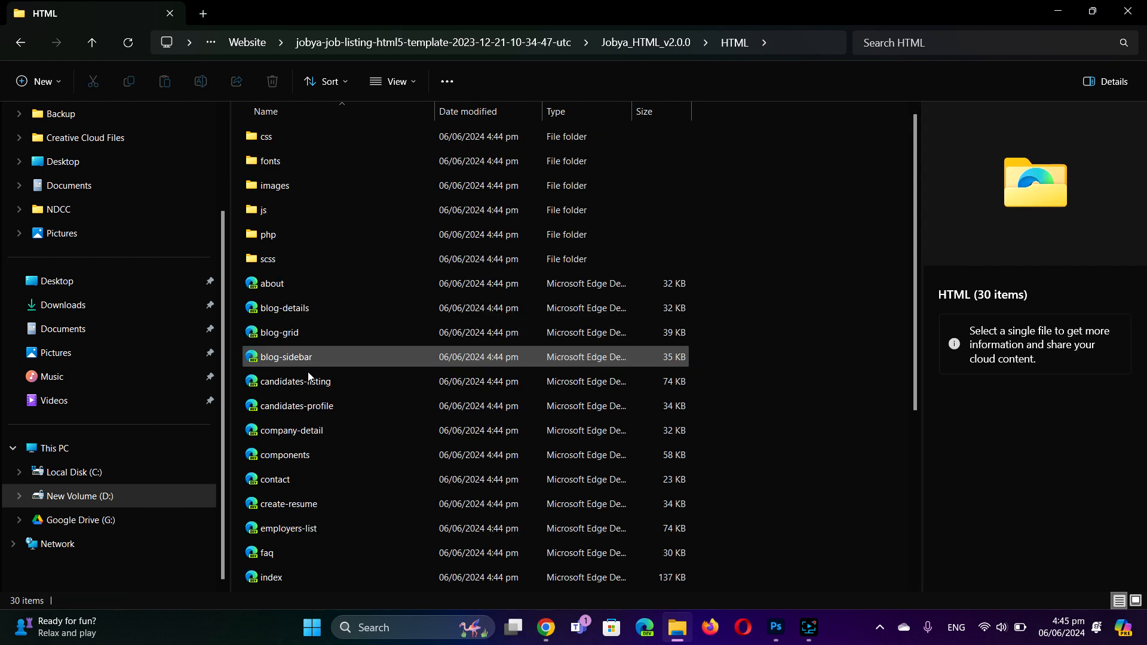
scroll(349, 458, down, 1)
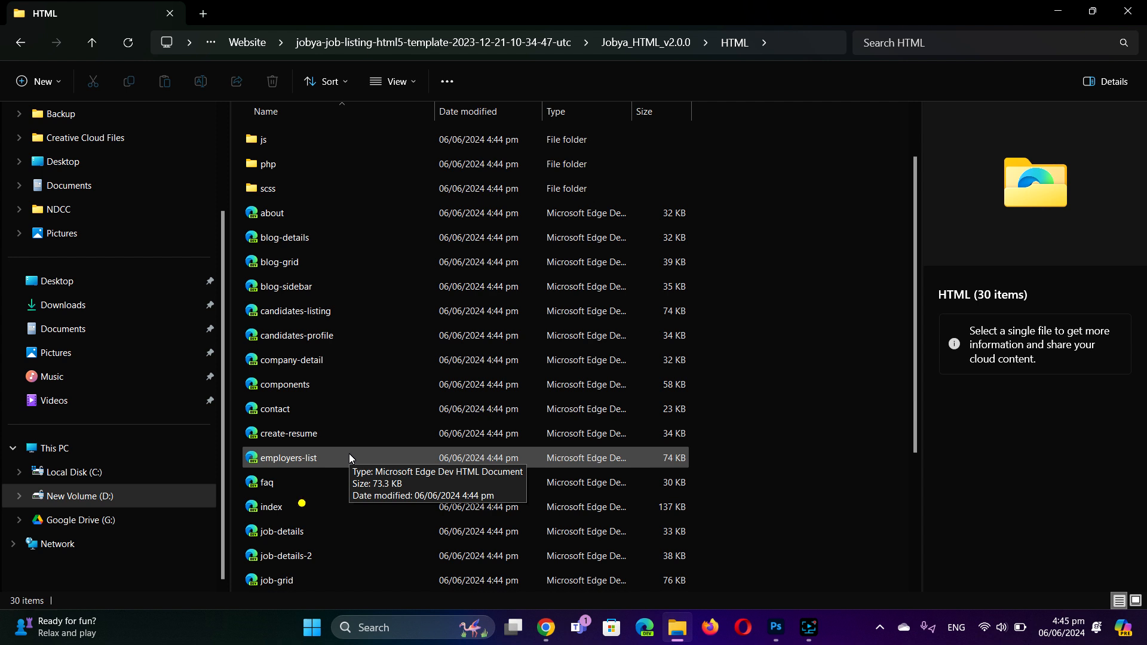
click(303, 507)
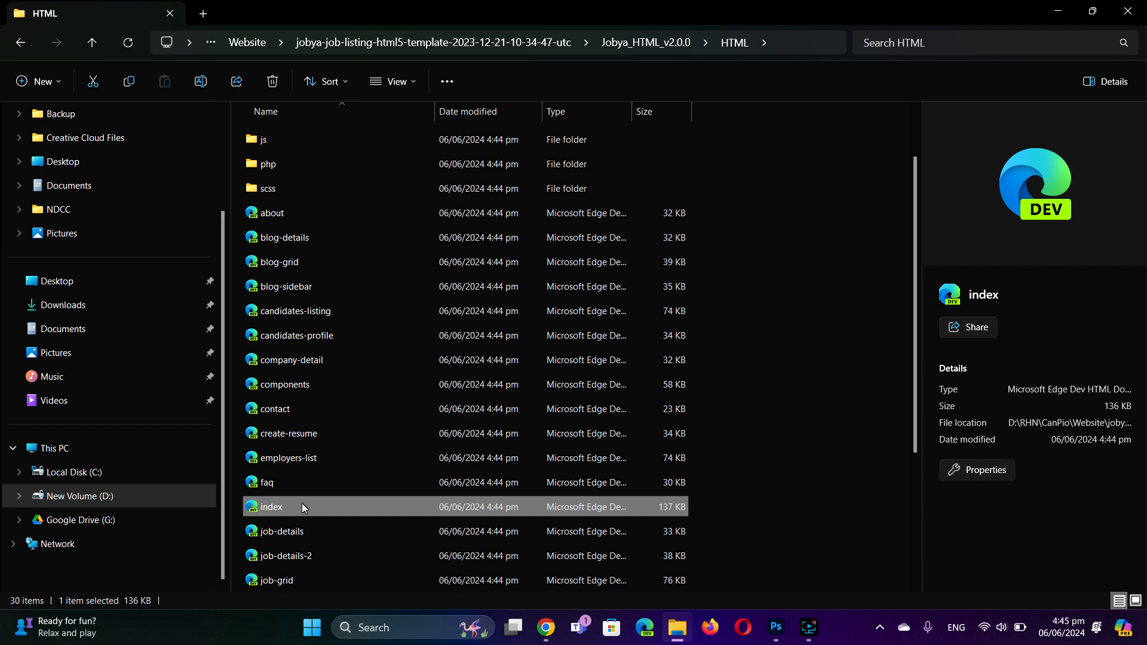
double_click(302, 508)
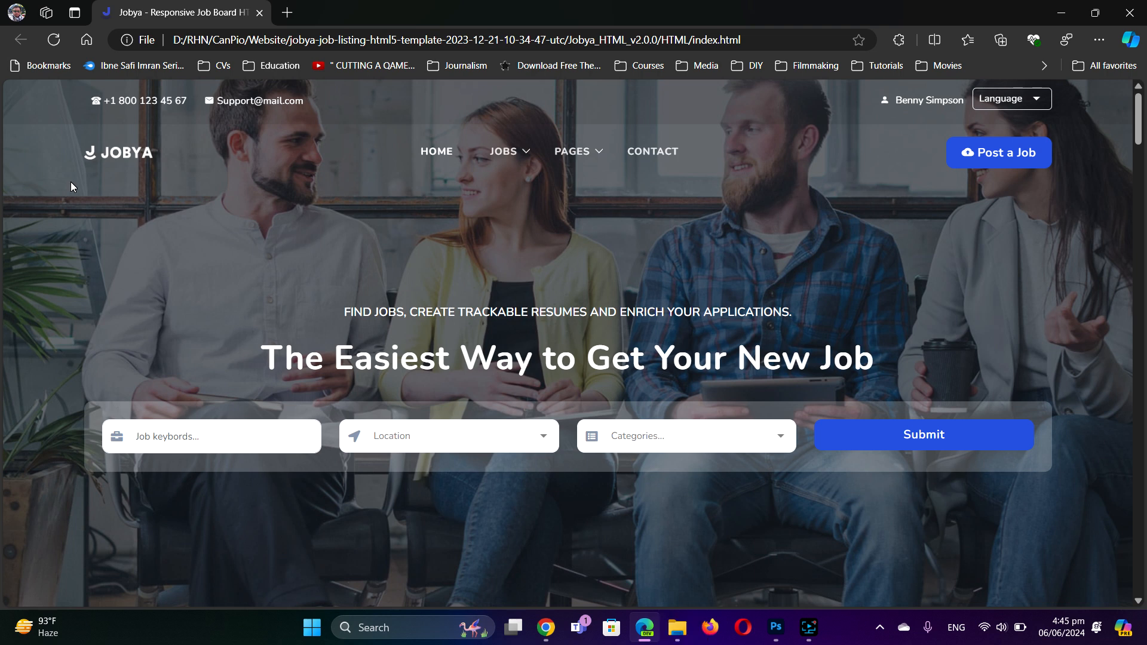
Switch back to File Explorer and open the fresh template's images folder
click(665, 628)
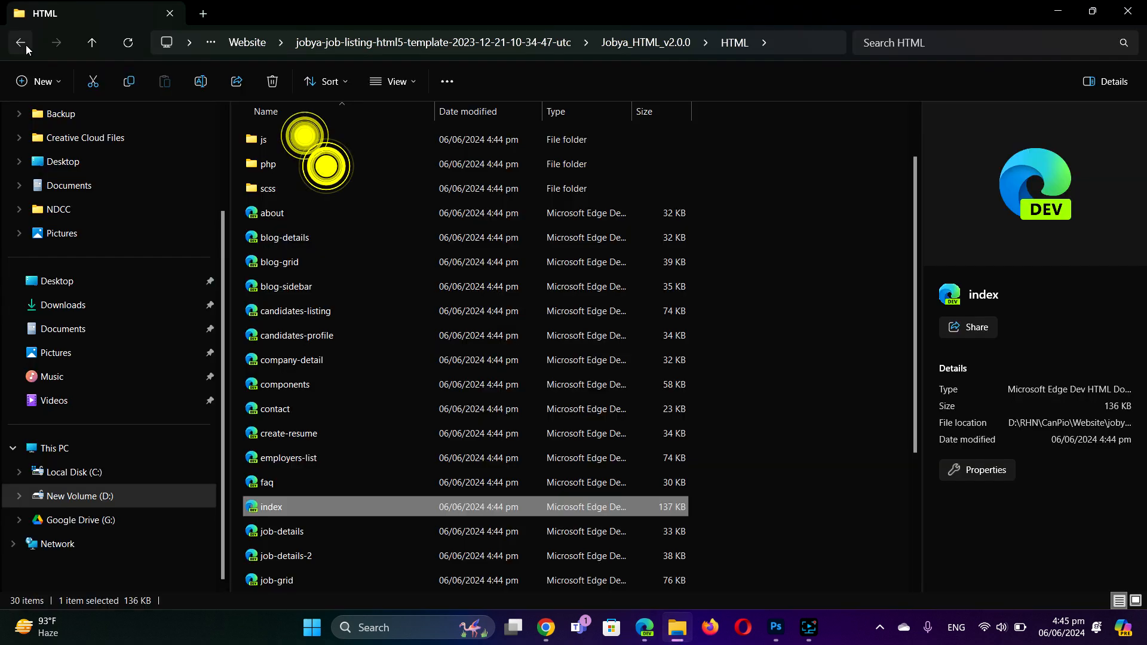
click(27, 45)
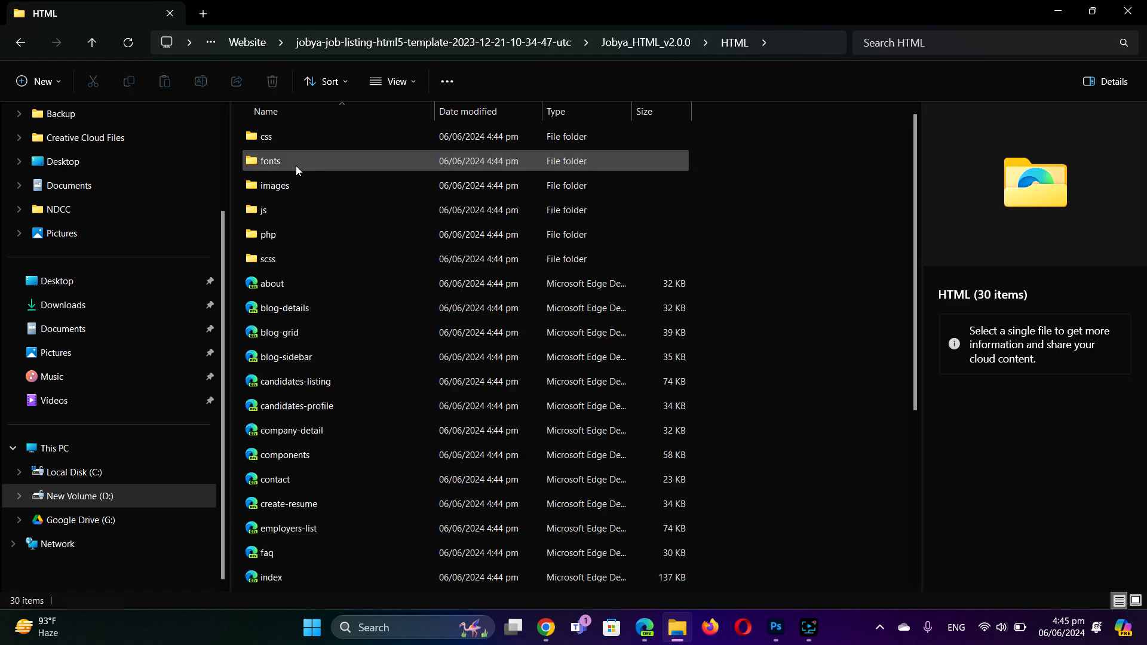
double_click(299, 196)
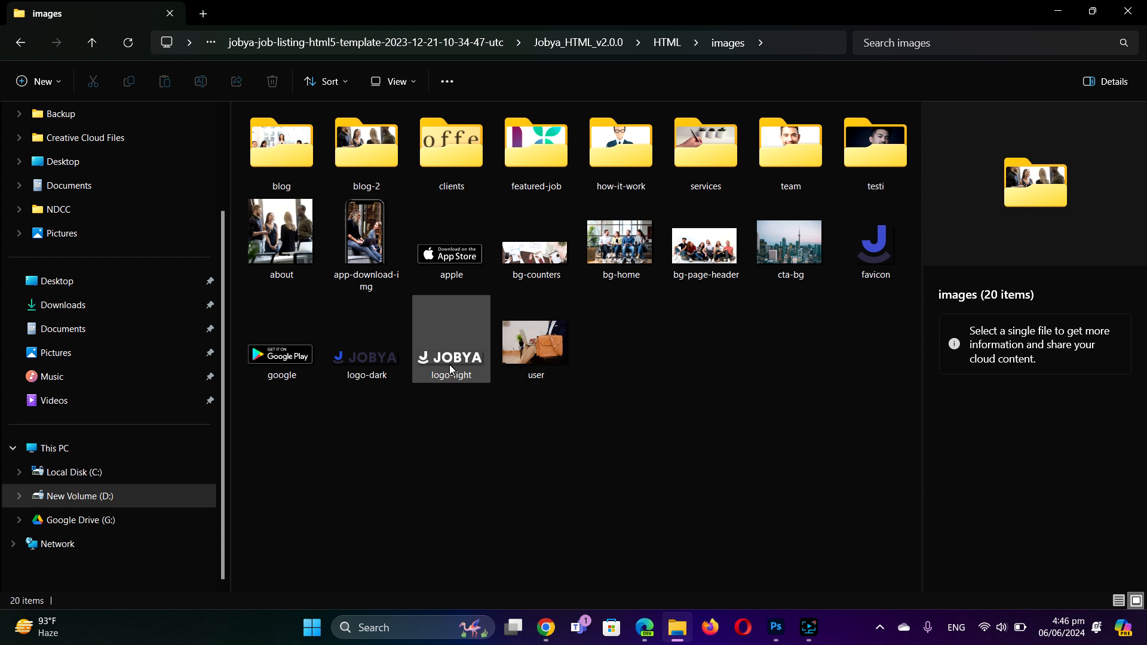
Switch to the Edge preview and inspect the fresh home page's header logo and Popular Category section
click(646, 627)
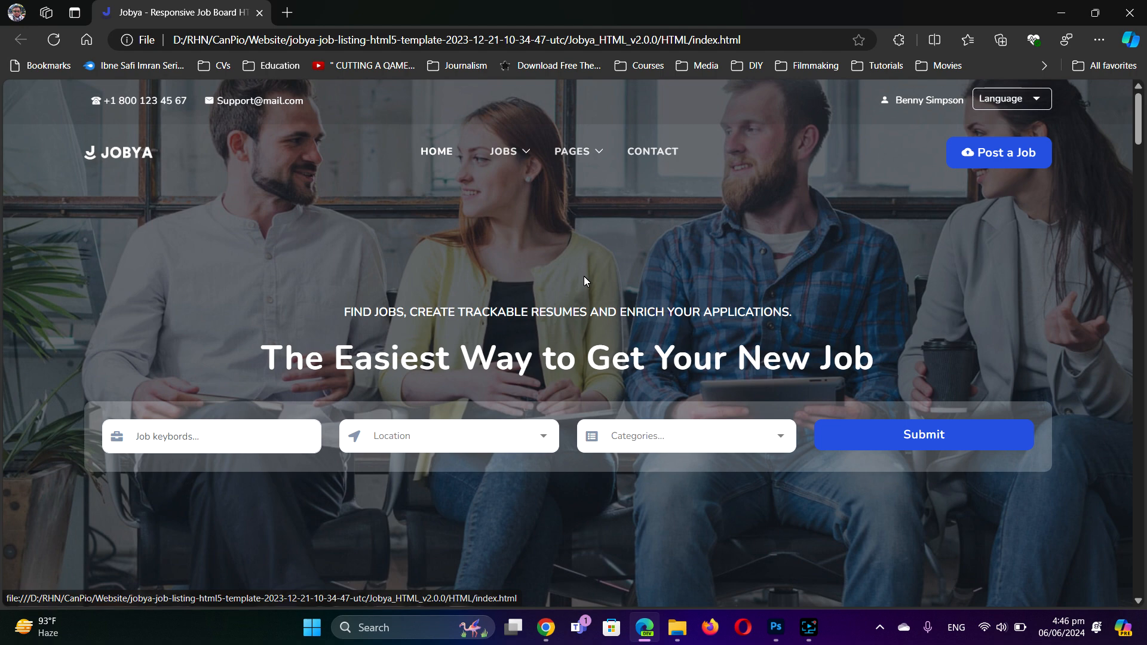
scroll(585, 278, down, 1)
scroll(594, 286, down, 5)
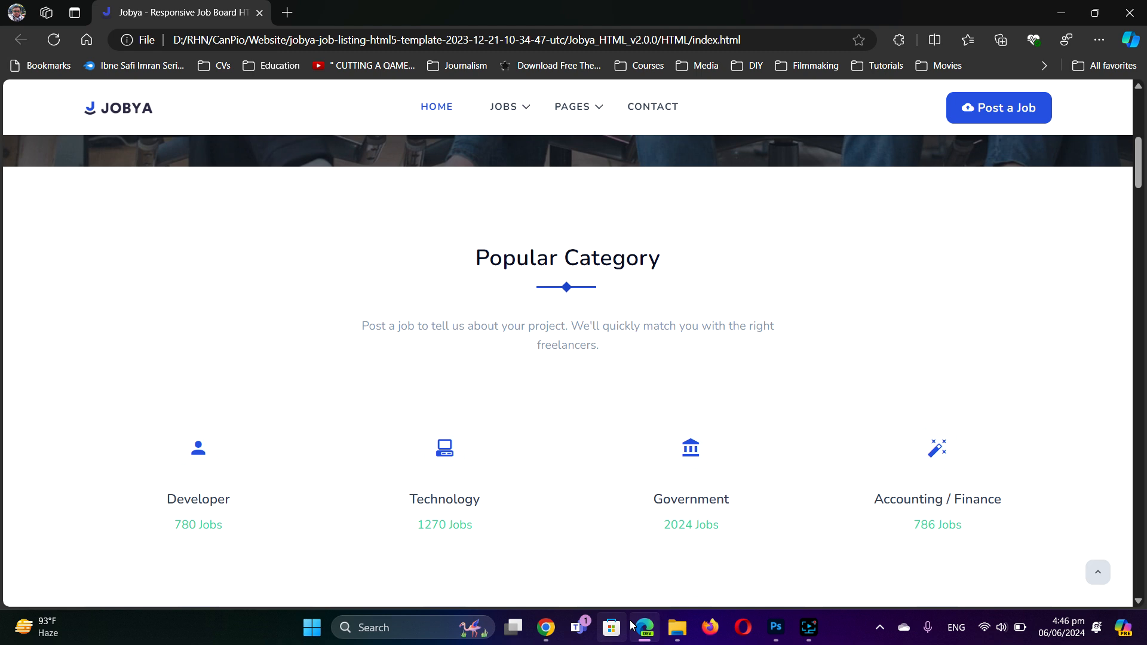
Switch to File Explorer and open the logo-light image from the images folder in Adobe Photoshop 2021
click(676, 627)
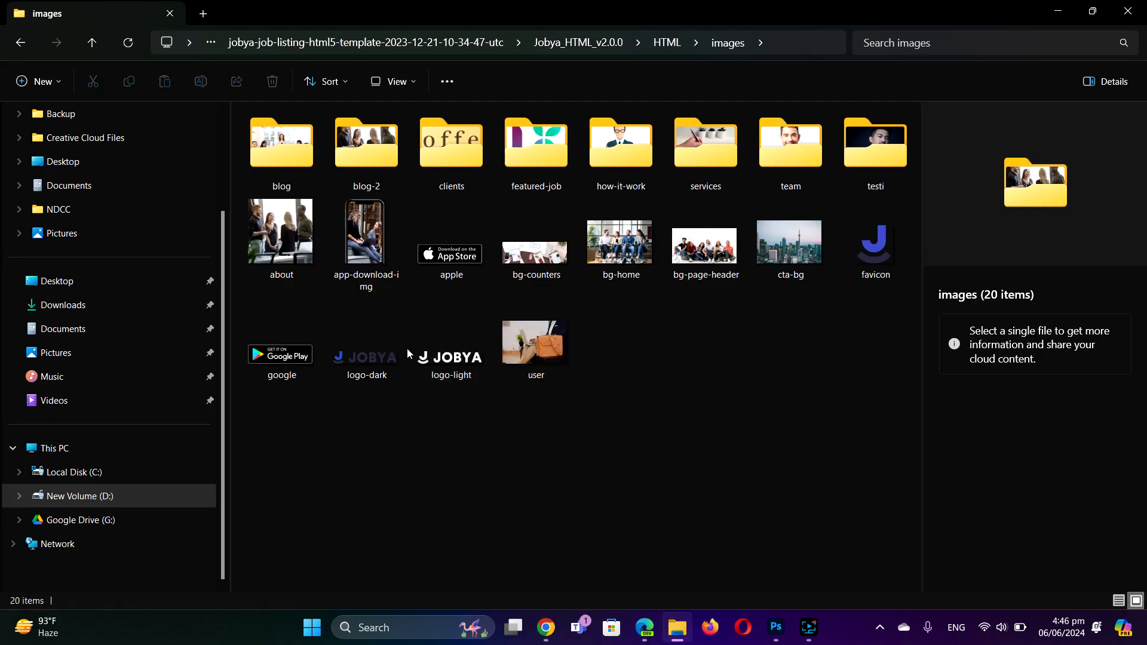
click(447, 367)
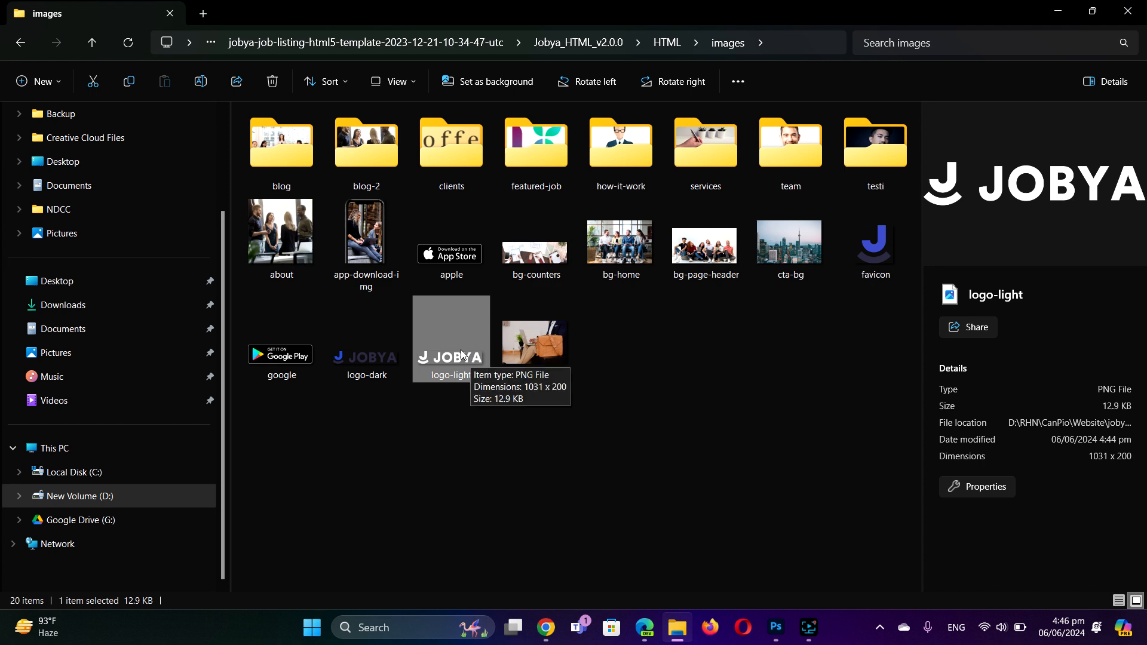
right_click(448, 337)
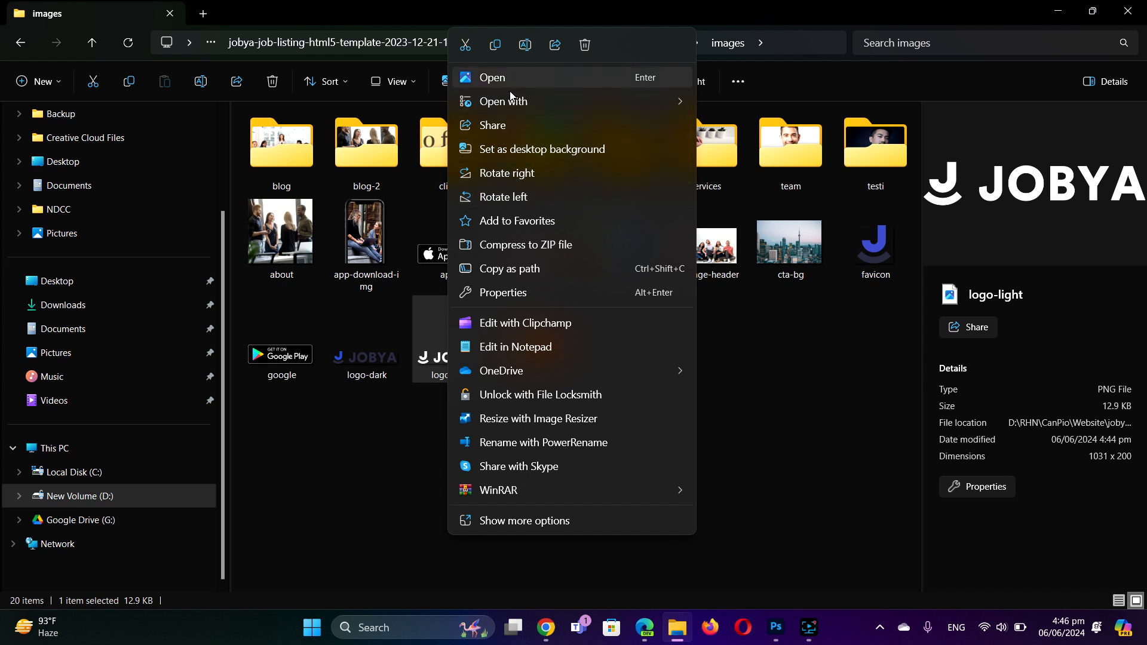
click(517, 104)
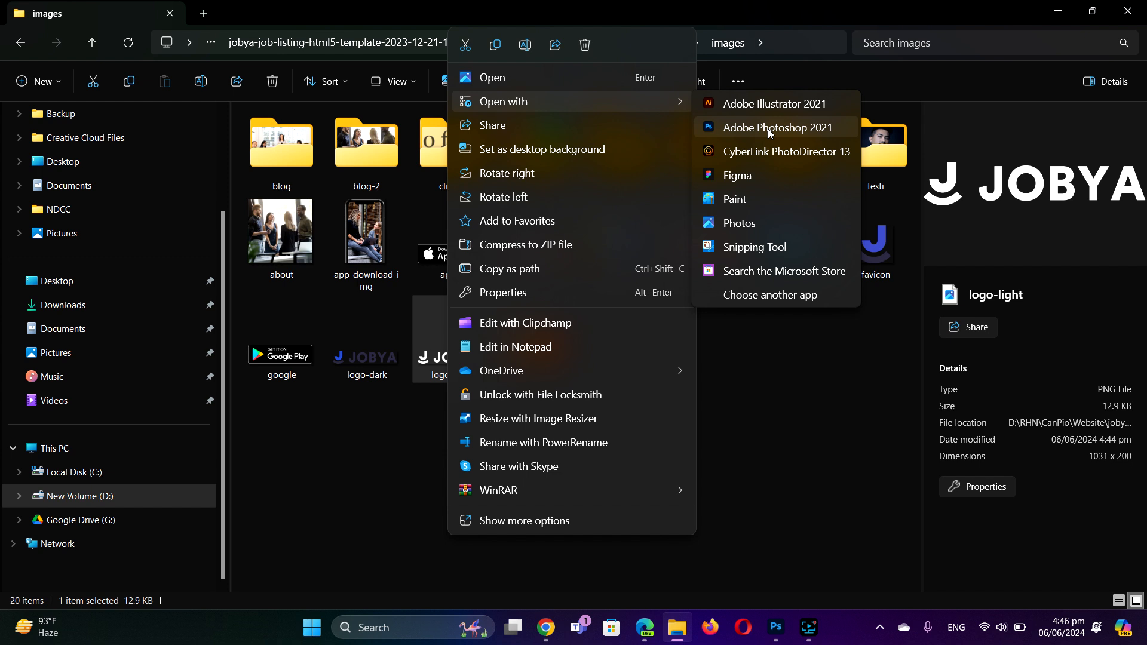
click(769, 128)
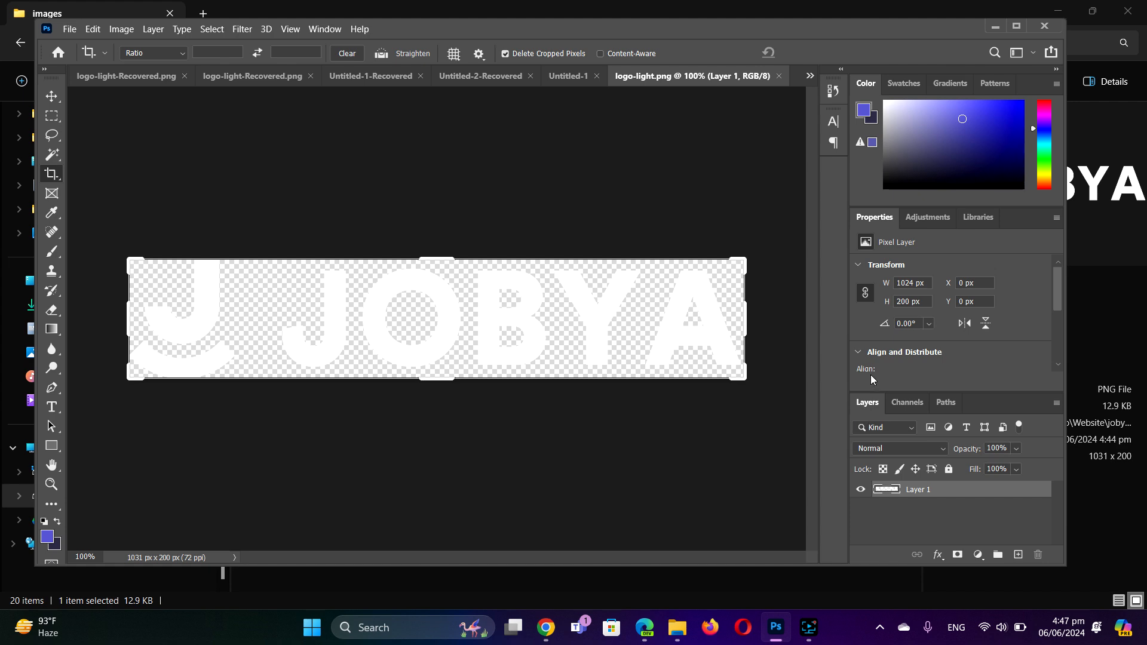
Show the Character panel to check its font settings, and collapse it again
click(327, 30)
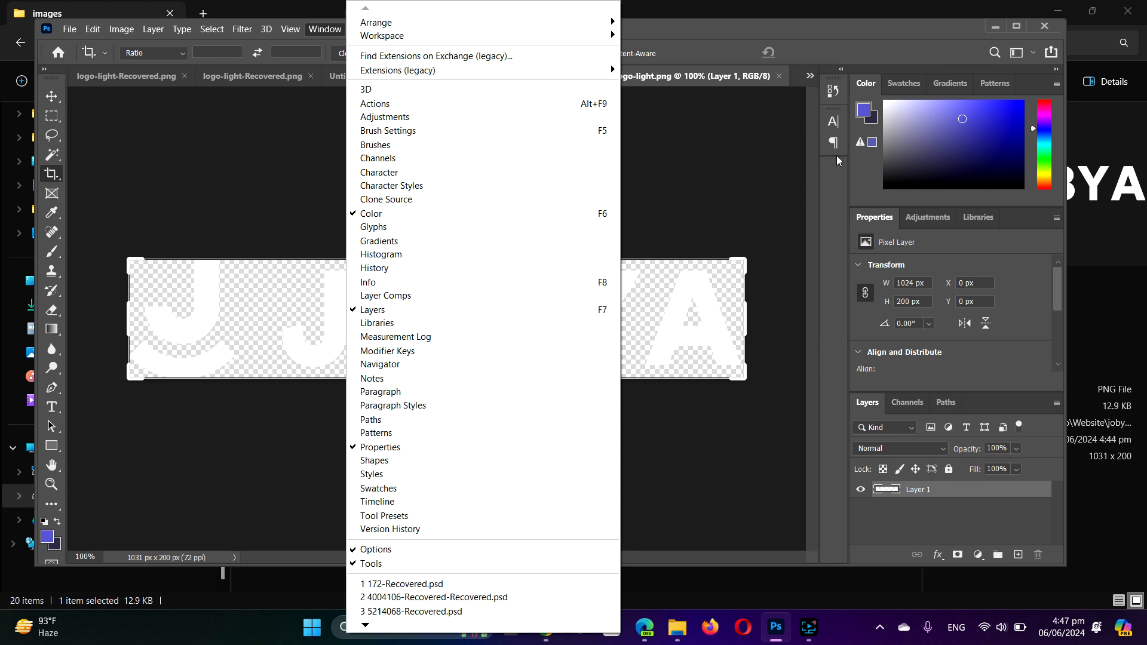
click(423, 173)
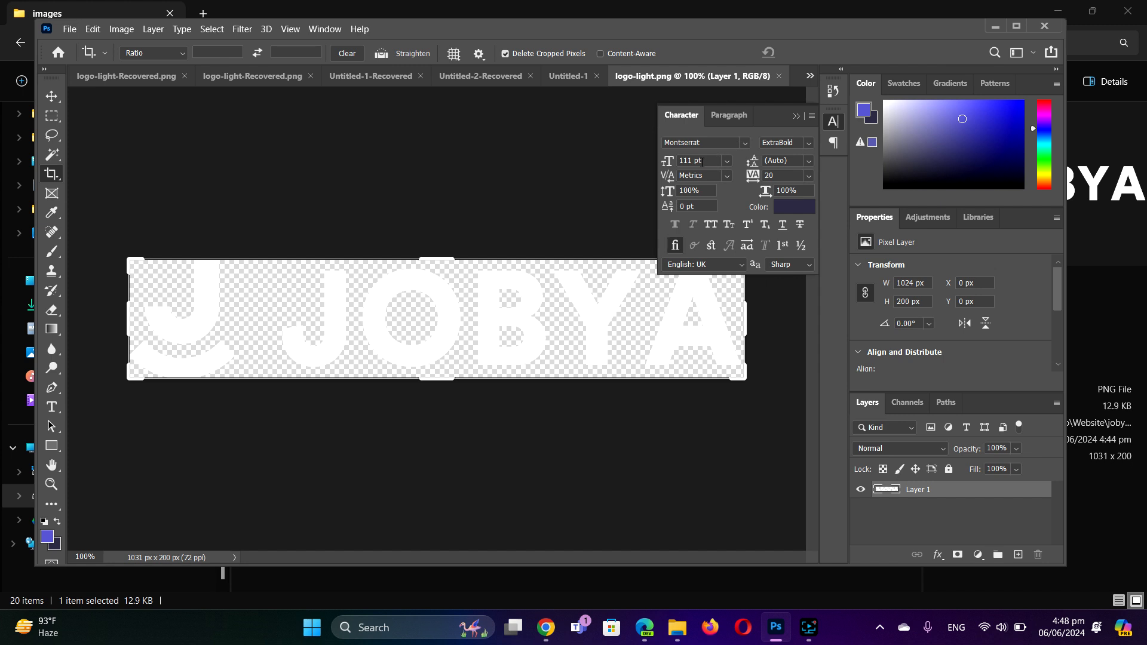
click(797, 117)
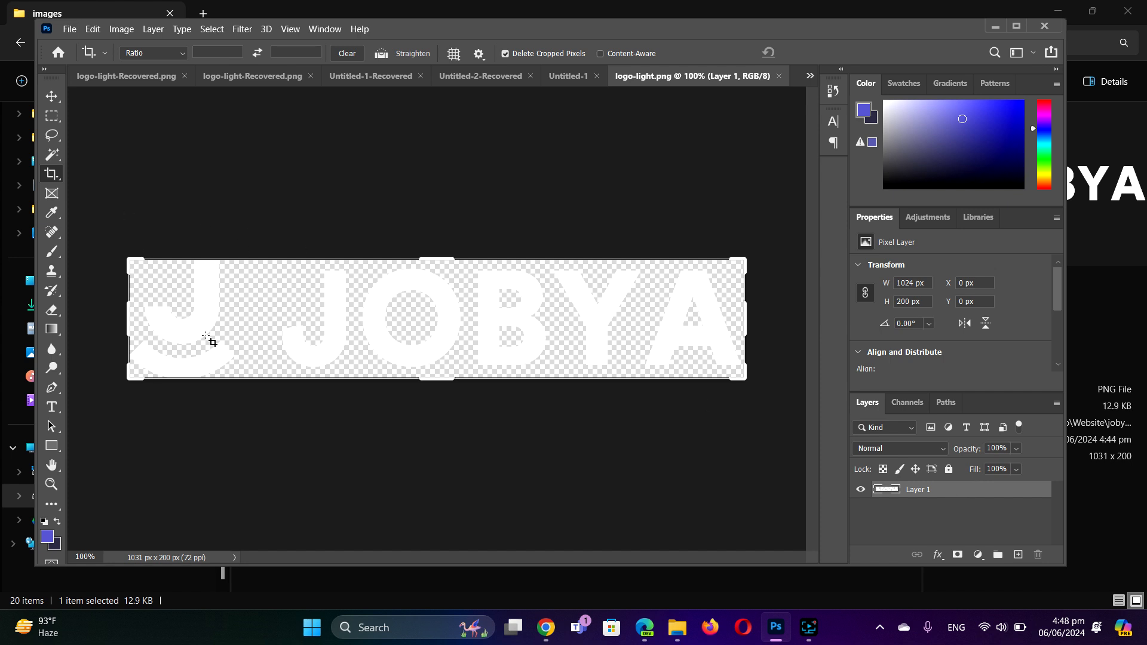
Try rectangular marquee selections around the JOBYA wordmark, about 799 × 198 px, and the J symbol, about 193 × 200 px, and deselect
click(50, 117)
drag(266, 261, 743, 397)
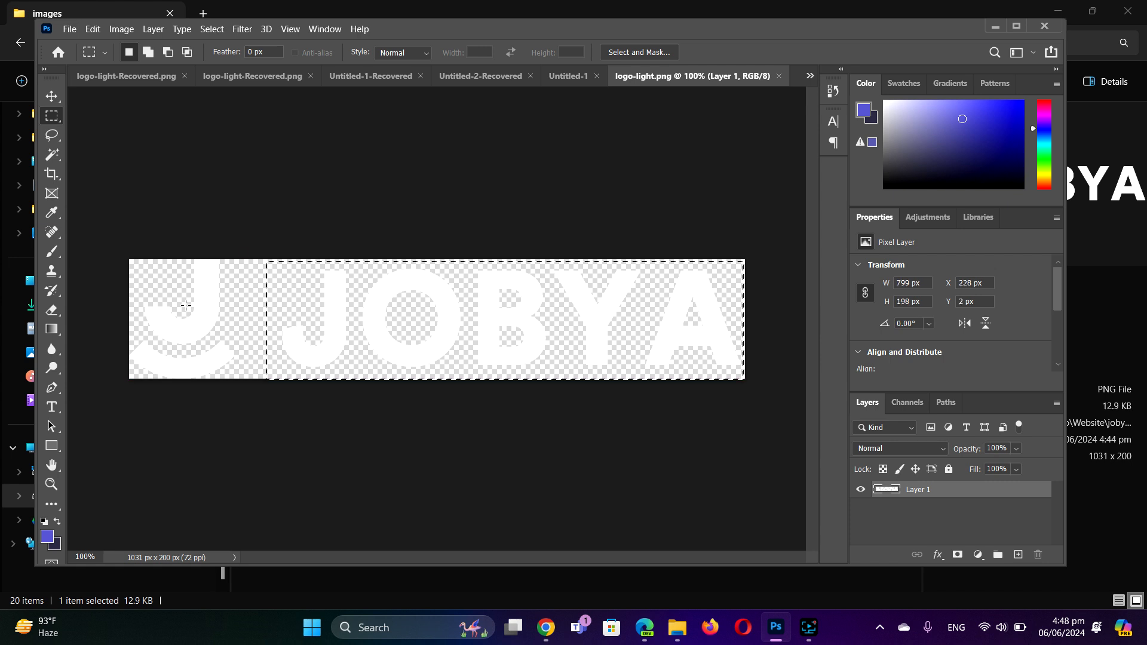
click(243, 255)
drag(244, 255, 103, 396)
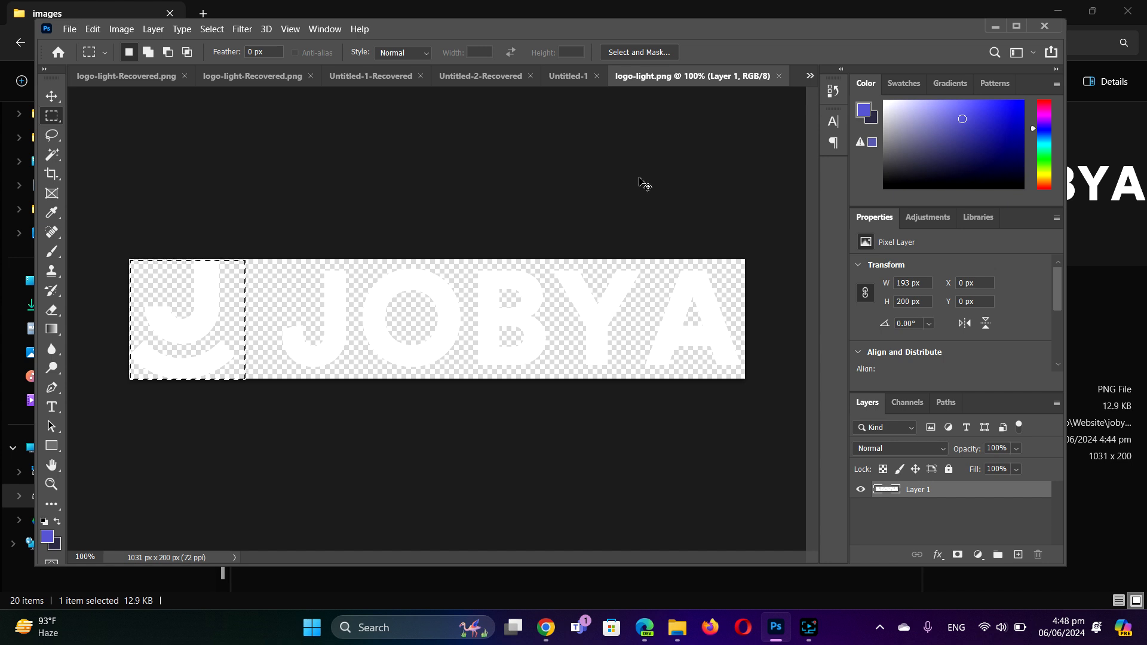
key(ctrl+d)
Try deleting the JOBYA wordmark inside a rectangular selection of about 819 × 185 px, undo the deletion and deselect
drag(256, 269, 747, 380)
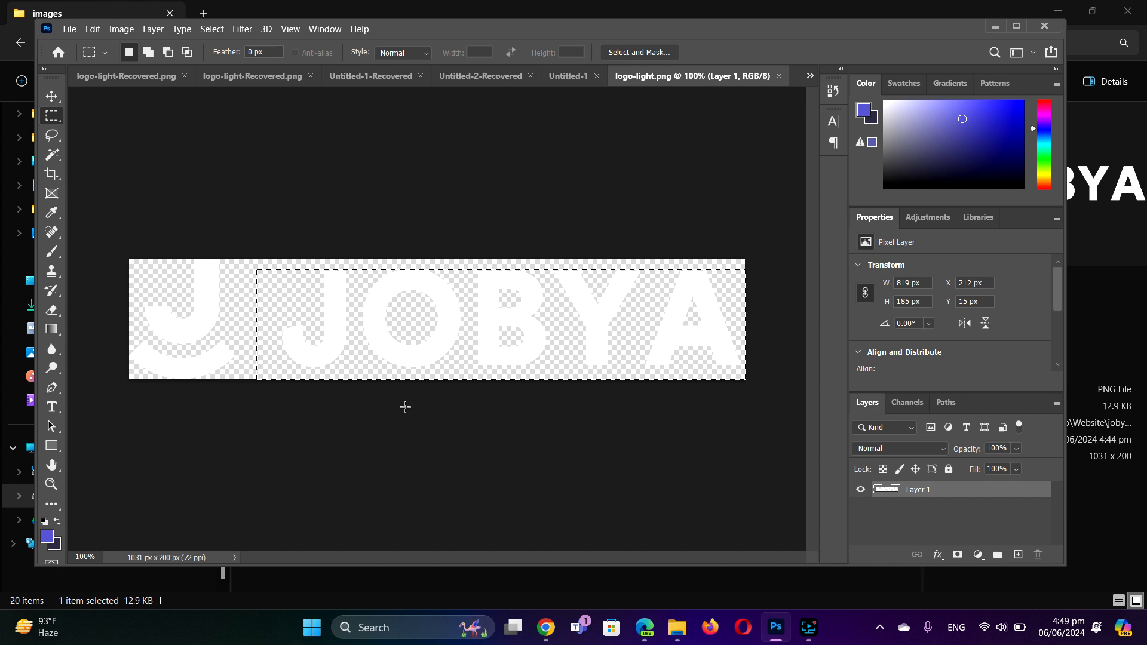
key(Delete)
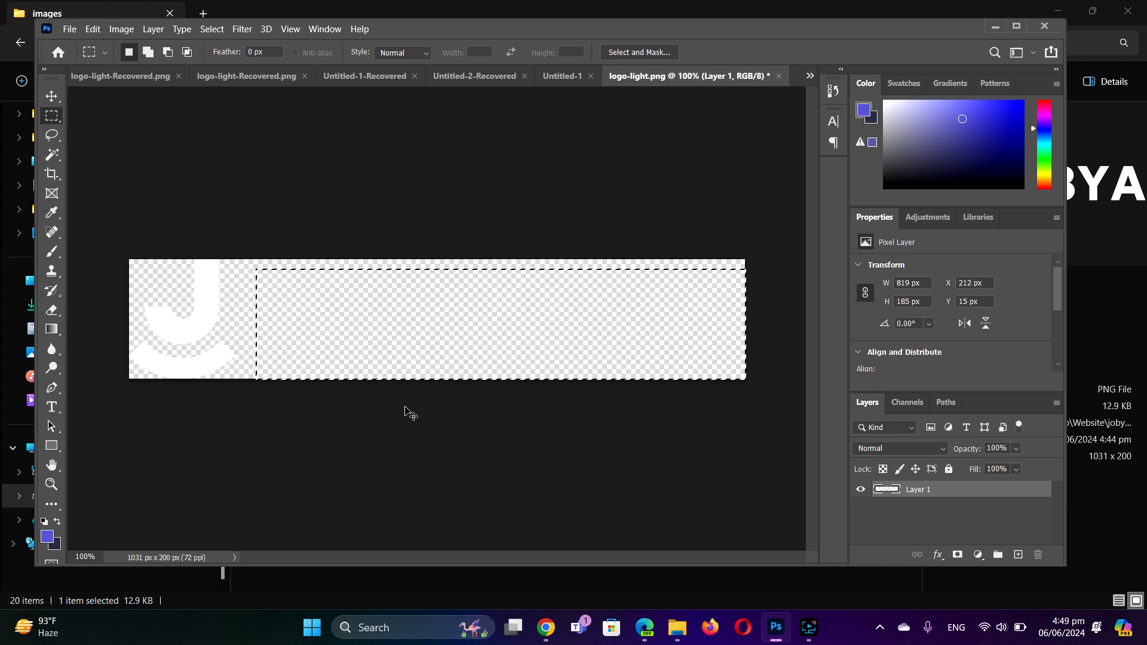
key(ctrl+z)
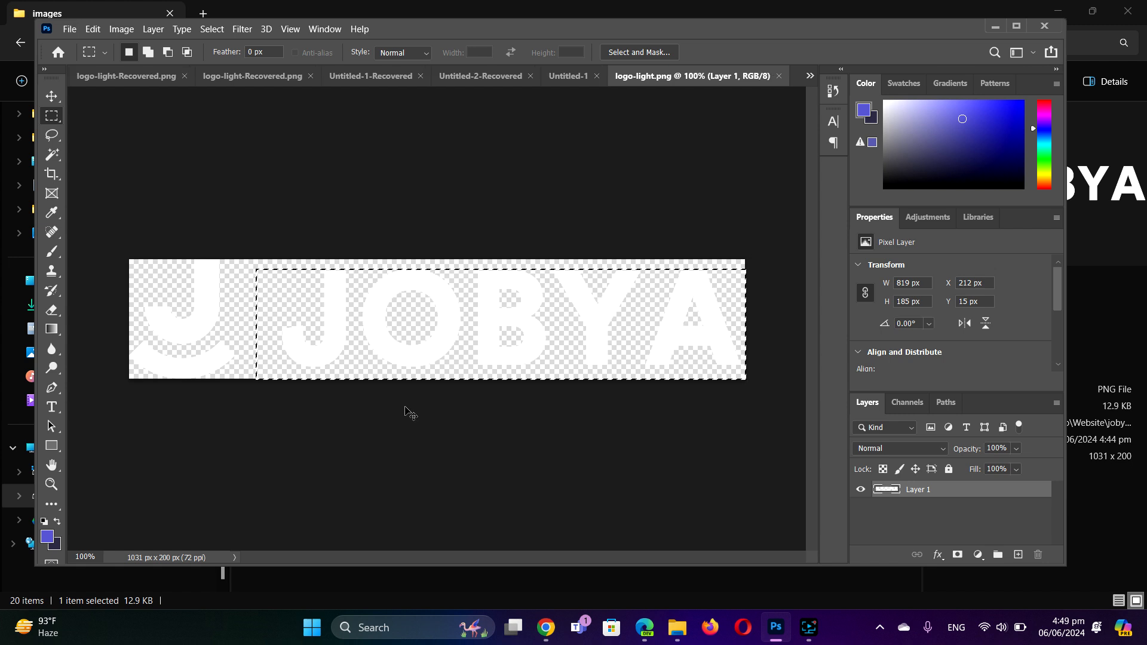
click(406, 407)
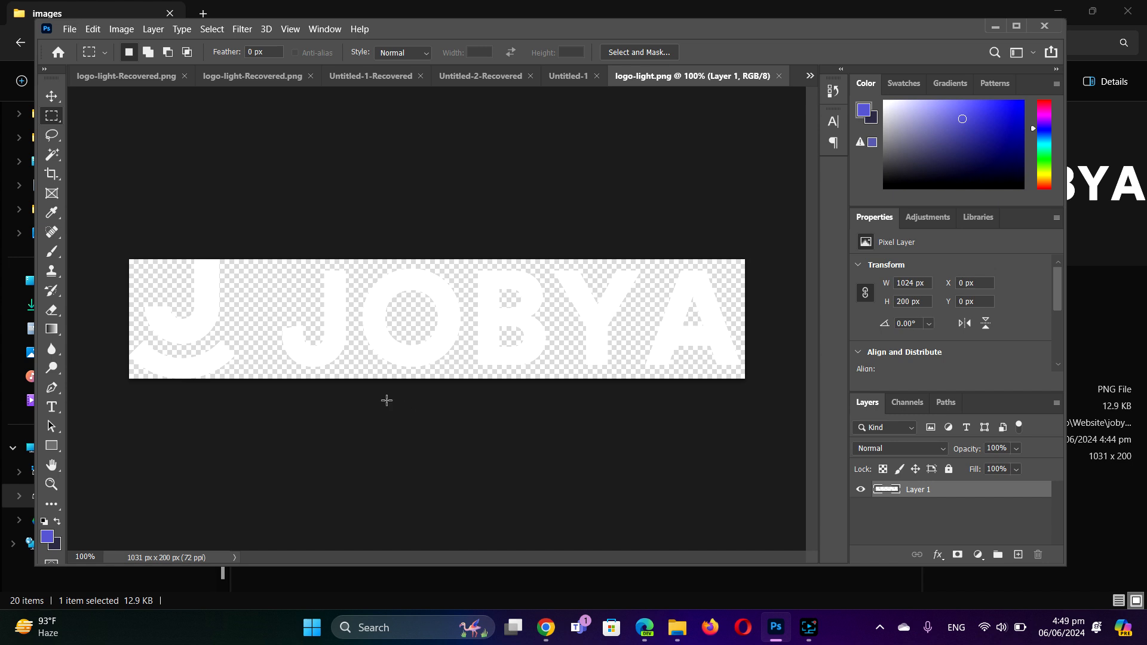
Switch to Chrome and open the resourceprovider.co.uk website
click(546, 627)
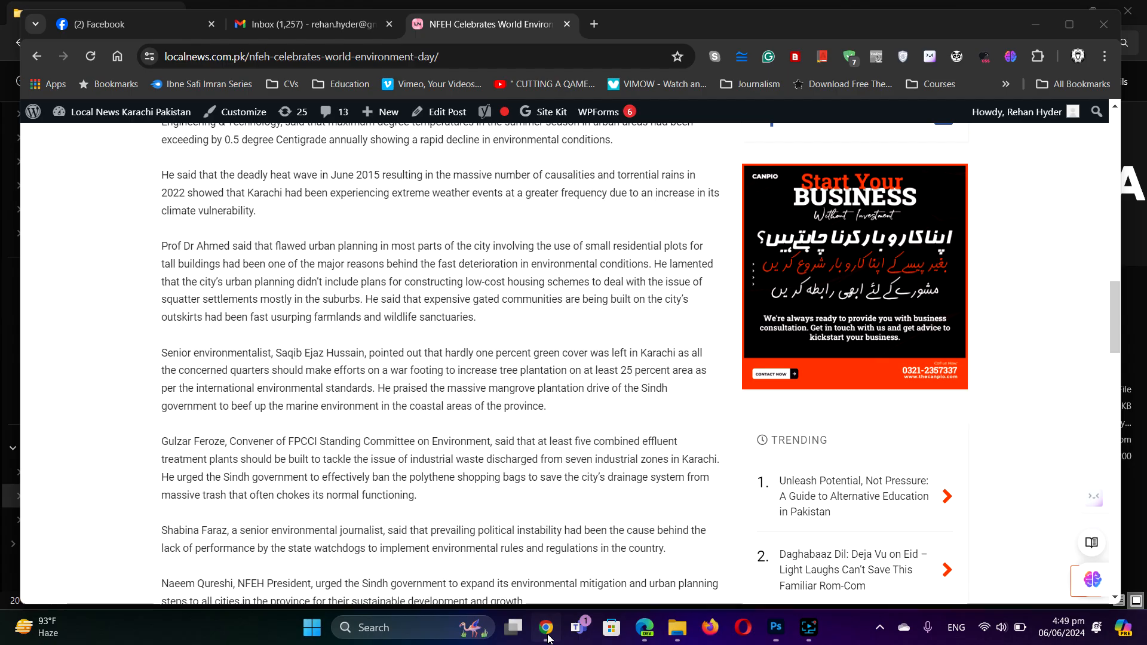
click(501, 54)
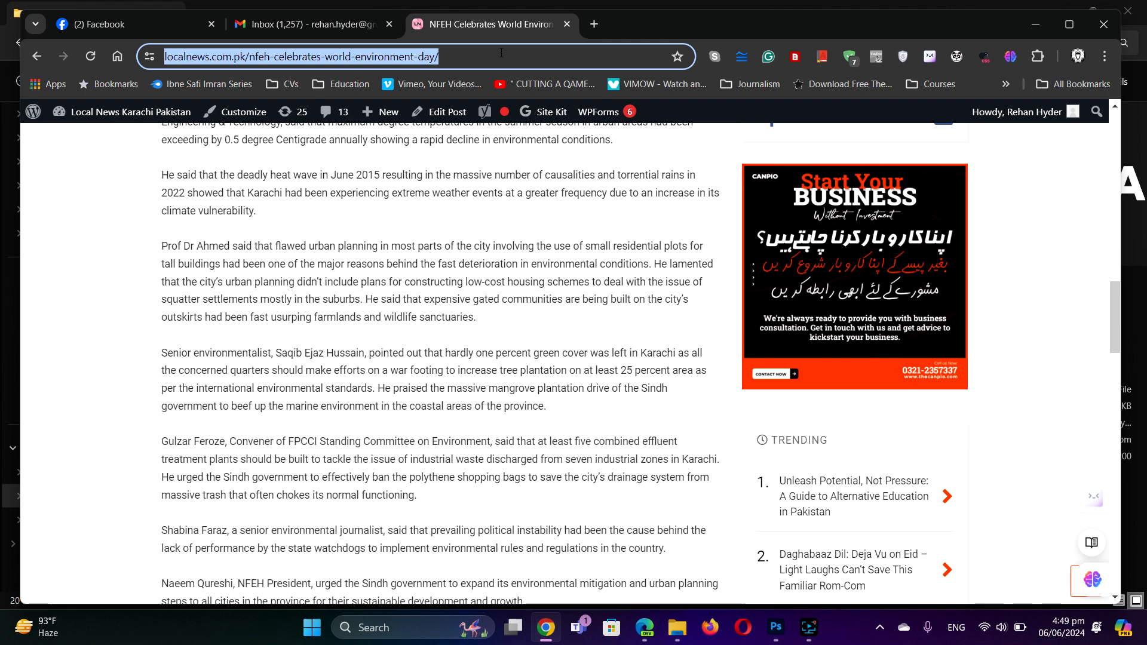
text(rec)
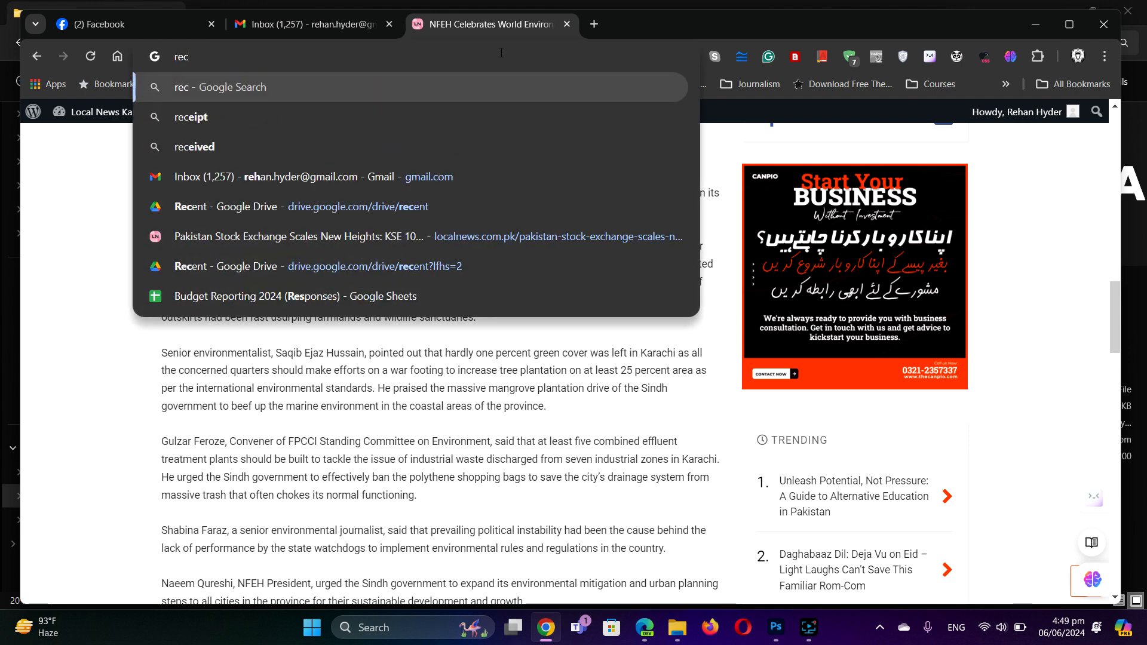
key(BackSpace)
text(sou)
key(Return)
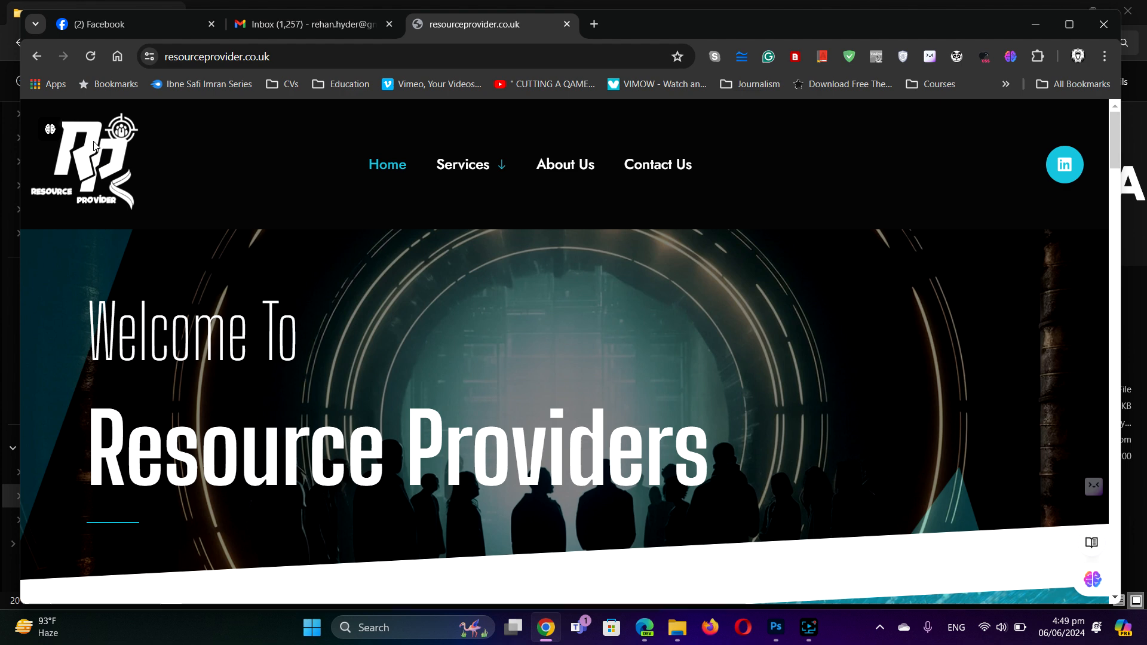
Copy the website's header logo image and begin a new document in Photoshop
right_click(94, 145)
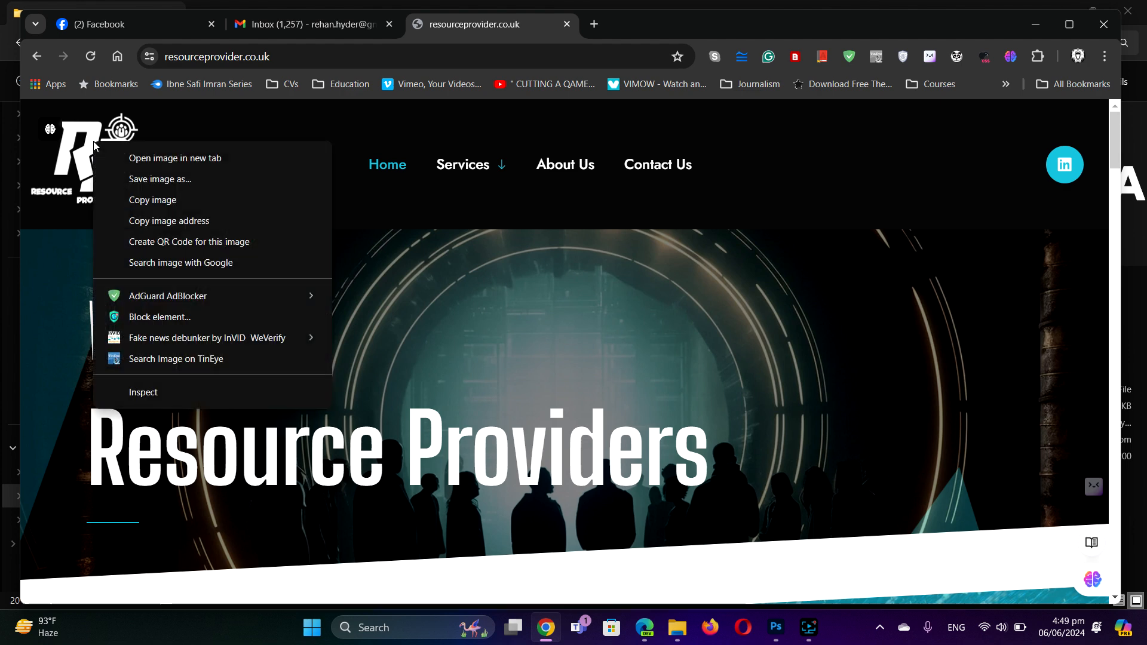
click(151, 199)
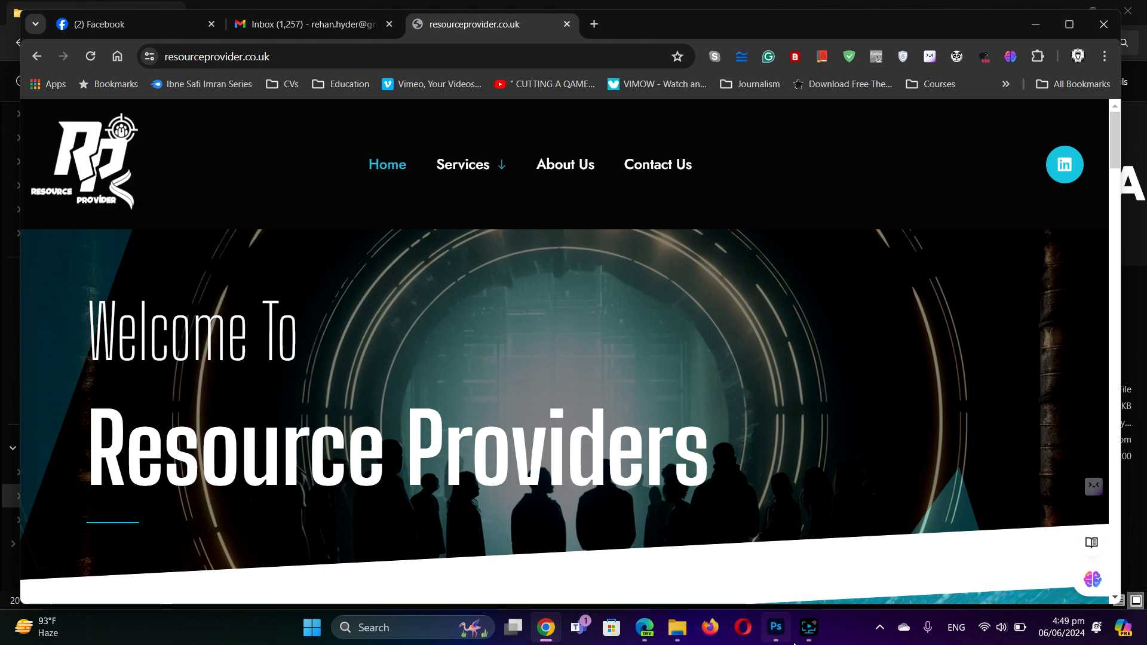
click(776, 627)
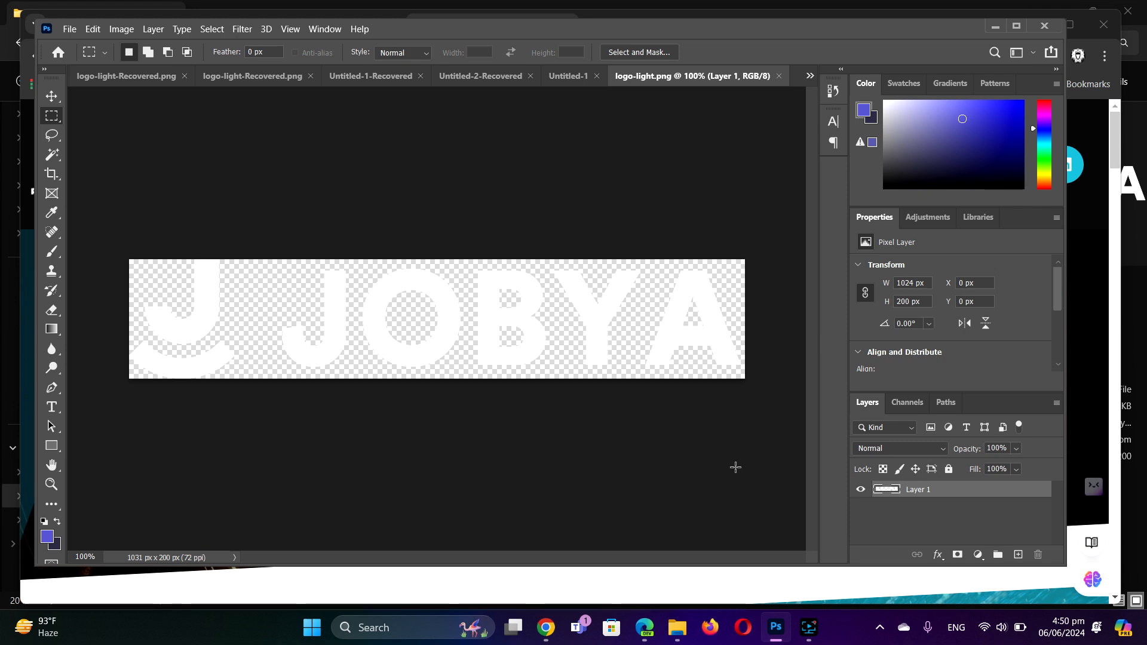
key(ctrl+n)
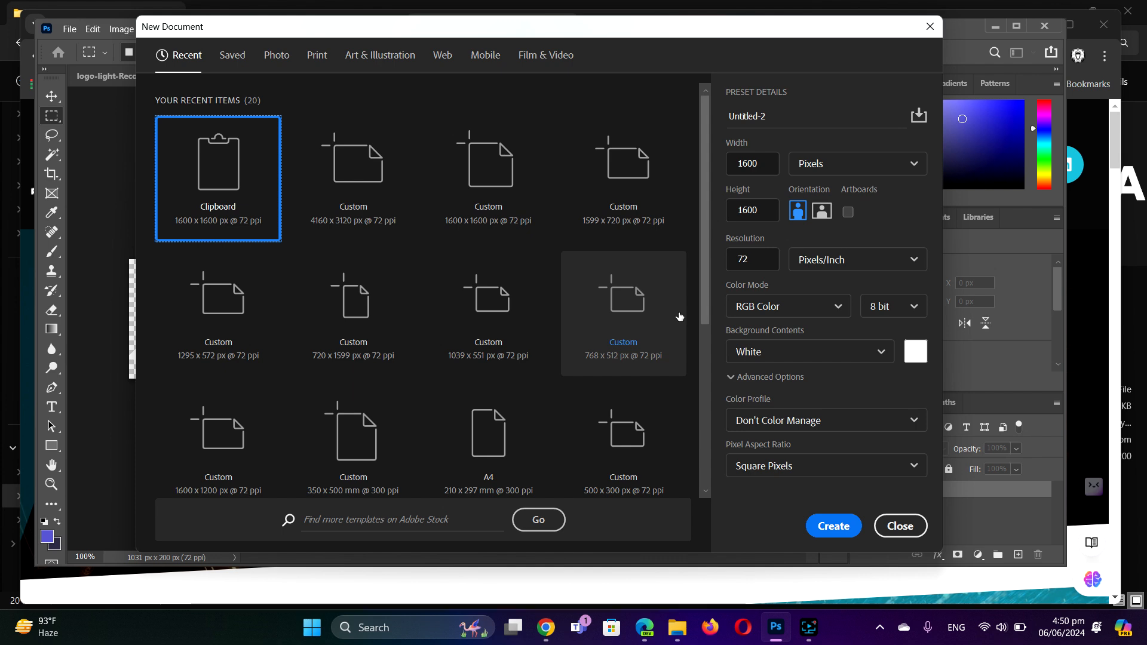
Copy the header logo again from Chrome and paste it into a new 1600 × 1600 px Photoshop document with a white background
click(542, 637)
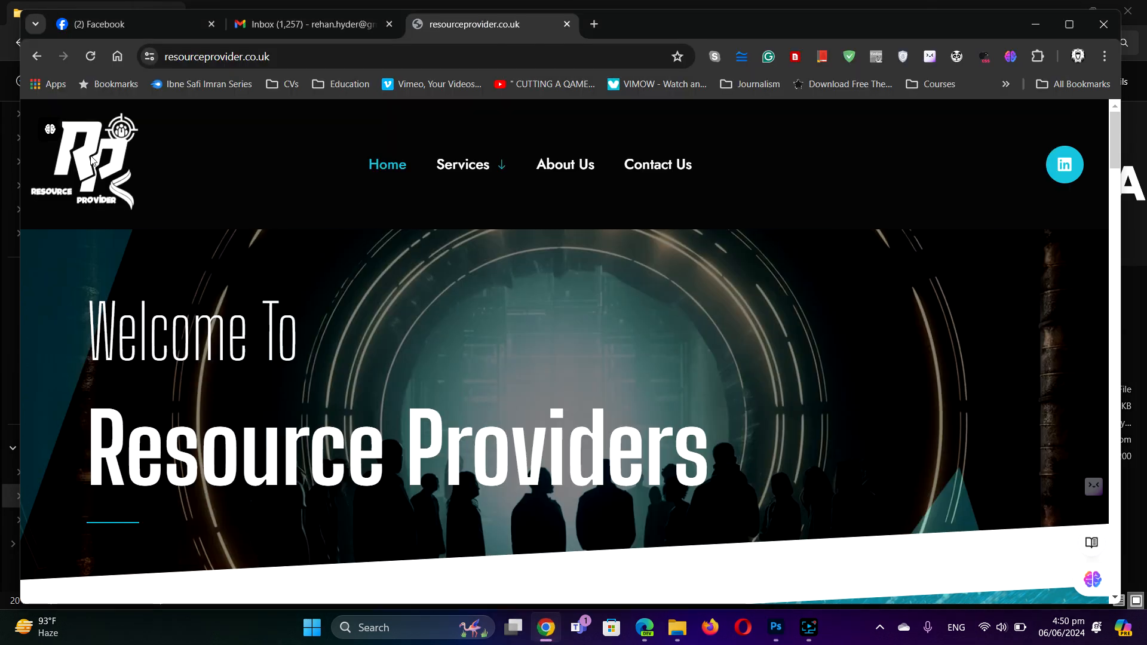
right_click(90, 151)
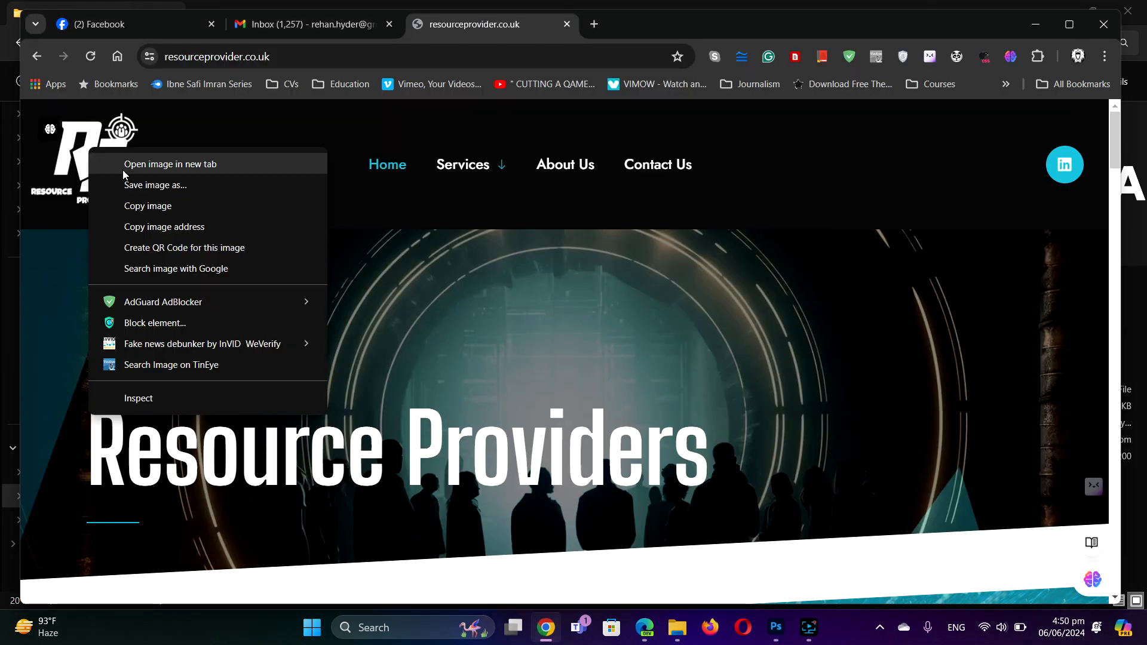
click(154, 206)
click(776, 627)
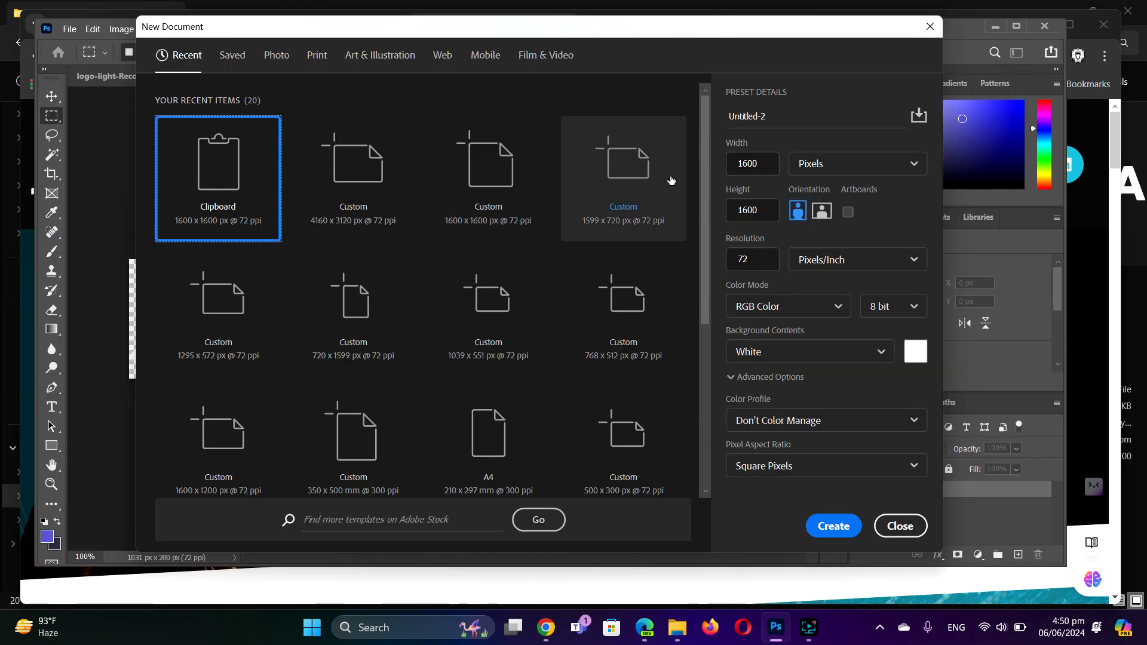
click(839, 527)
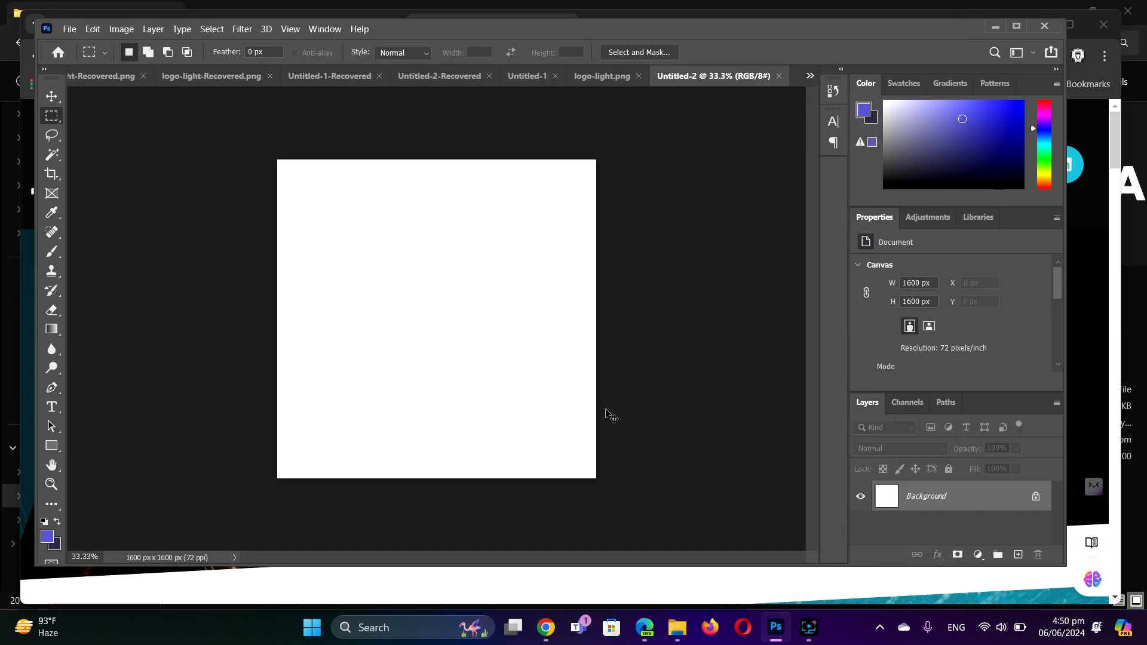
key(ctrl+v)
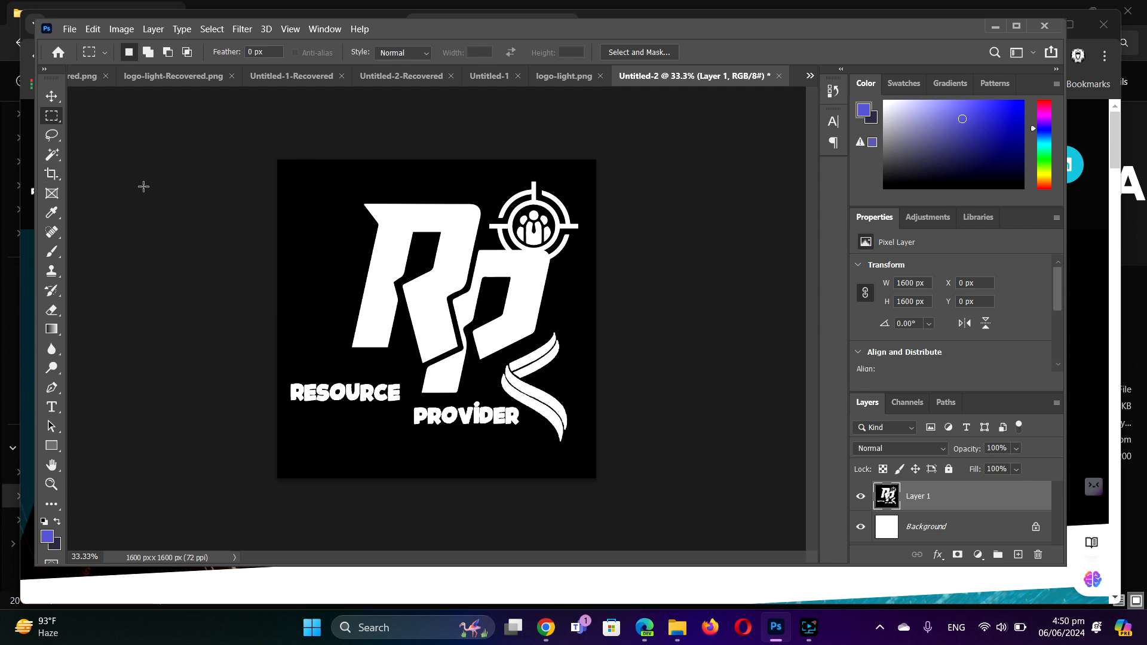
Move the pasted logo layer about 228 px right and 339 px down on the canvas
click(53, 98)
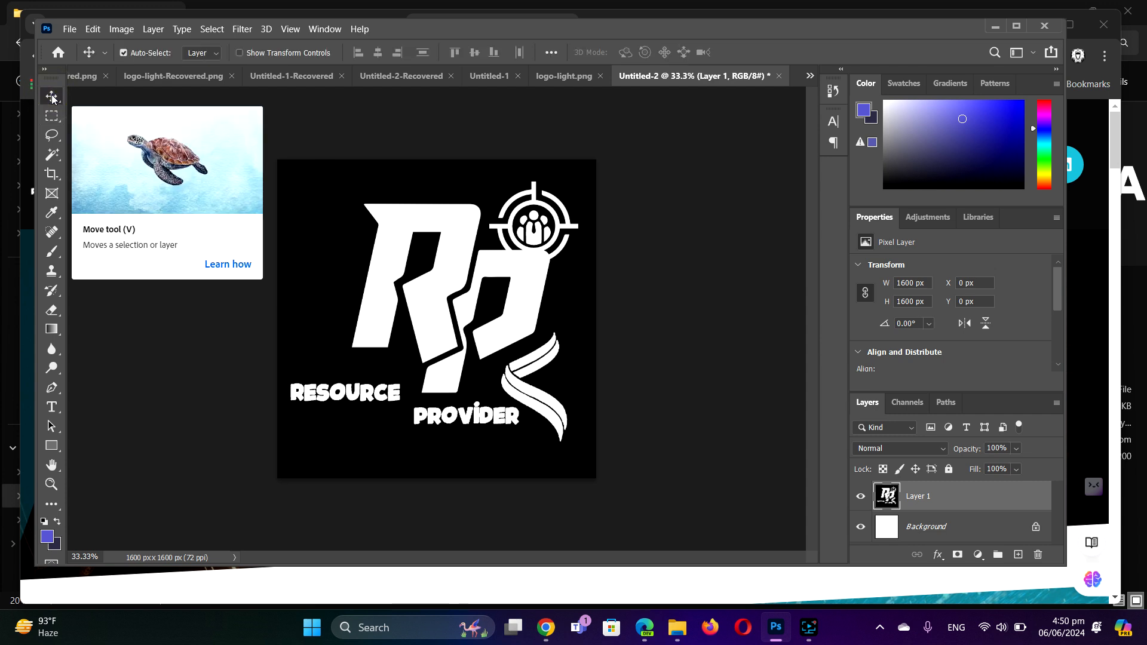
drag(380, 246, 452, 294)
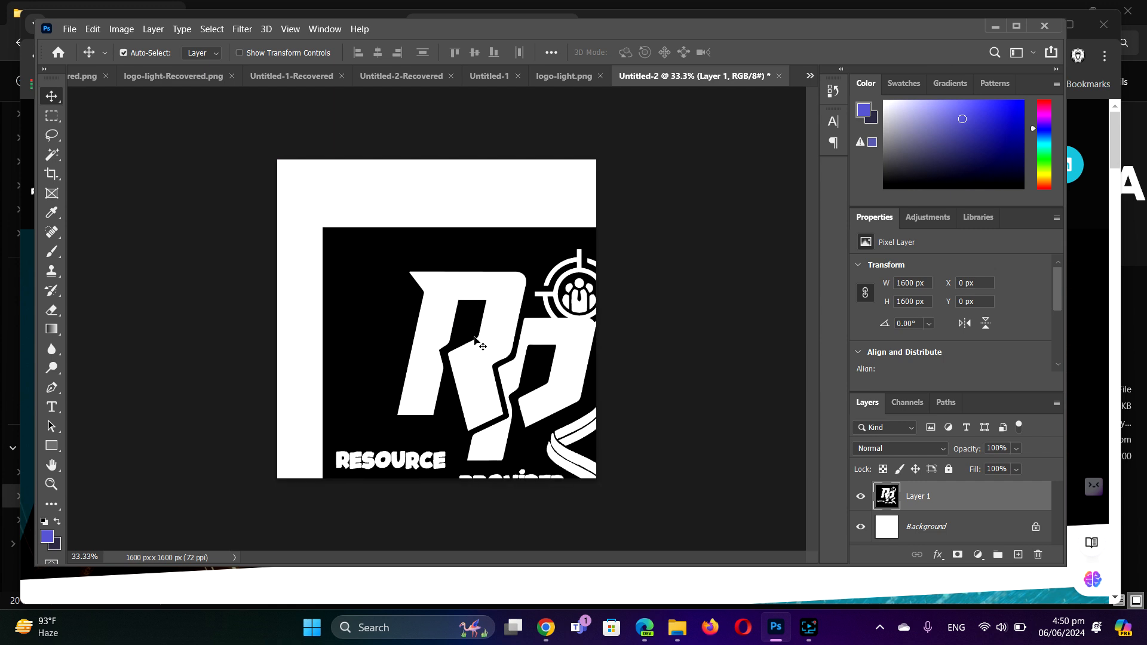
Rename the pasted layer to Logo and move it back into alignment with the canvas edges
click(921, 497)
double_click(921, 499)
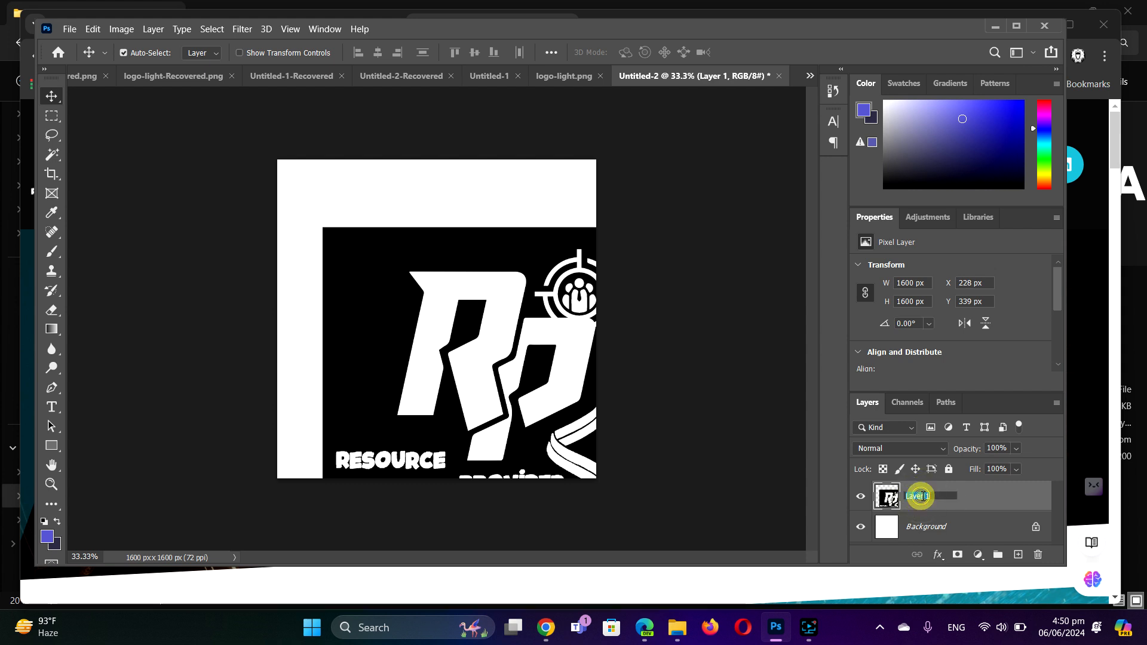
text(Logo)
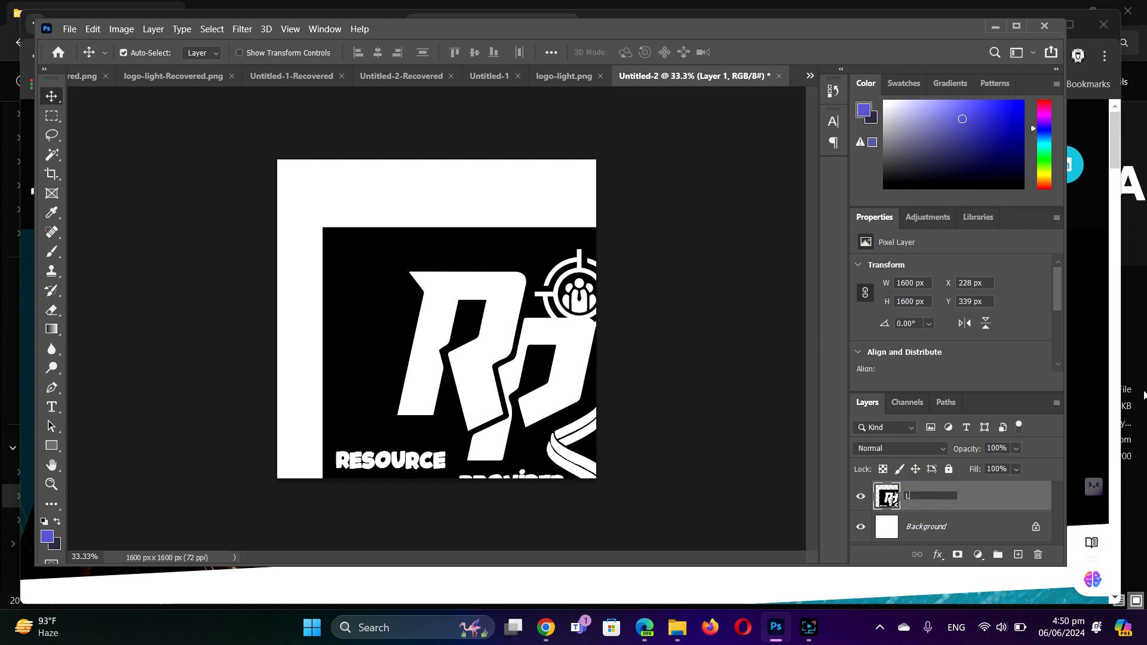
key(Return)
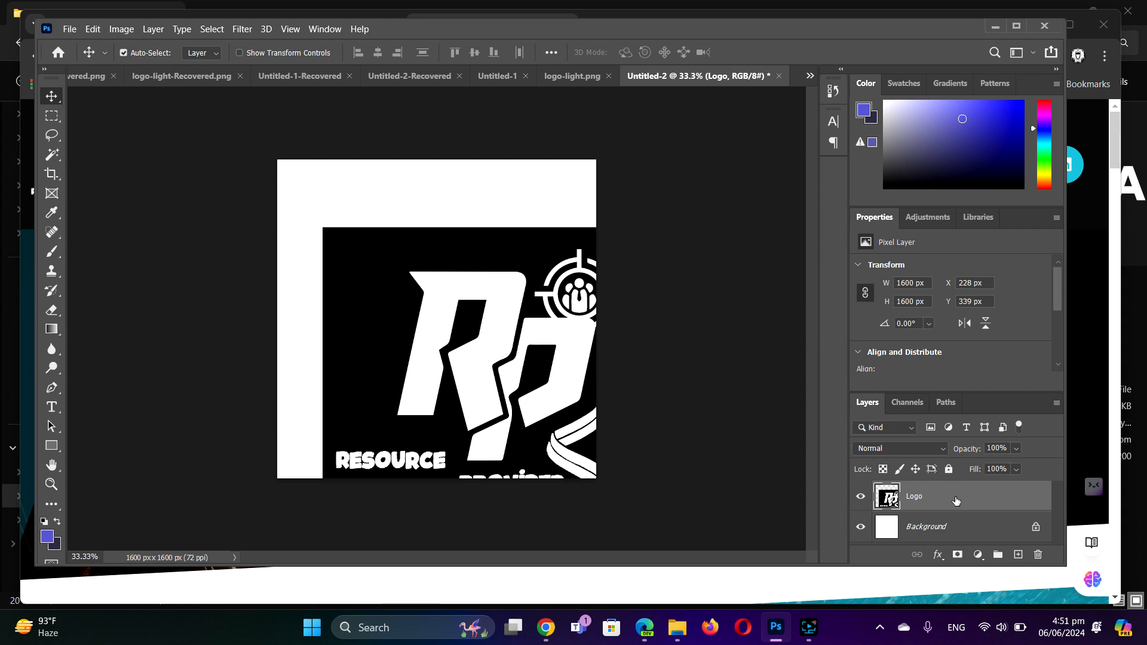
drag(515, 340, 465, 272)
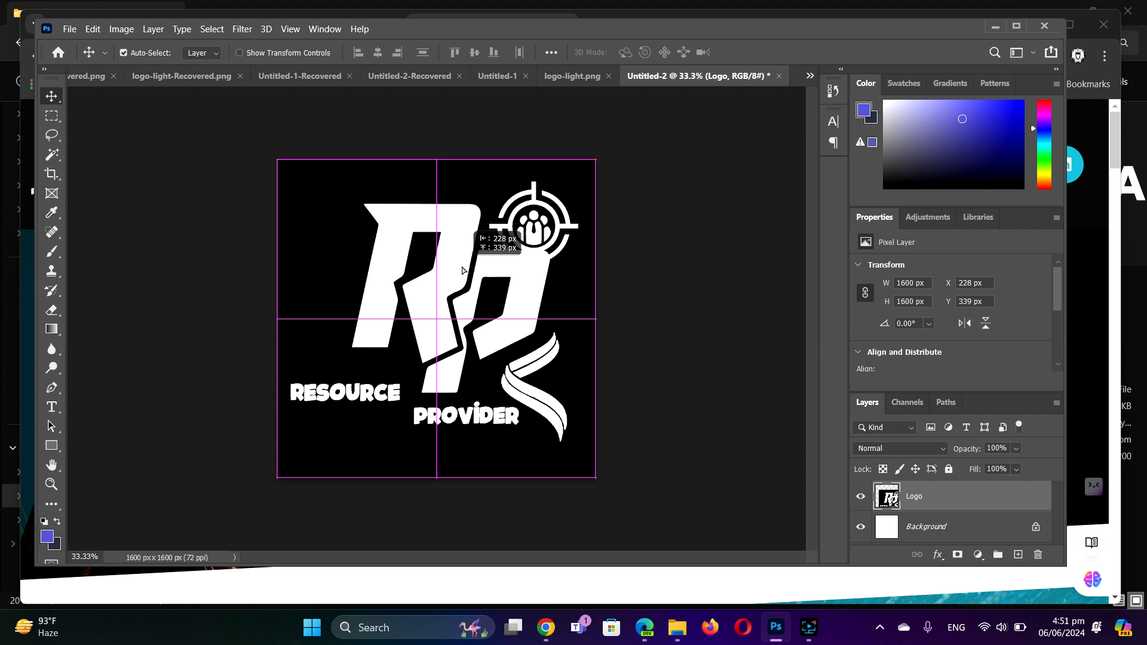
Try deleting the word RESOURCE inside a rectangular selection of about 598 × 202 px, undo the deletion and deselect
click(53, 117)
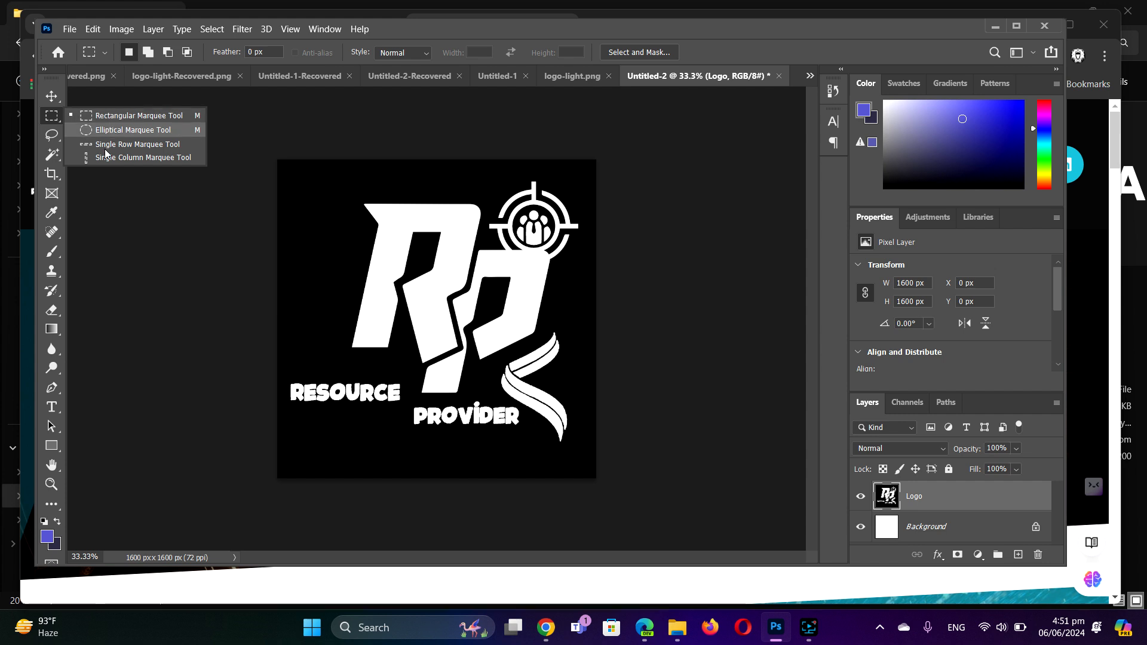
click(99, 116)
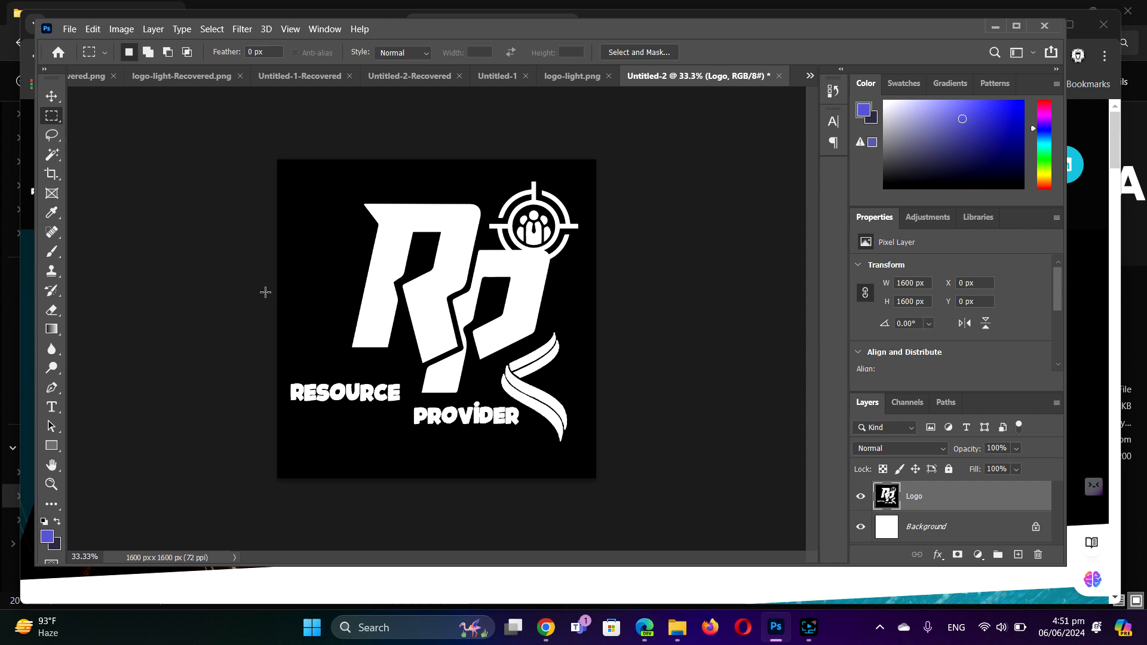
drag(286, 374, 405, 413)
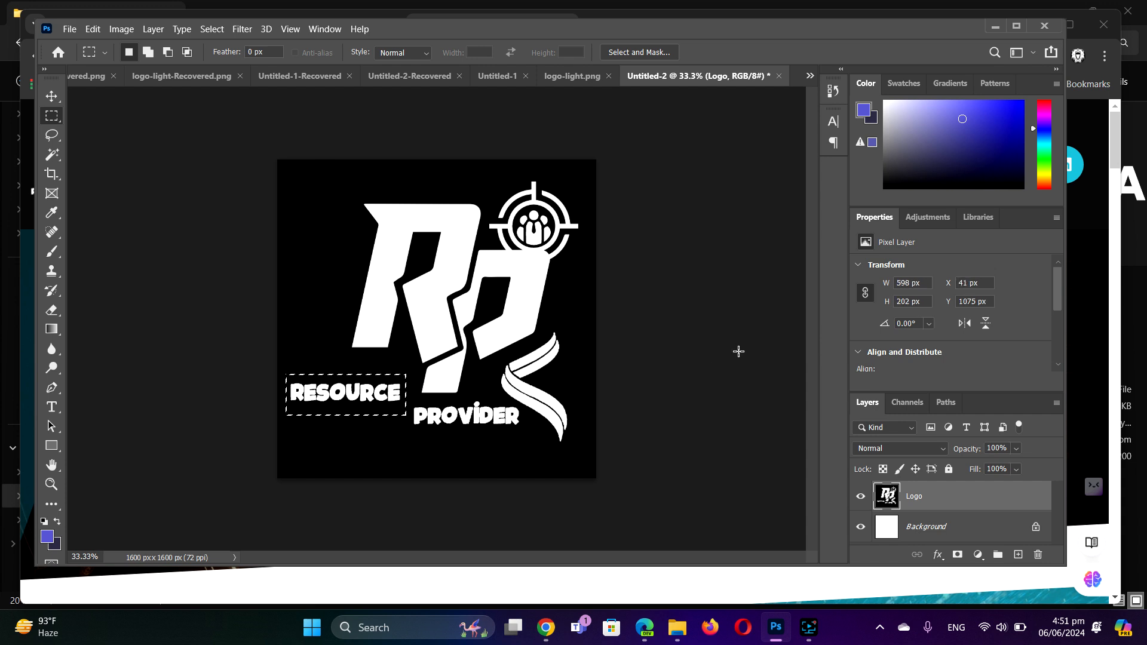
key(Delete)
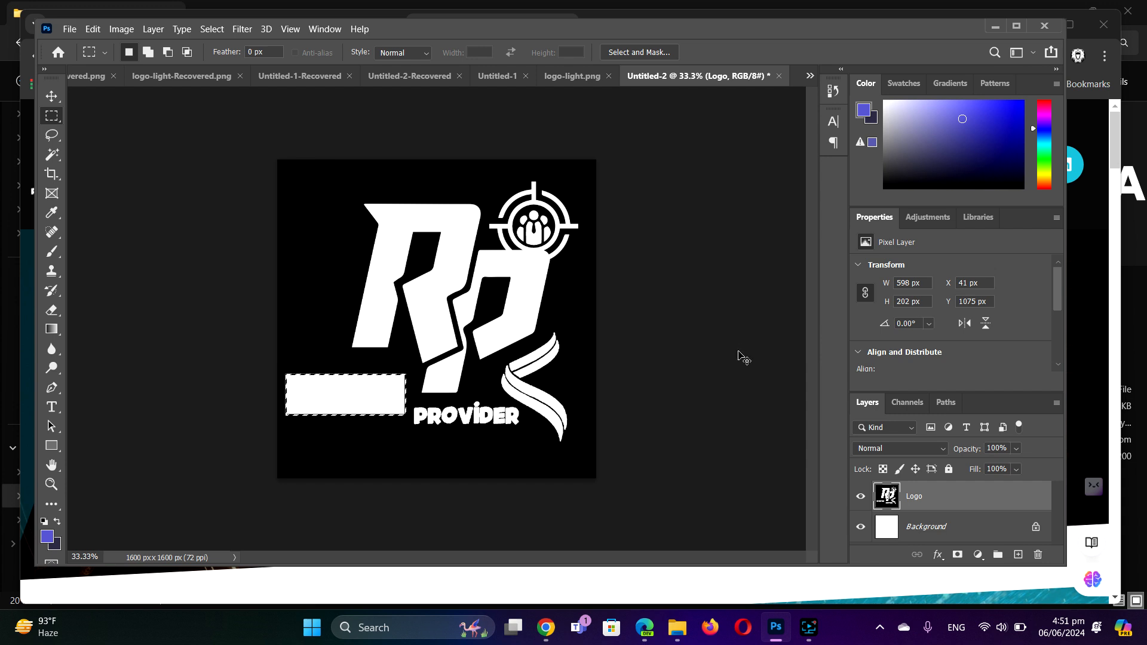
key(ctrl+z)
key(ctrl+d)
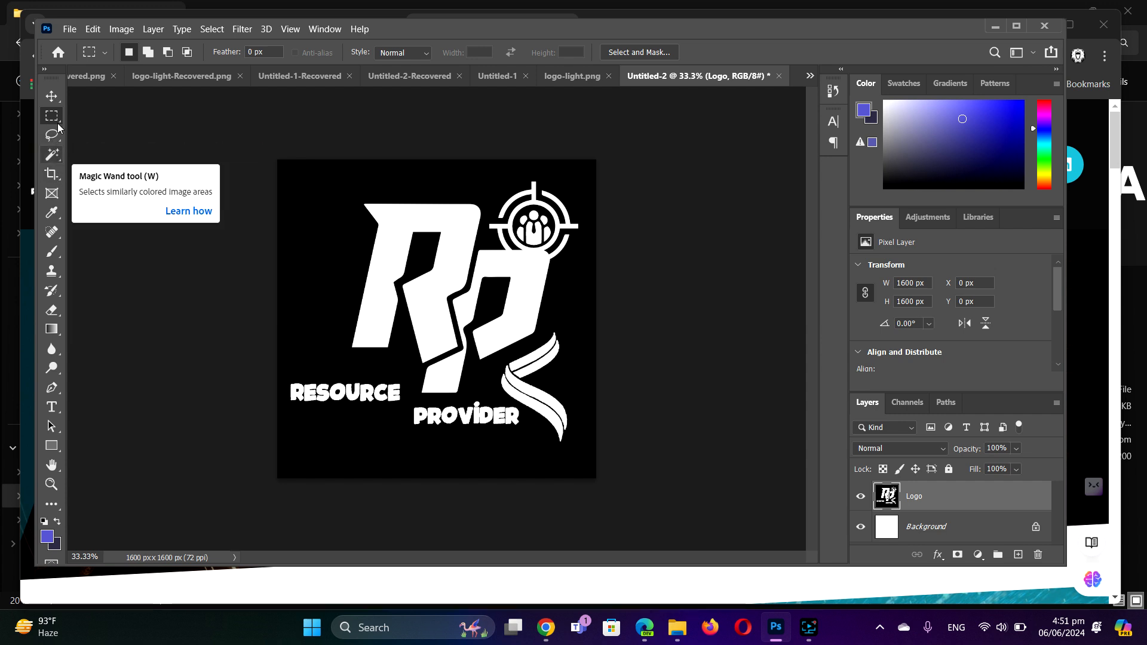
Select the large white letter R of the logo with the Magic Wand tool at tolerance 32
click(51, 154)
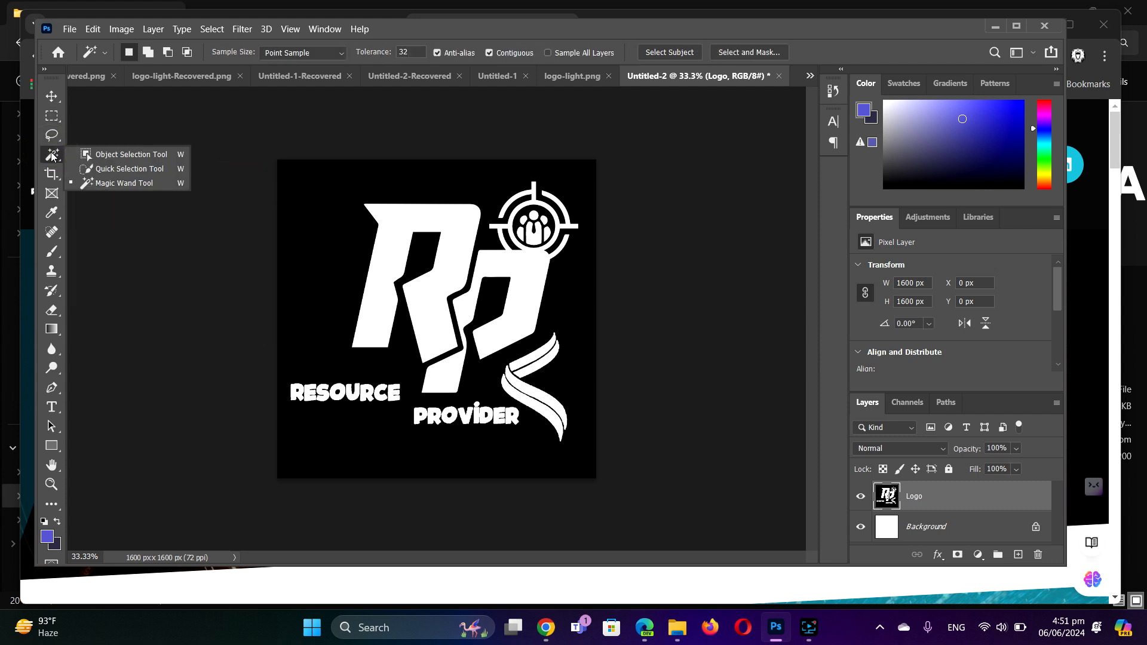
click(99, 156)
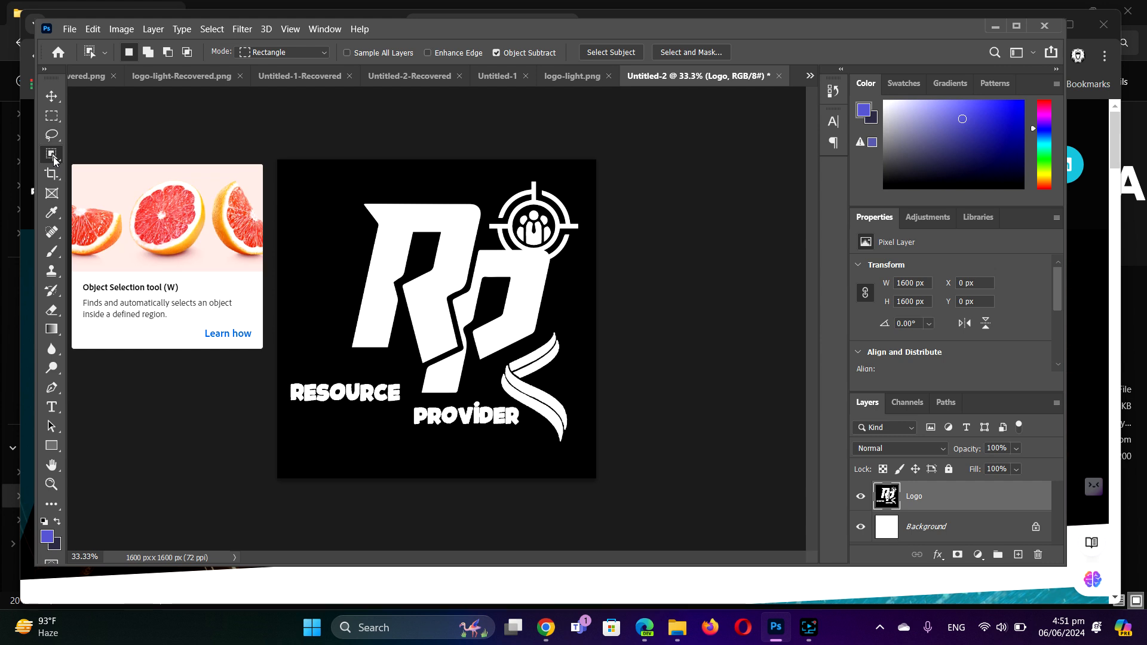
click(52, 156)
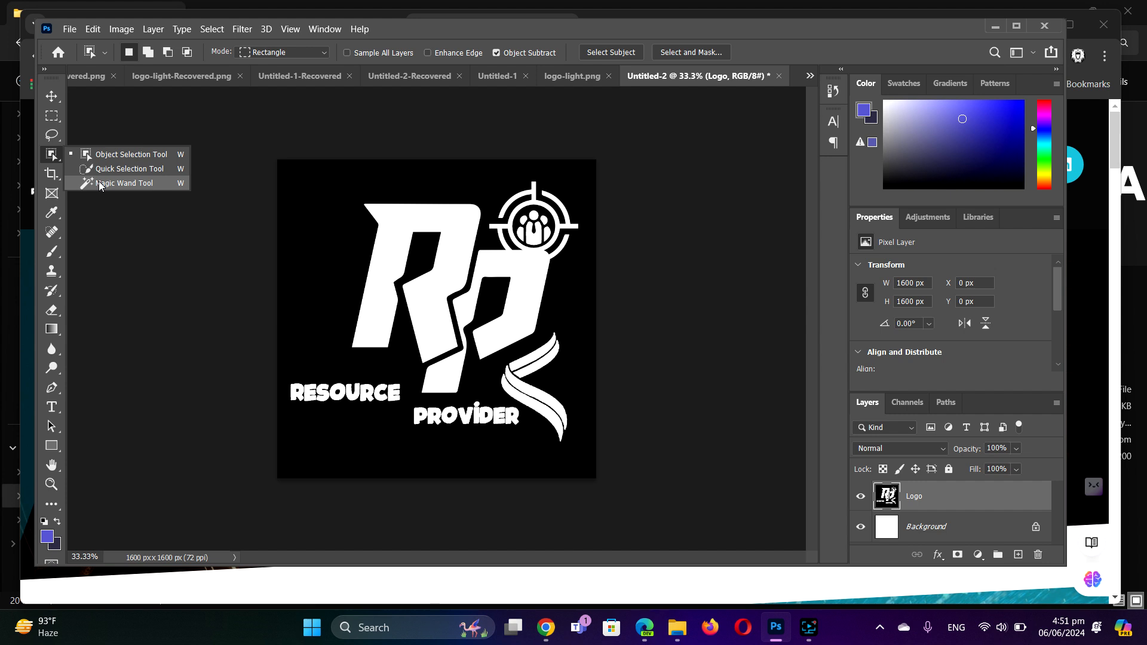
click(139, 182)
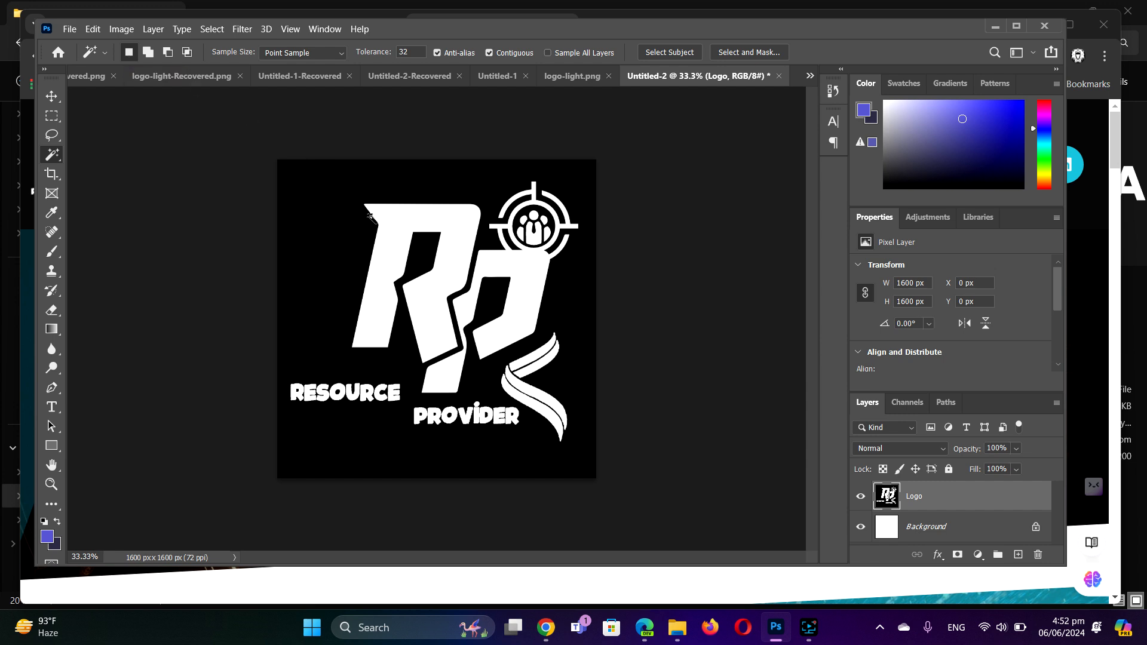
click(398, 227)
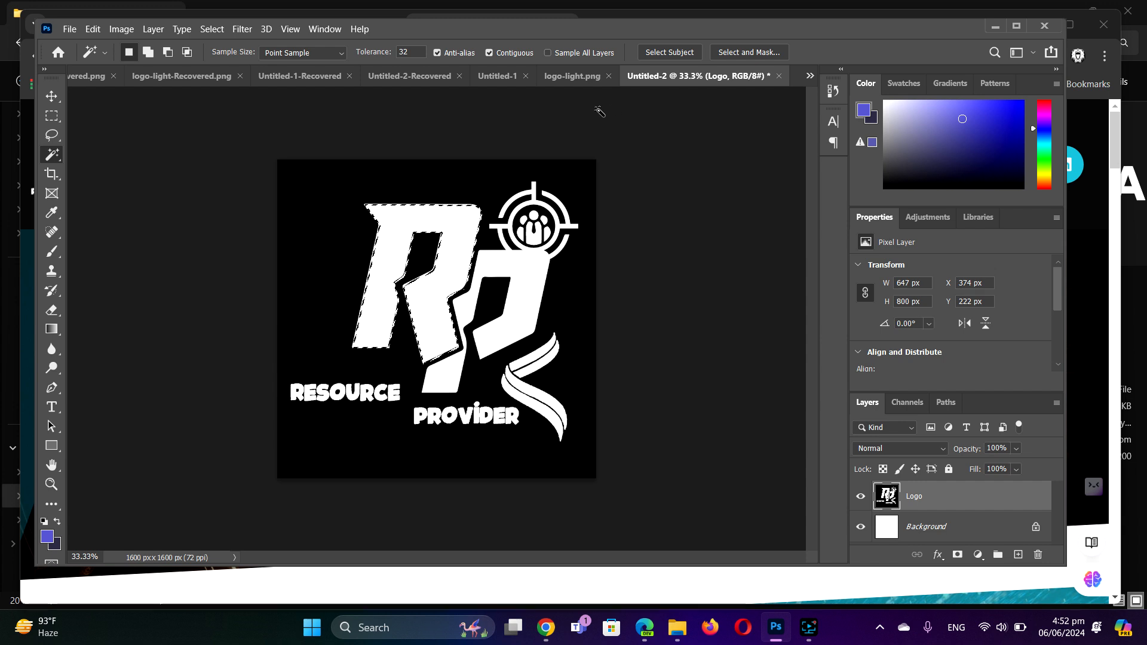
Try Magic Wand selections of the letter P and the lower ribbon, and reselect the letter R
click(525, 276)
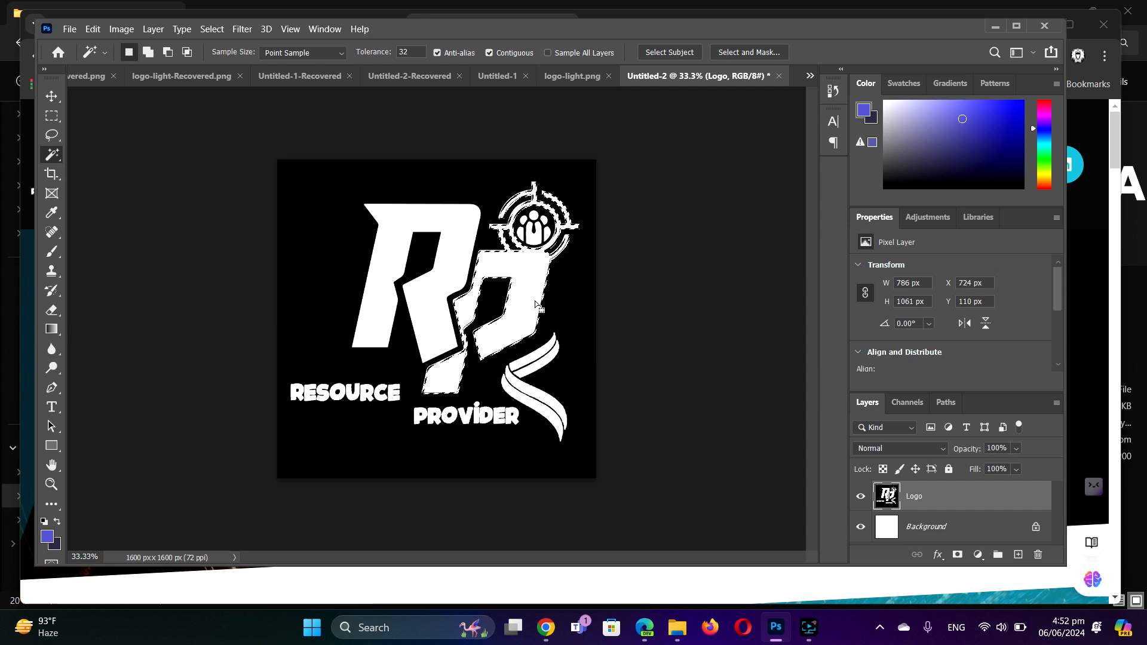
click(547, 399)
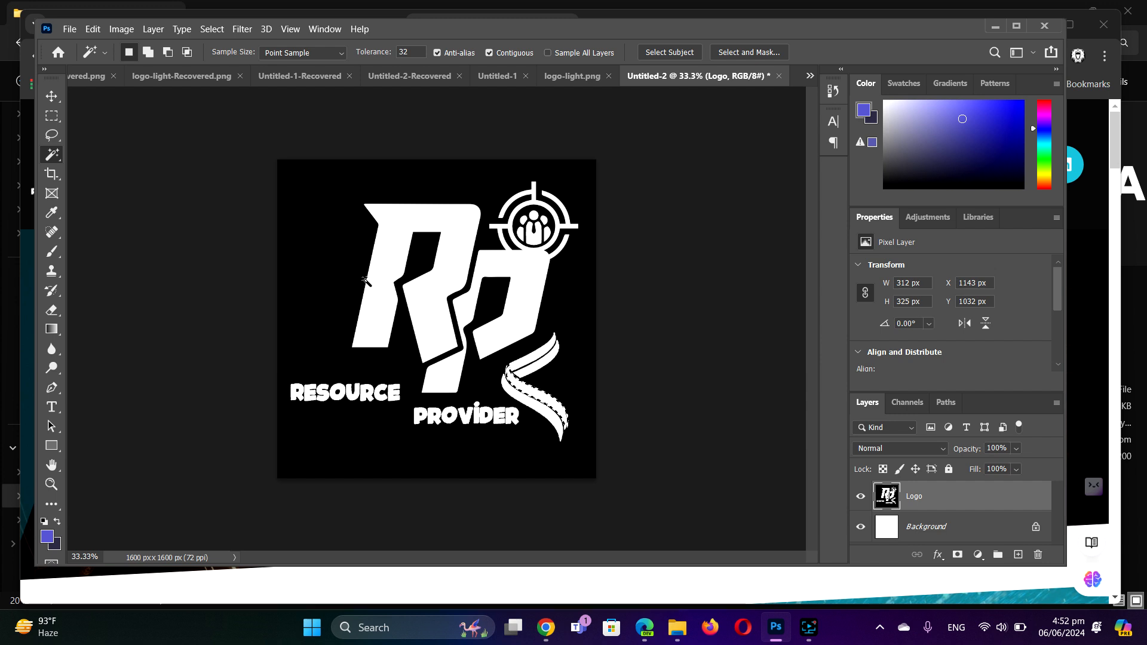
click(386, 234)
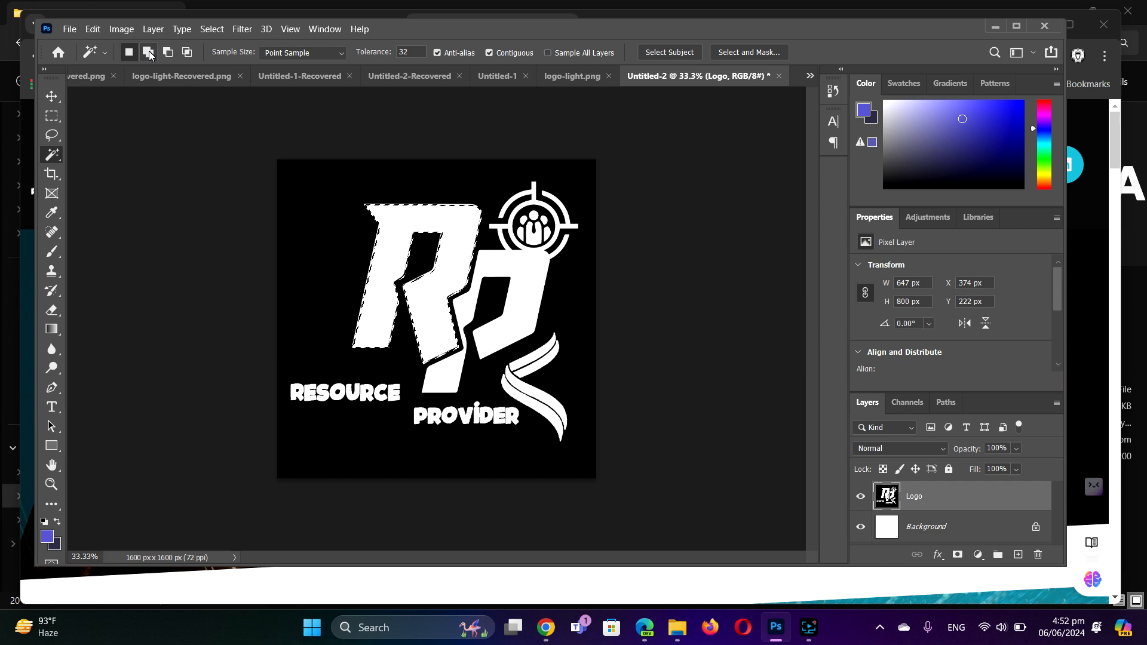
Switch the Magic Wand to add to the selection, and include the letter P with the target, the people icon and the ribbons
click(147, 53)
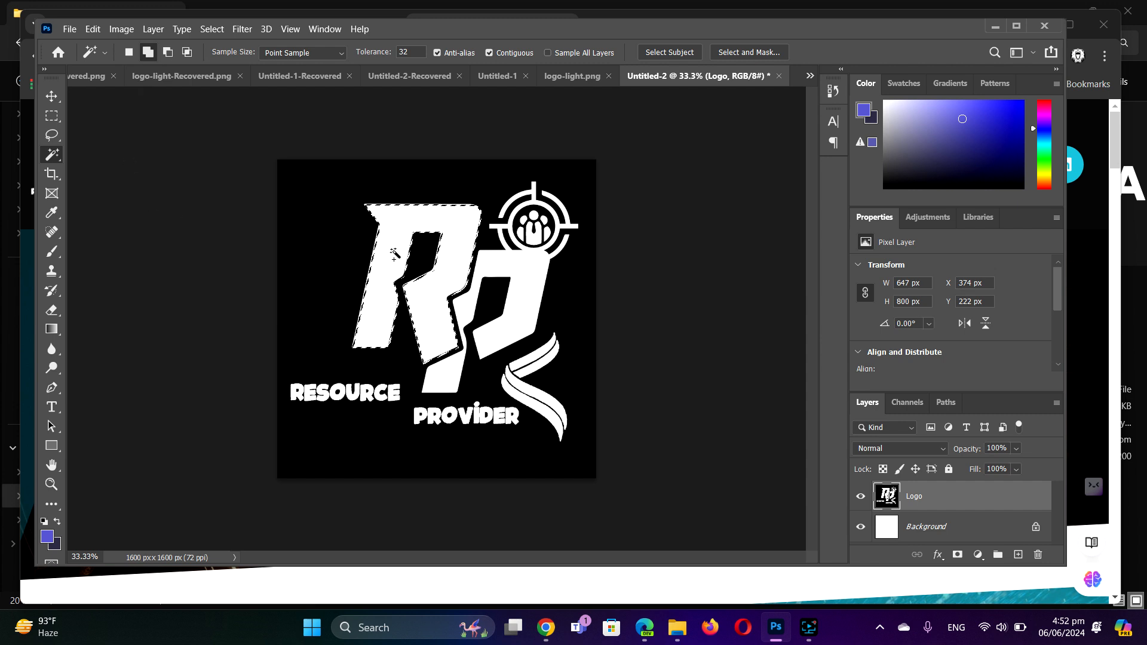
click(526, 270)
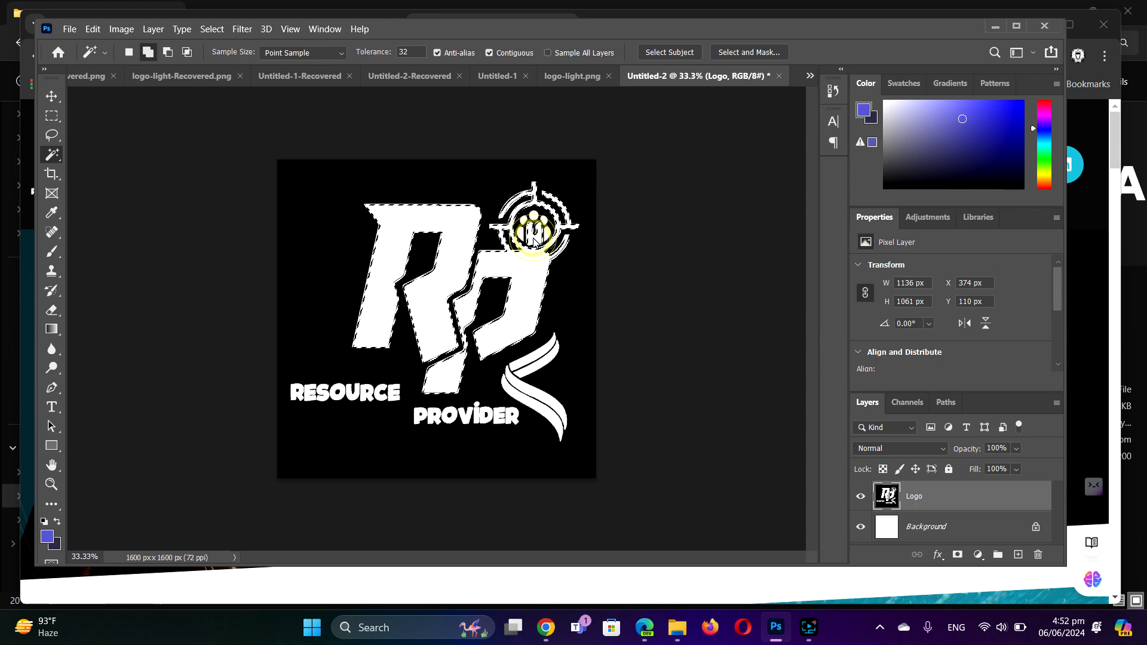
click(535, 219)
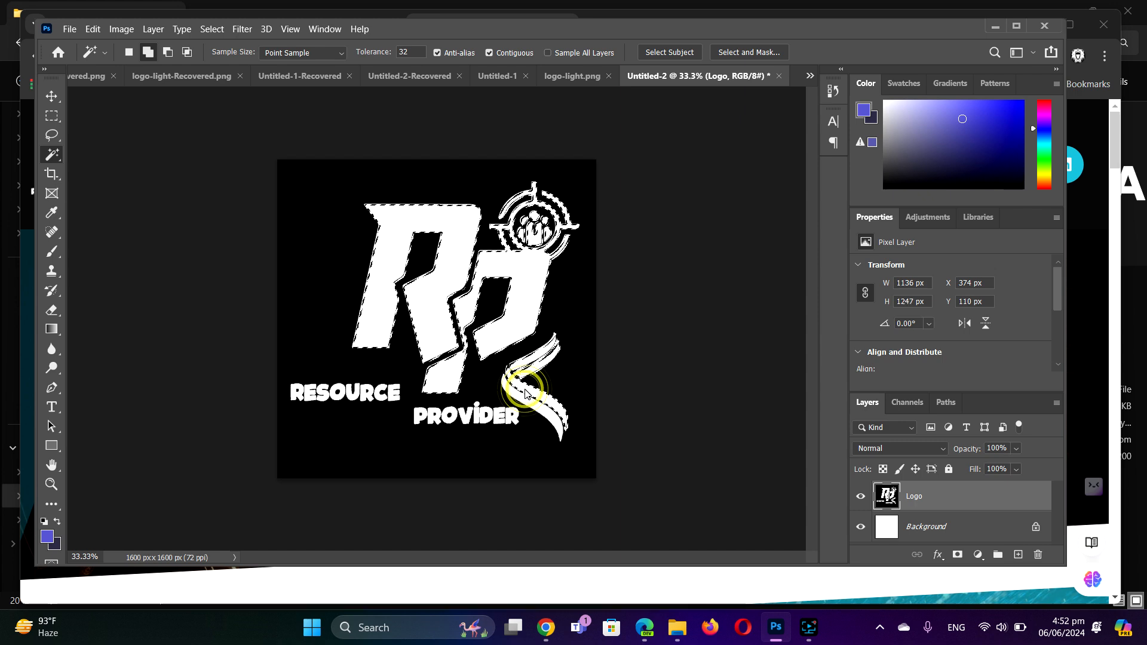
click(538, 411)
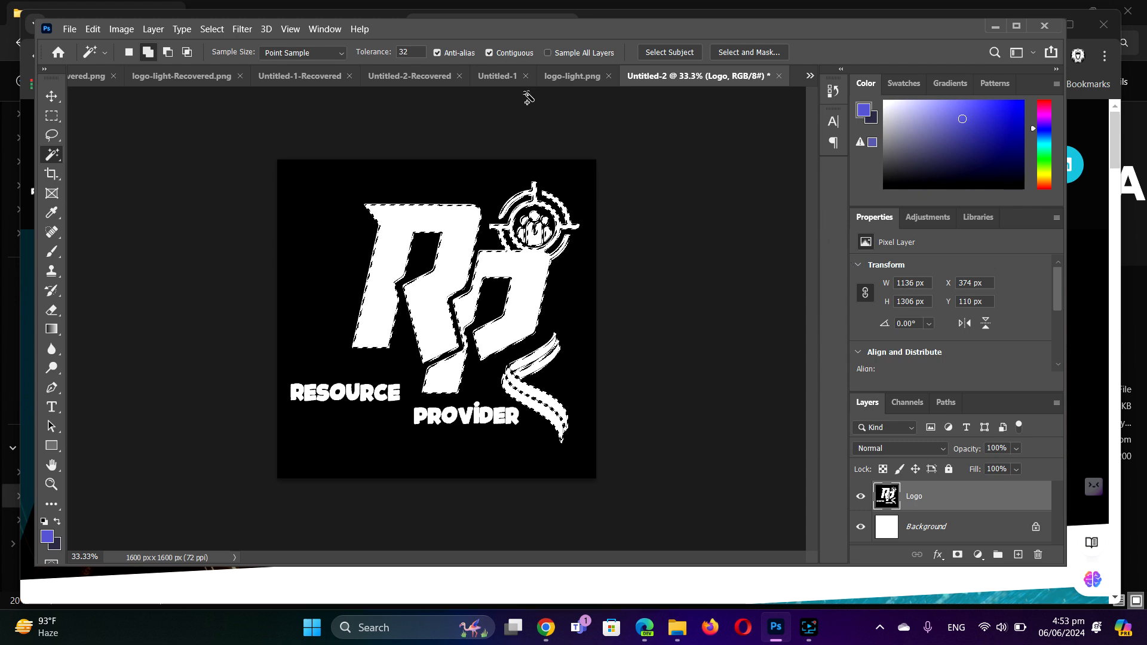
Copy the selected logo artwork into logo-light.png as a new layer named Logo
click(559, 76)
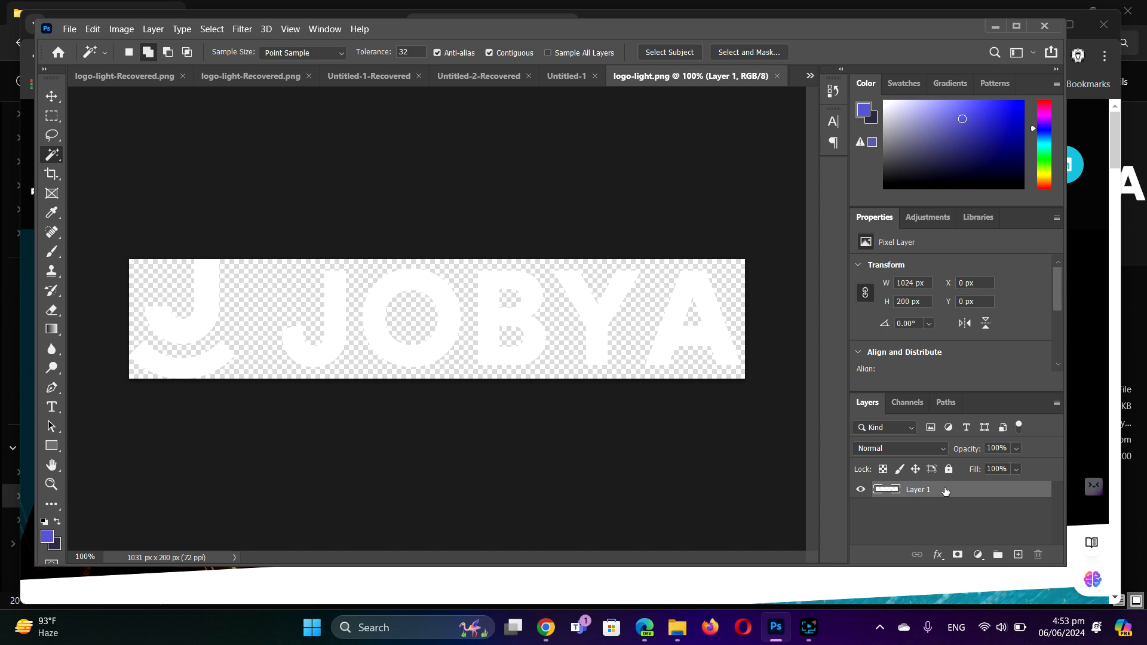
key(ctrl+v)
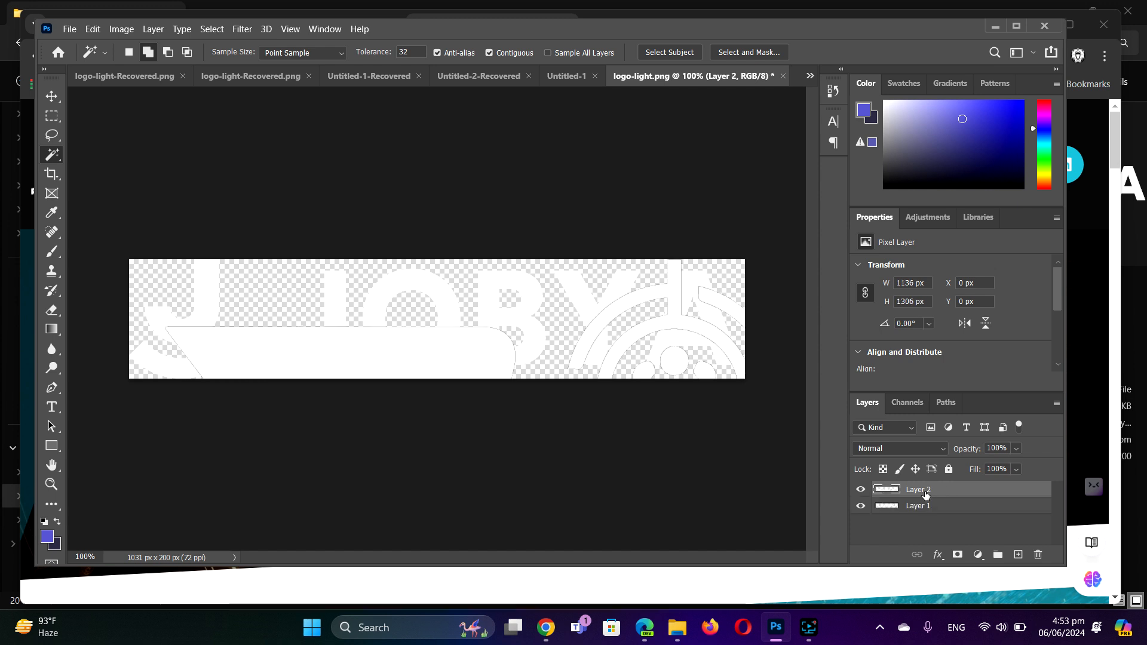
double_click(929, 489)
text(Logo)
key(Return)
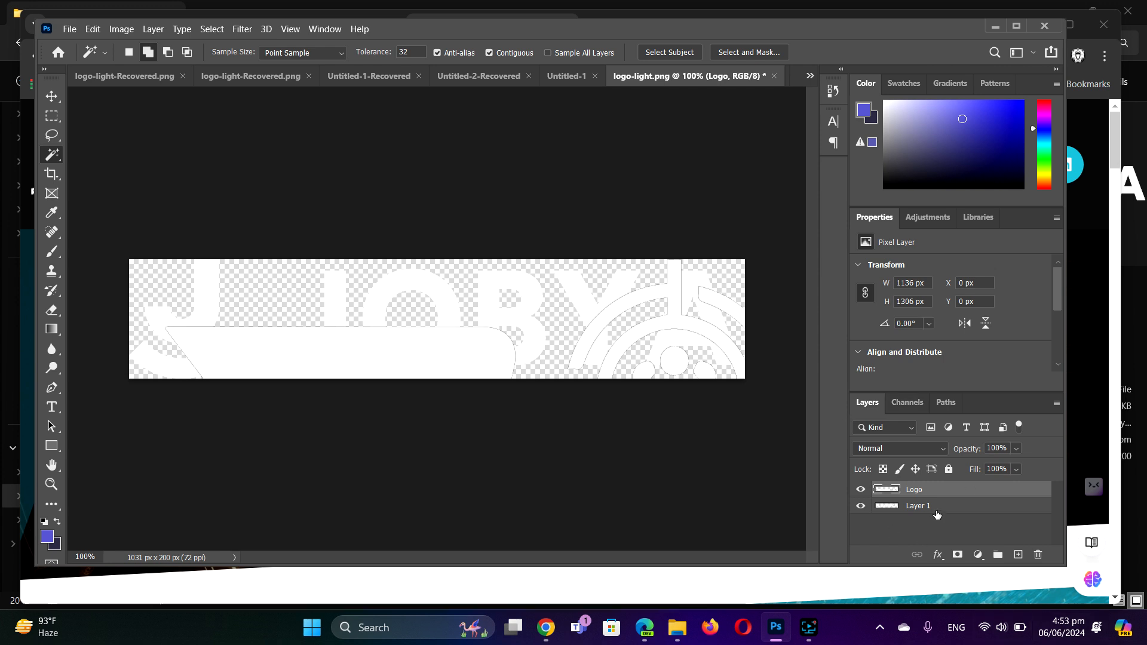
Hide Layer 1, scale the Logo layer proportionally to about 27.6 %, and move it over the left part of the canvas
click(860, 507)
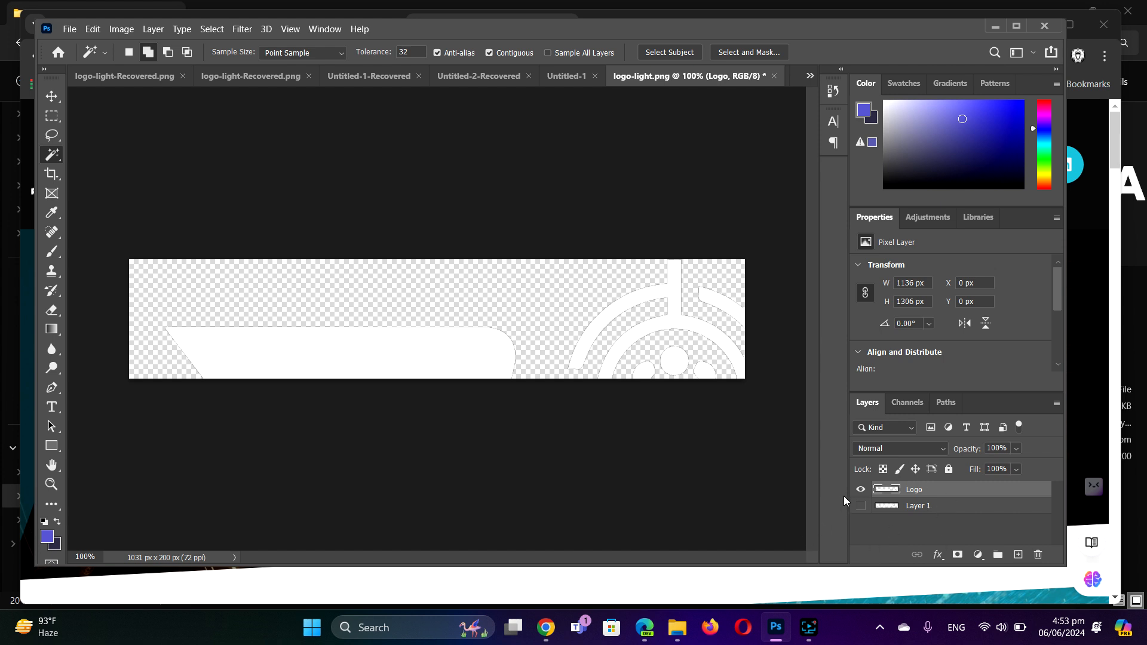
click(933, 490)
click(933, 492)
key(ctrl+t)
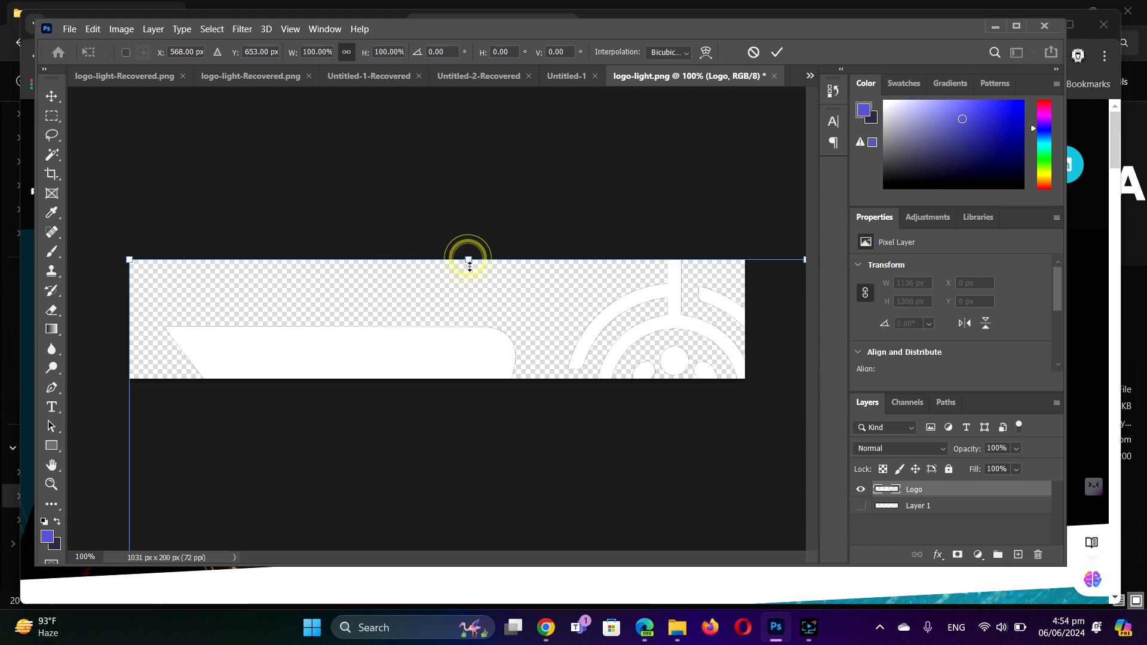
drag(467, 257, 529, 272)
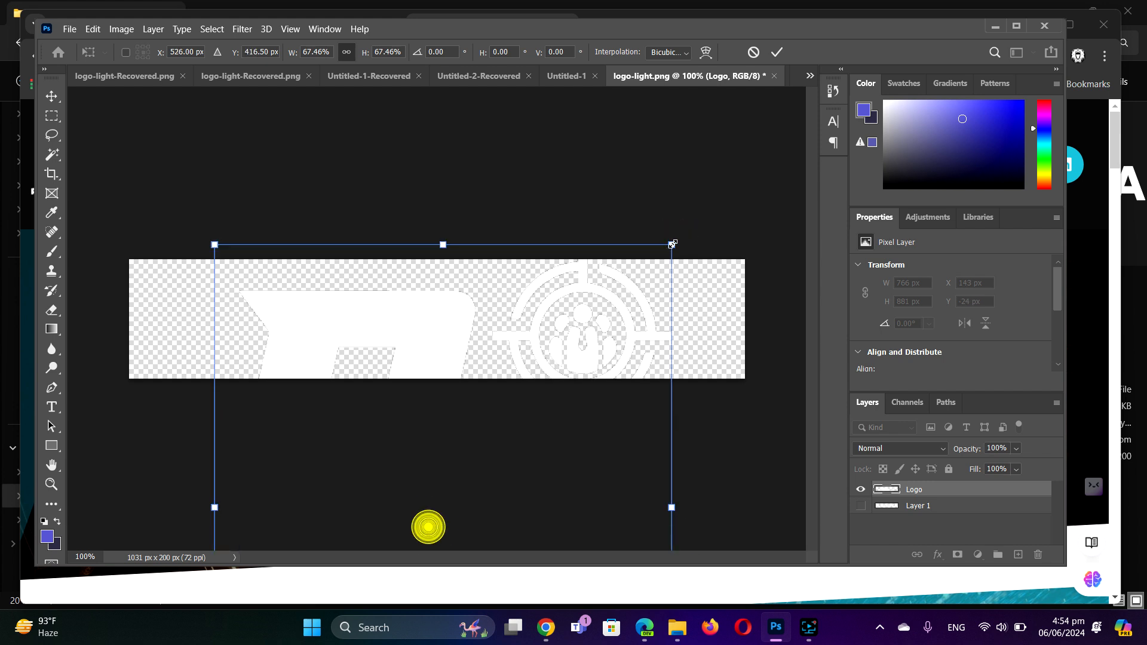
drag(671, 245, 468, 480)
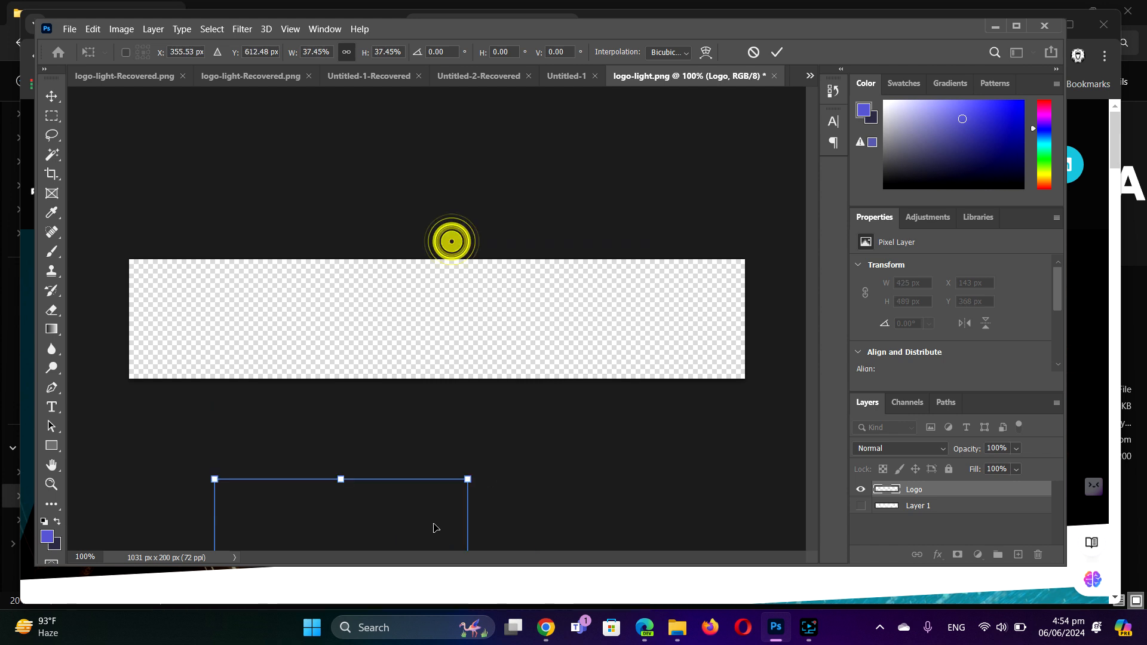
drag(435, 527, 415, 291)
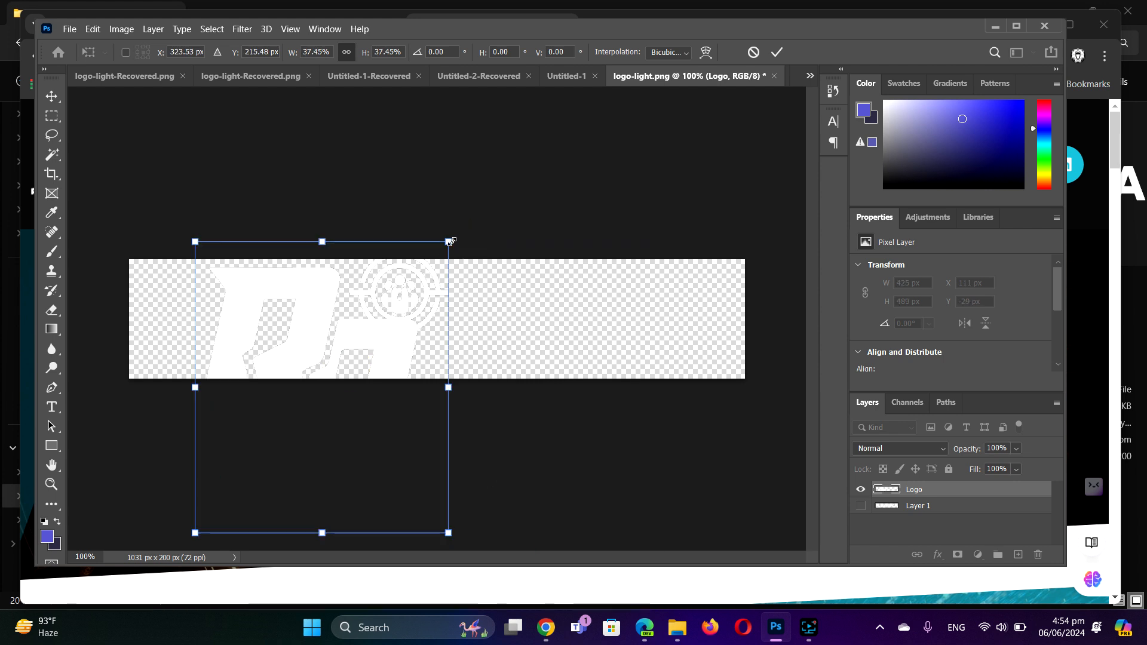
drag(448, 243, 382, 320)
drag(346, 369, 326, 286)
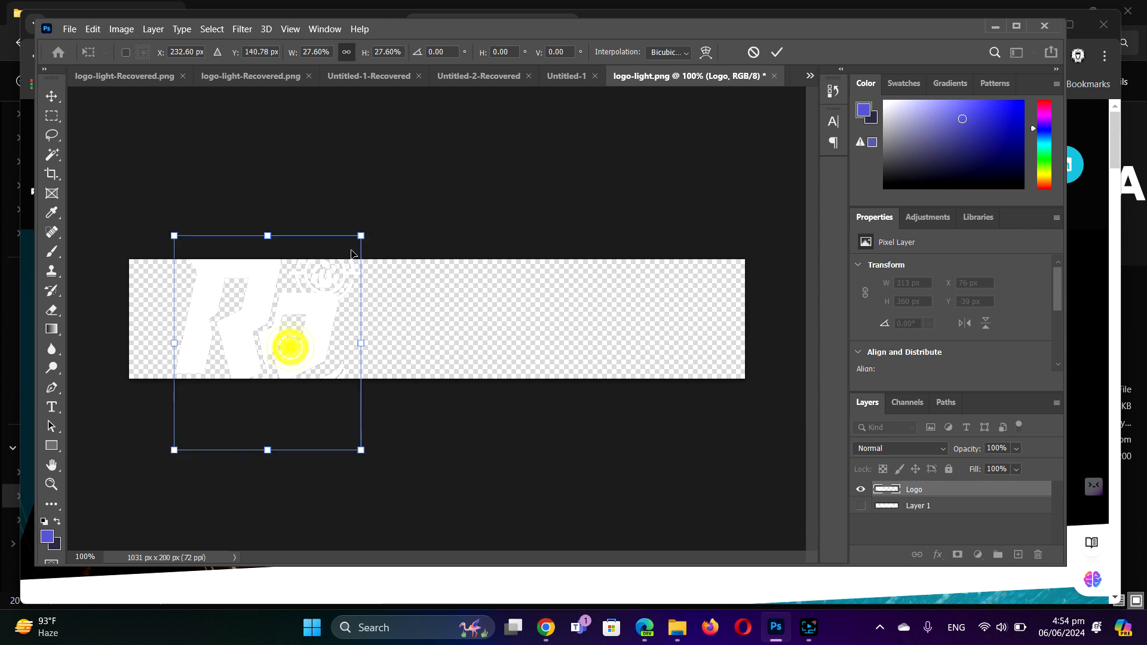
Shrink the Logo layer further to about 174 × 200 px, place it at X 30 px, Y 0 px, and apply the transform
drag(361, 236, 325, 283)
drag(293, 359, 286, 311)
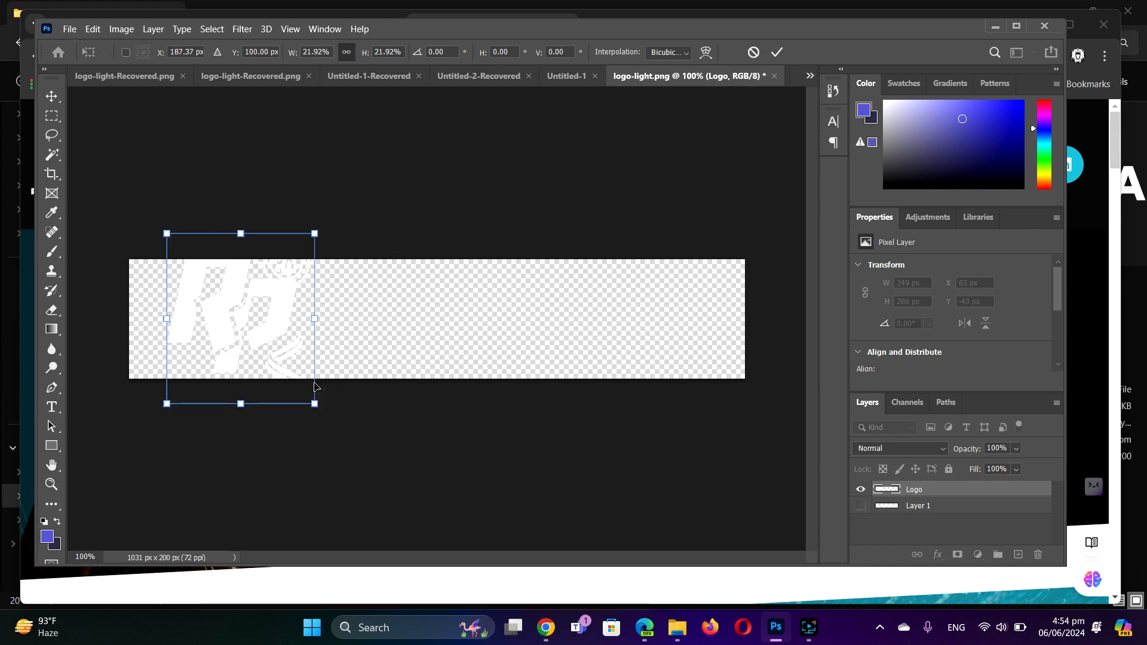
drag(312, 405, 288, 378)
drag(261, 307, 261, 315)
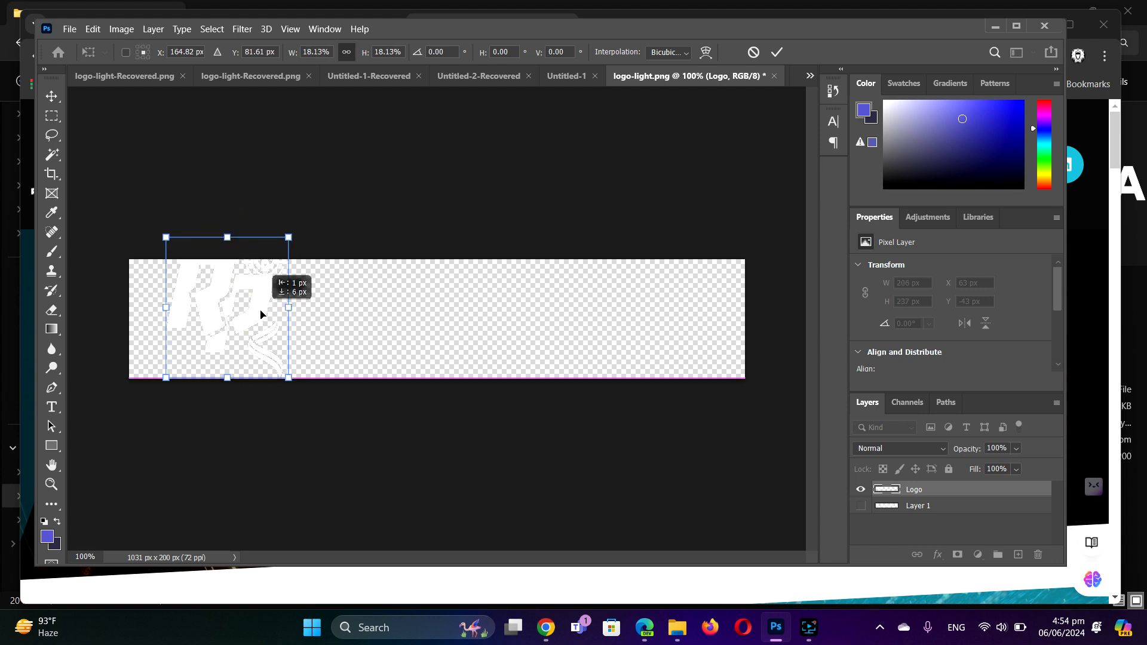
drag(227, 237, 229, 261)
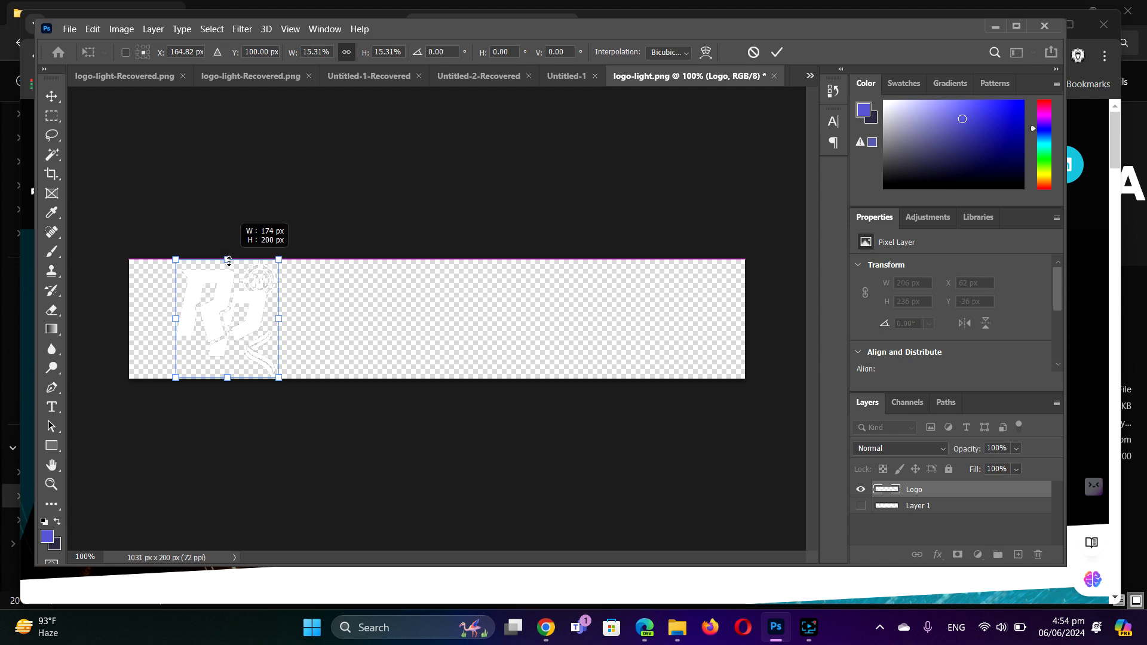
drag(251, 332, 205, 332)
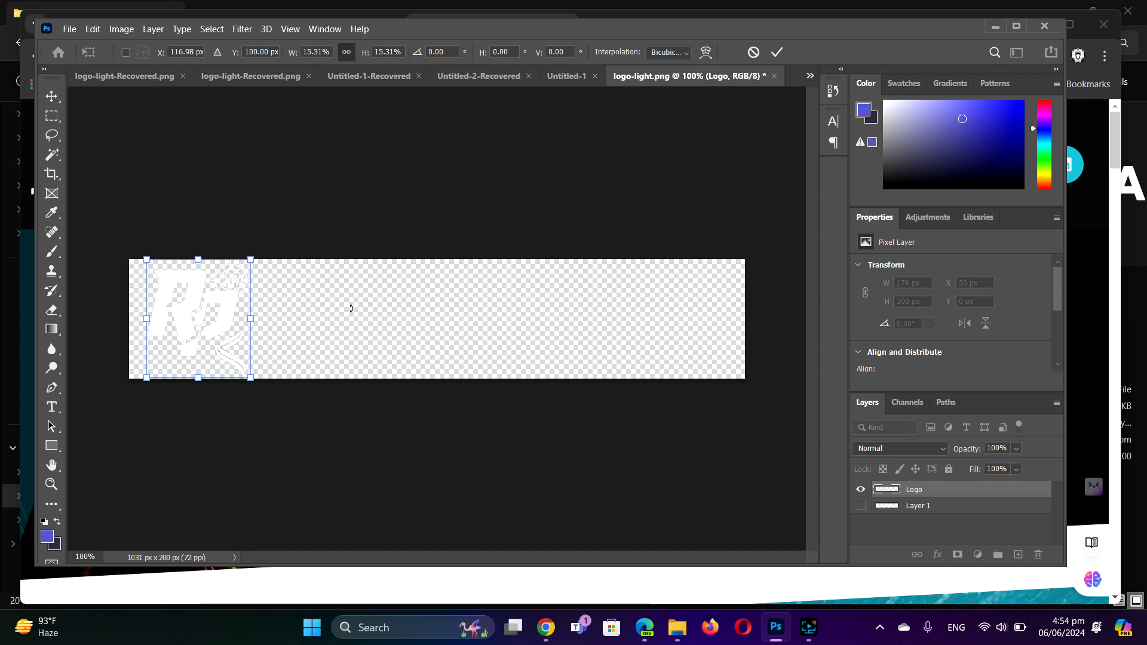
key(Return)
key(w)
Show Layer 1 with the JOBYA lettering again and make it the active layer
click(860, 506)
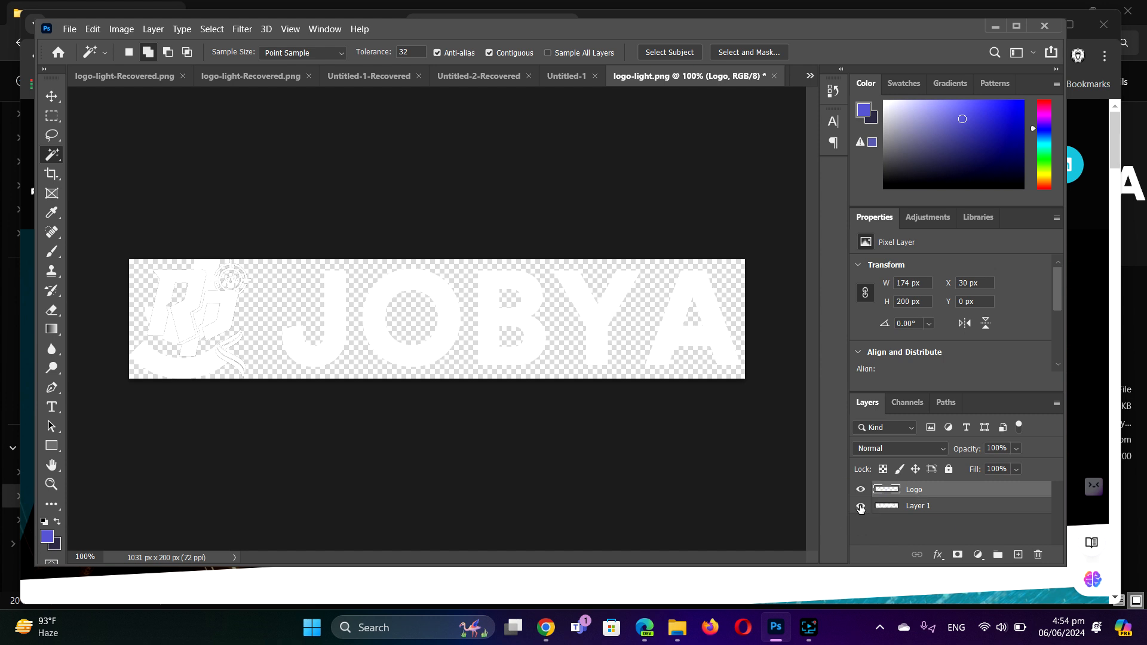
ctrl+click(949, 506)
click(949, 506)
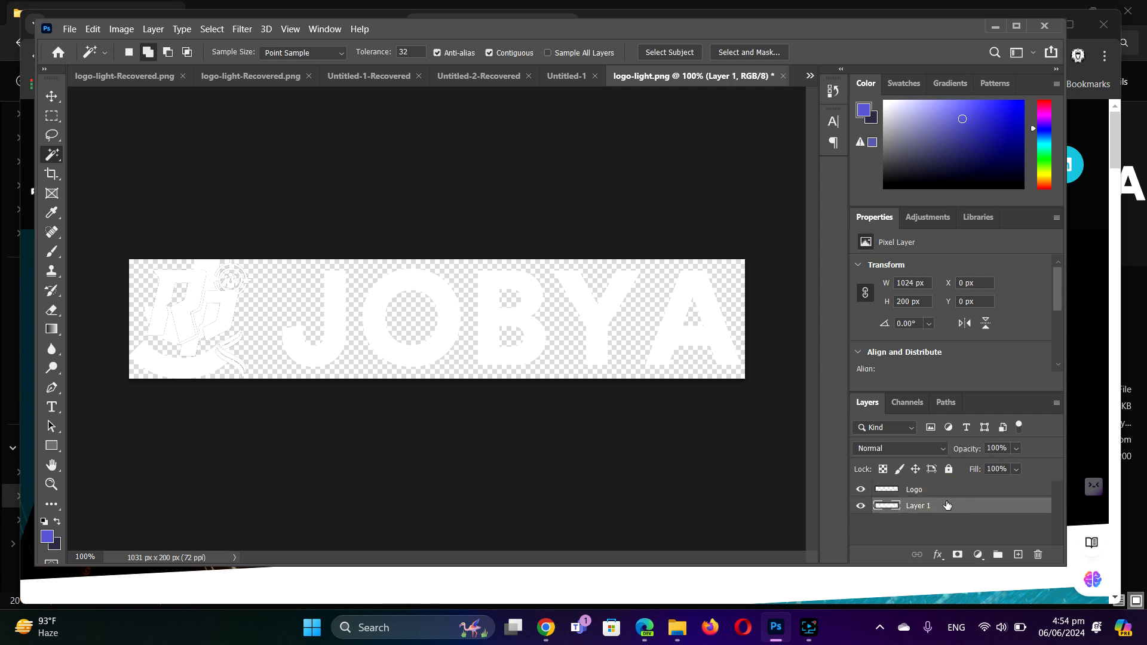
click(946, 505)
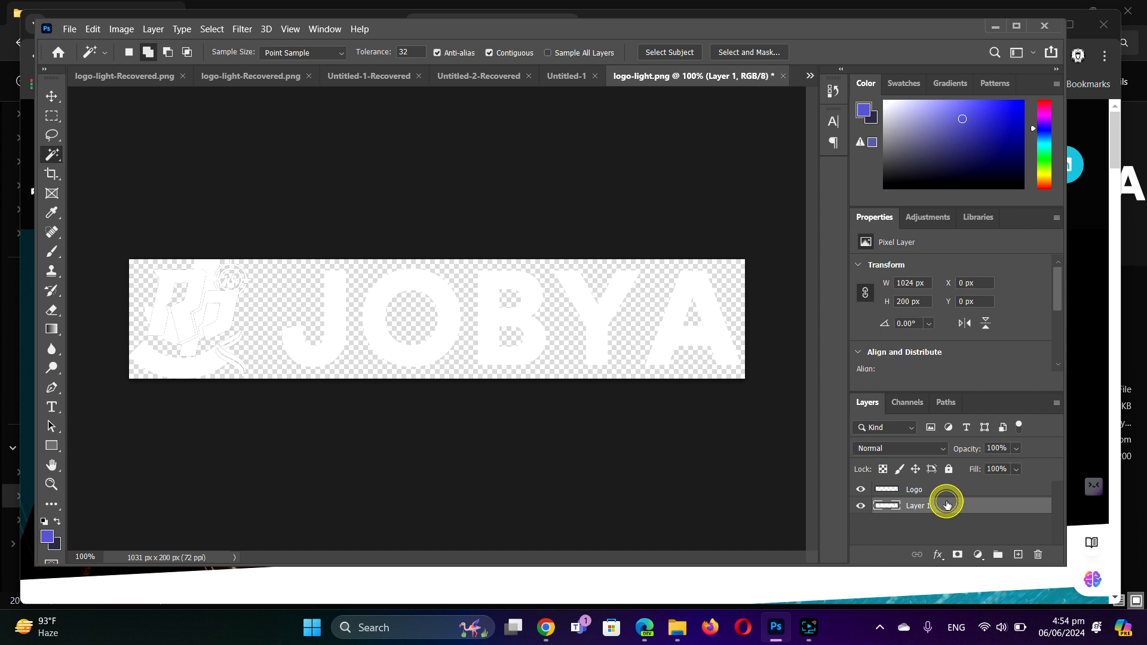
Set the foreground color to a dark saturated green in the Color Picker
click(48, 540)
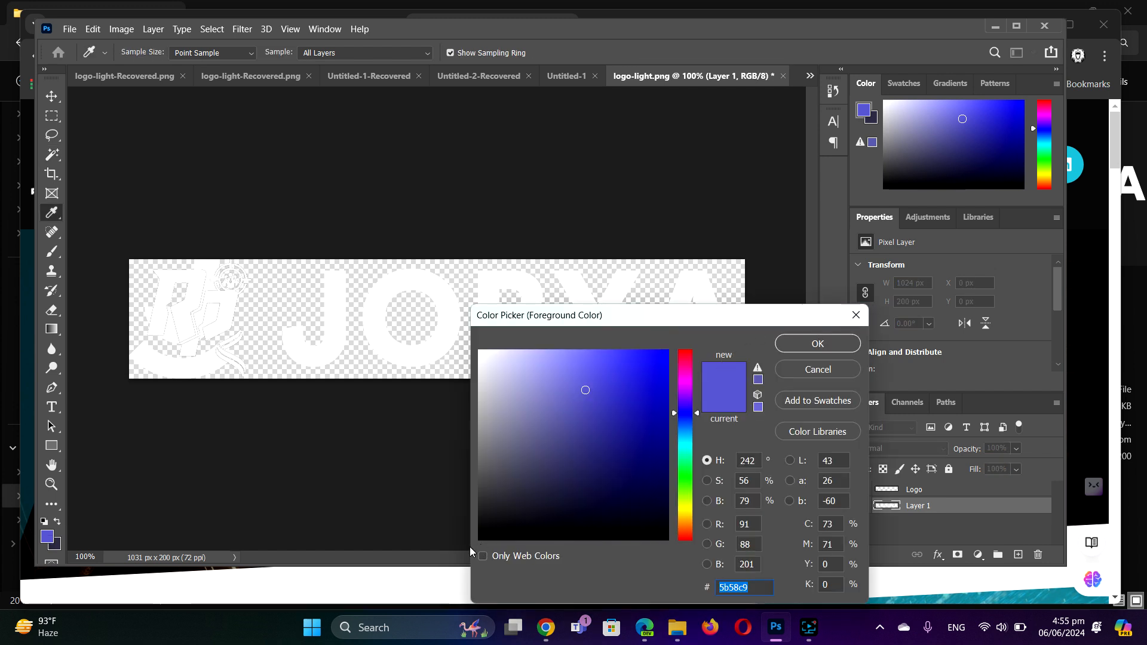
key(Escape)
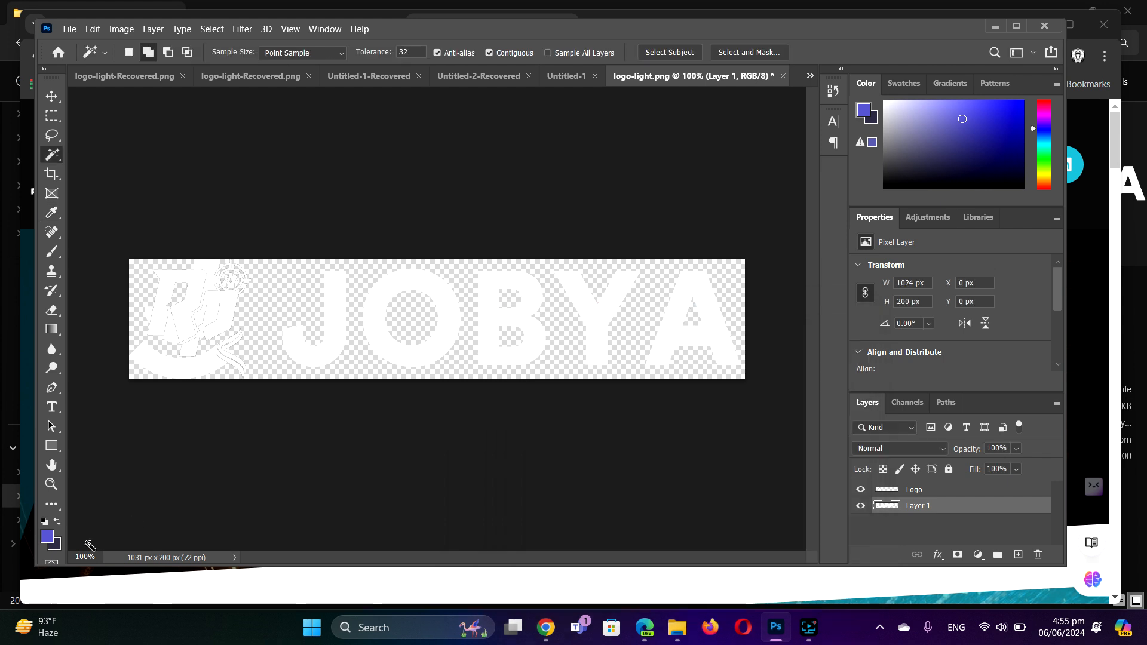
click(47, 536)
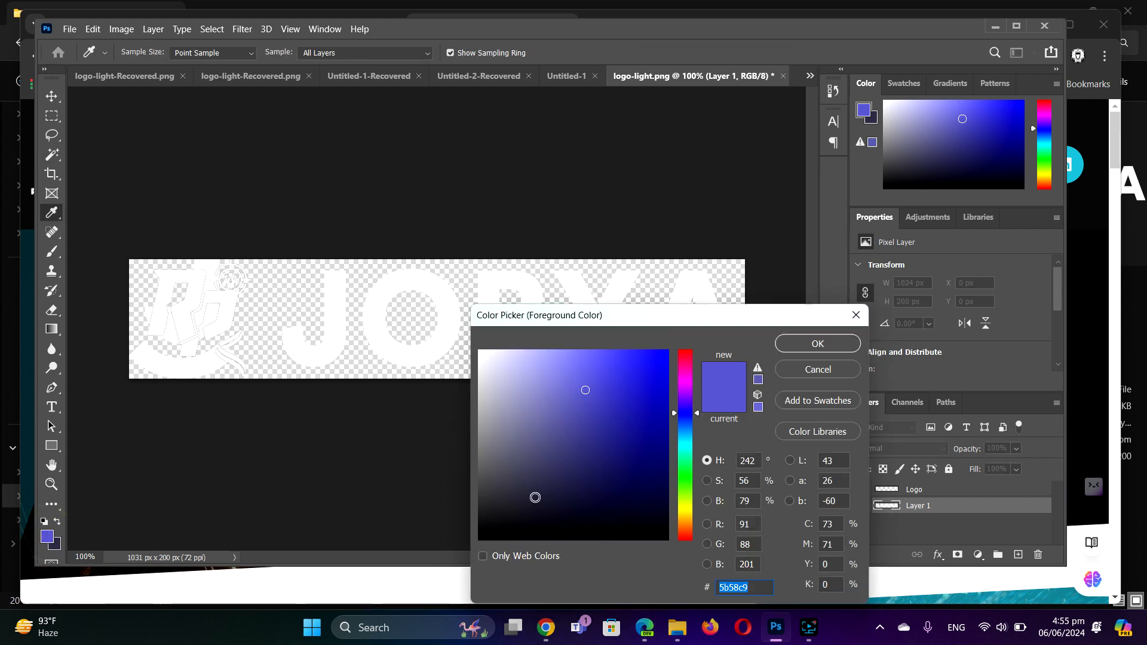
click(686, 489)
click(658, 446)
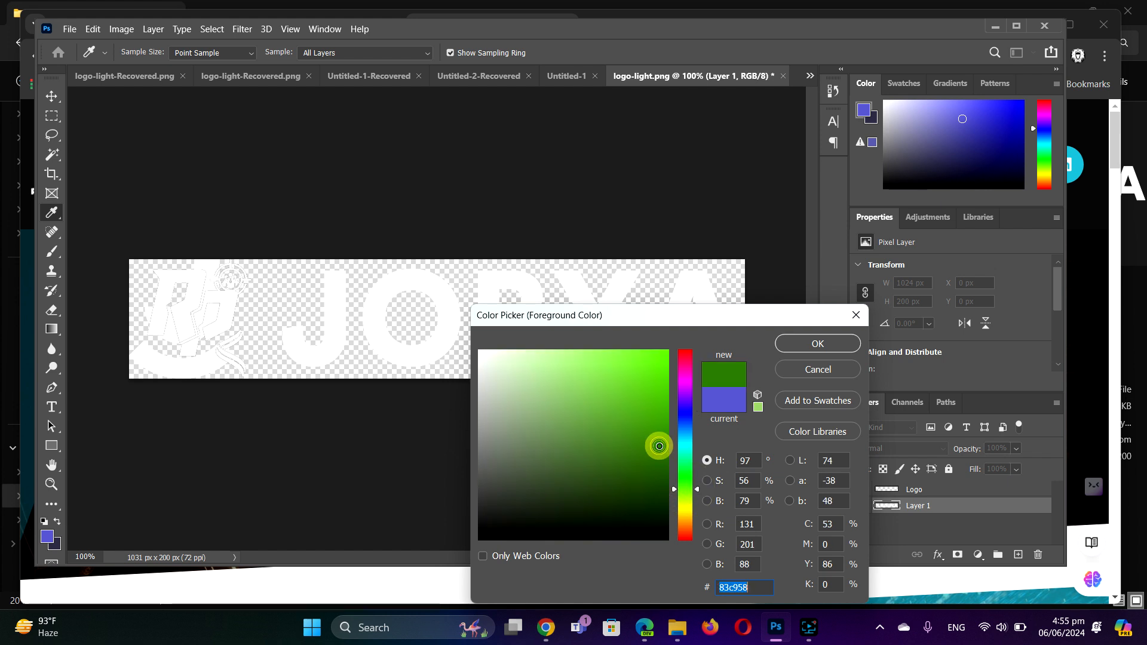
click(801, 347)
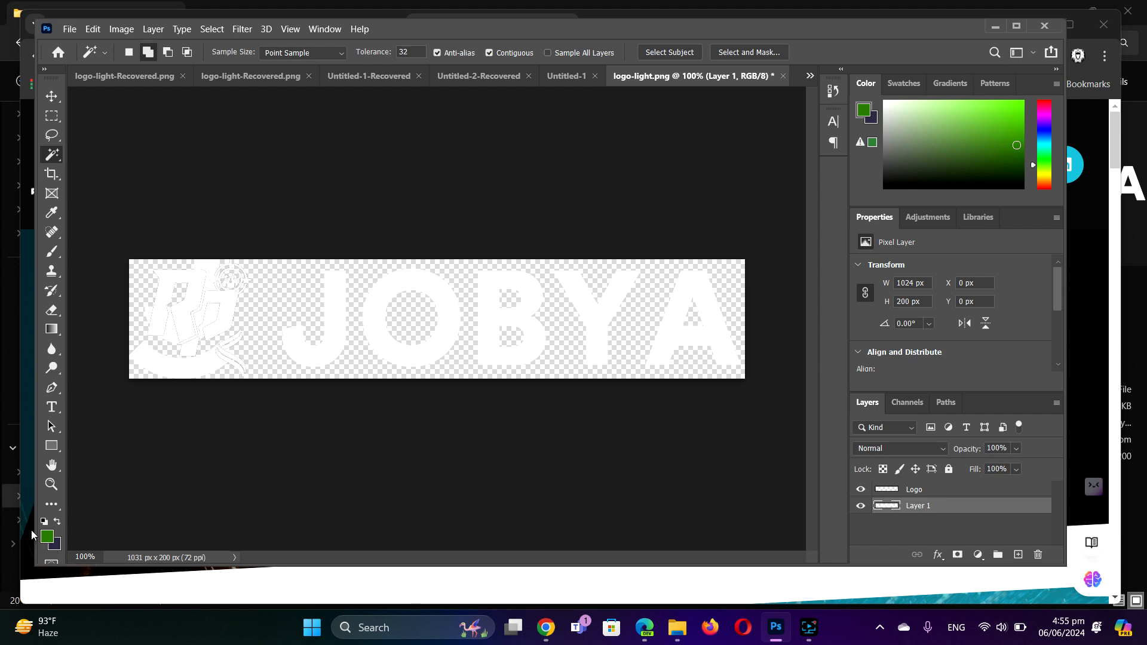
Fill Layer 1 with the green foreground color, and refill it with the dark indigo background color
click(949, 508)
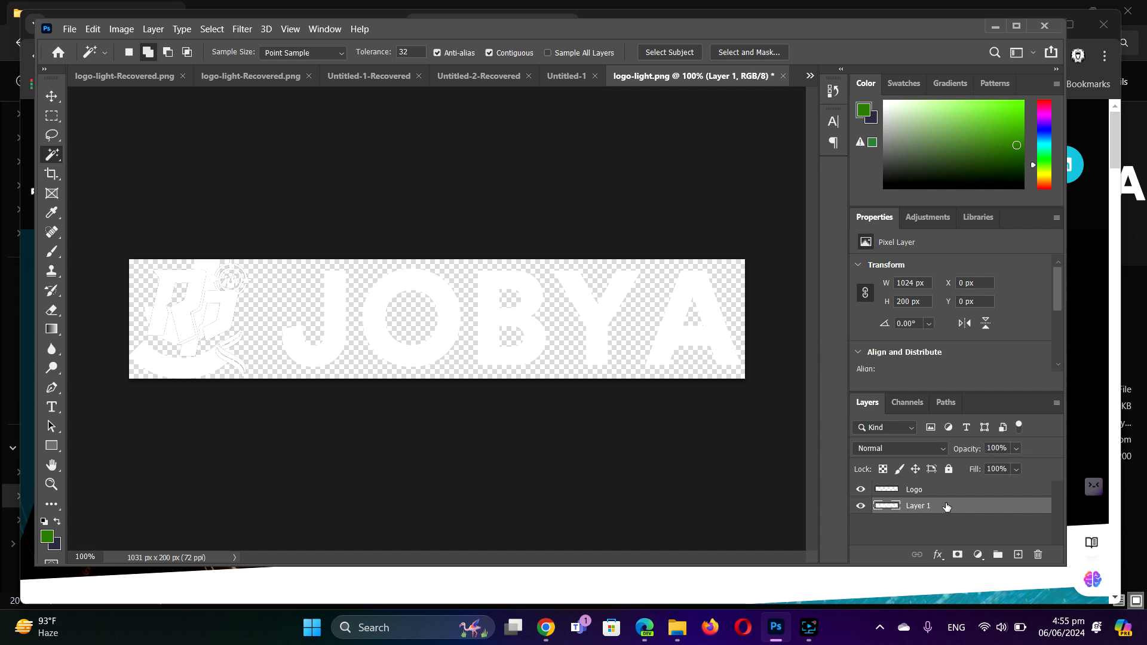
key(alt+BackSpace)
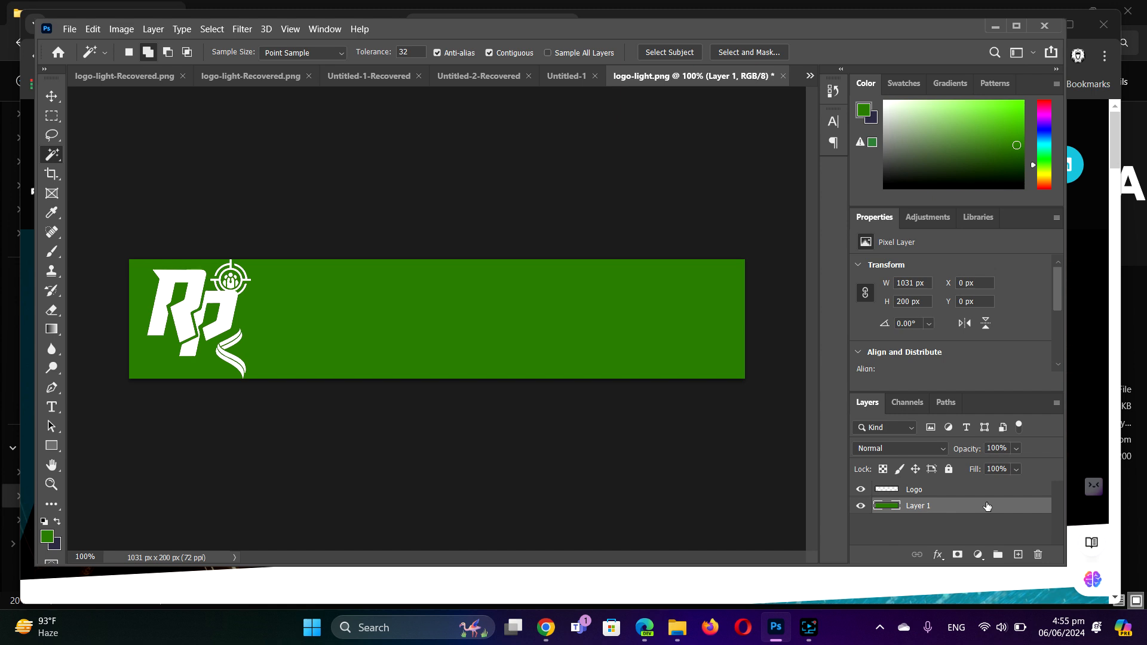
key(ctrl+BackSpace)
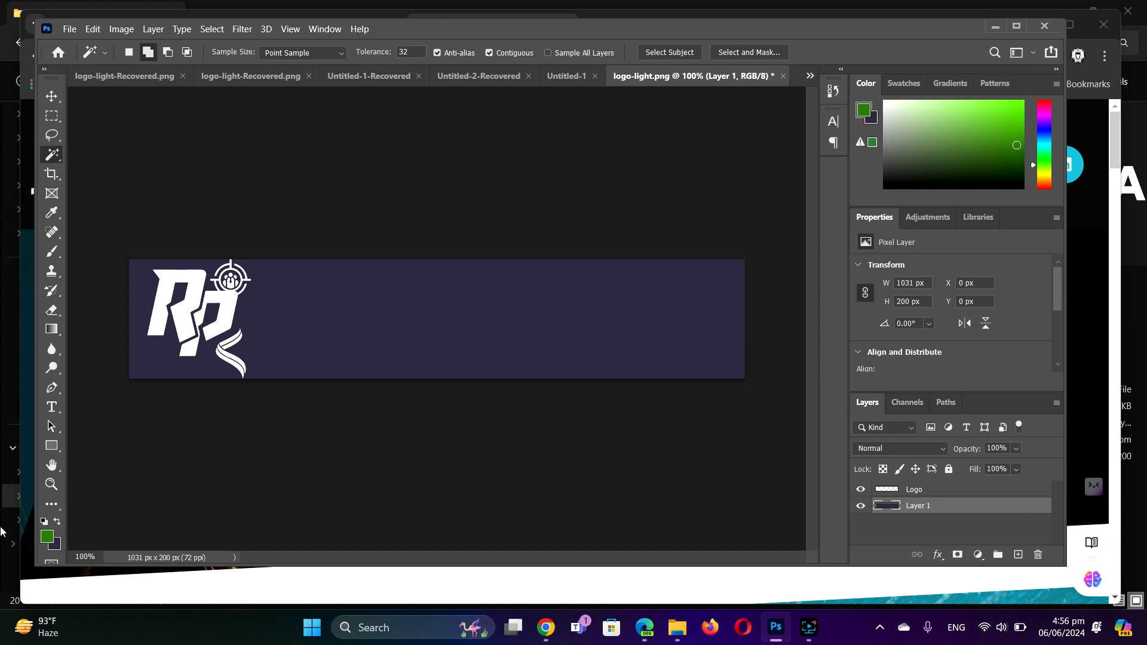
Scale the Logo layer down to 95% of its current size with Free Transform, keeping its proportions
click(926, 489)
click(943, 505)
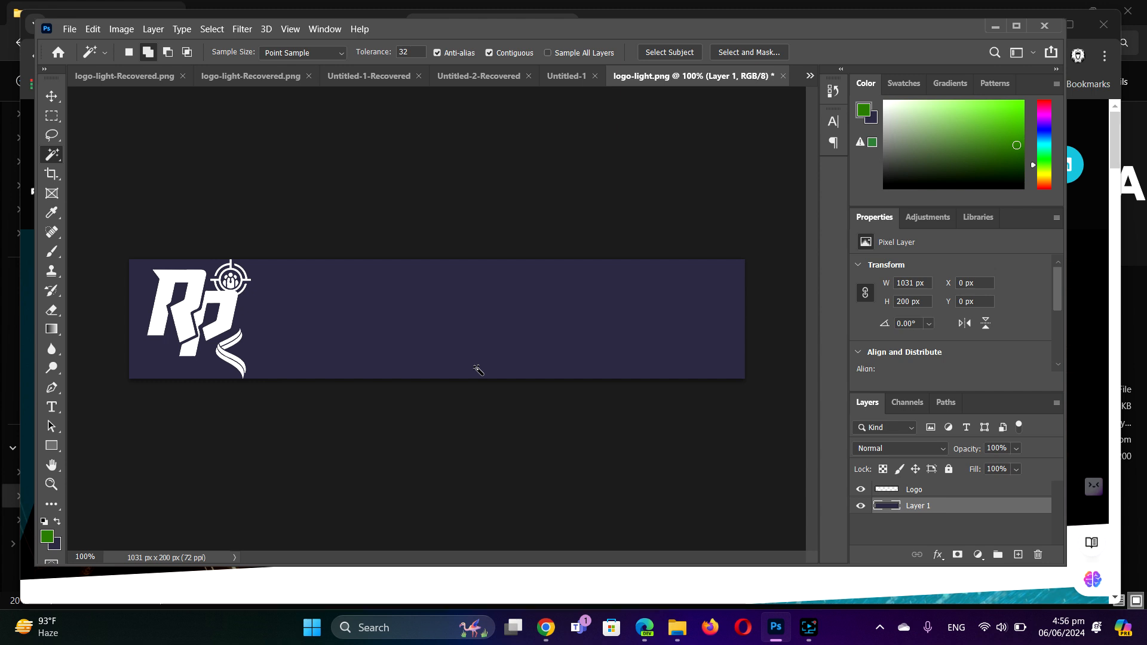
click(936, 494)
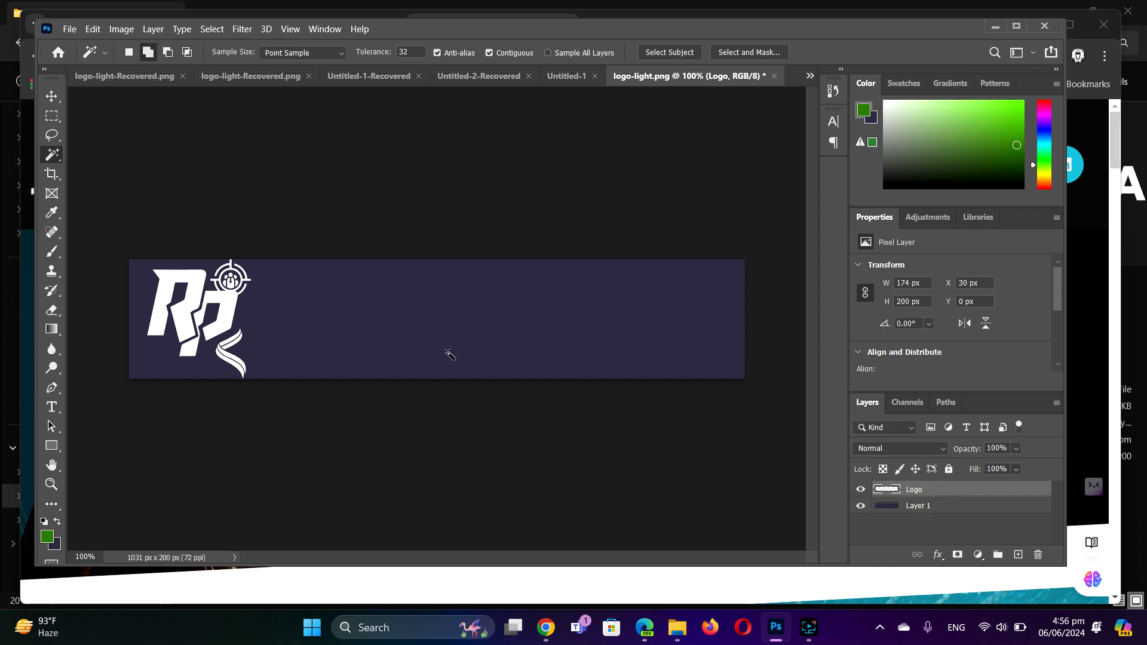
key(ctrl+t)
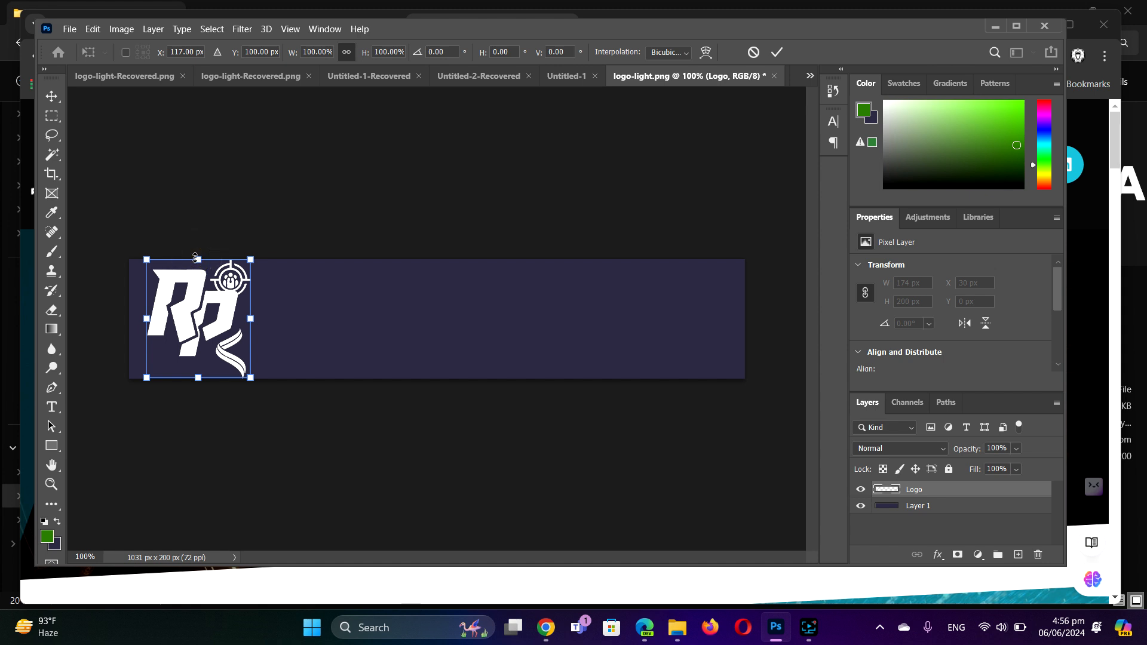
drag(195, 260, 193, 264)
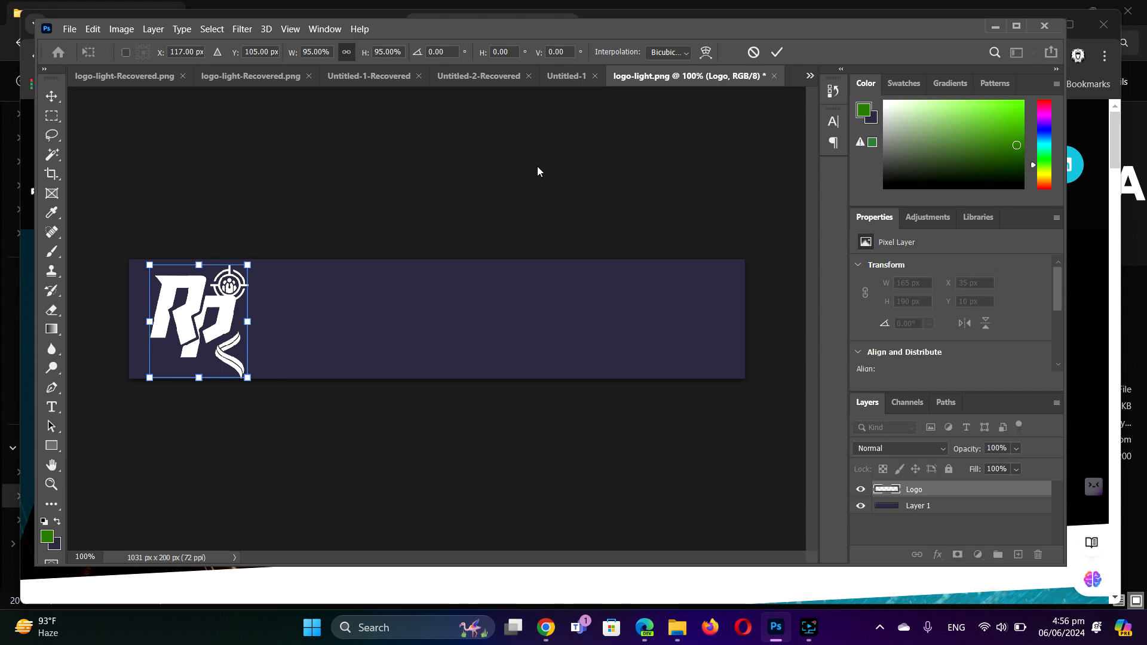
Nudge the Logo artwork up to about Y 3 px and apply the transform
key(Up)
key(Up)
key(Up)
key(Up)
key(Up)
key(Up)
key(Up)
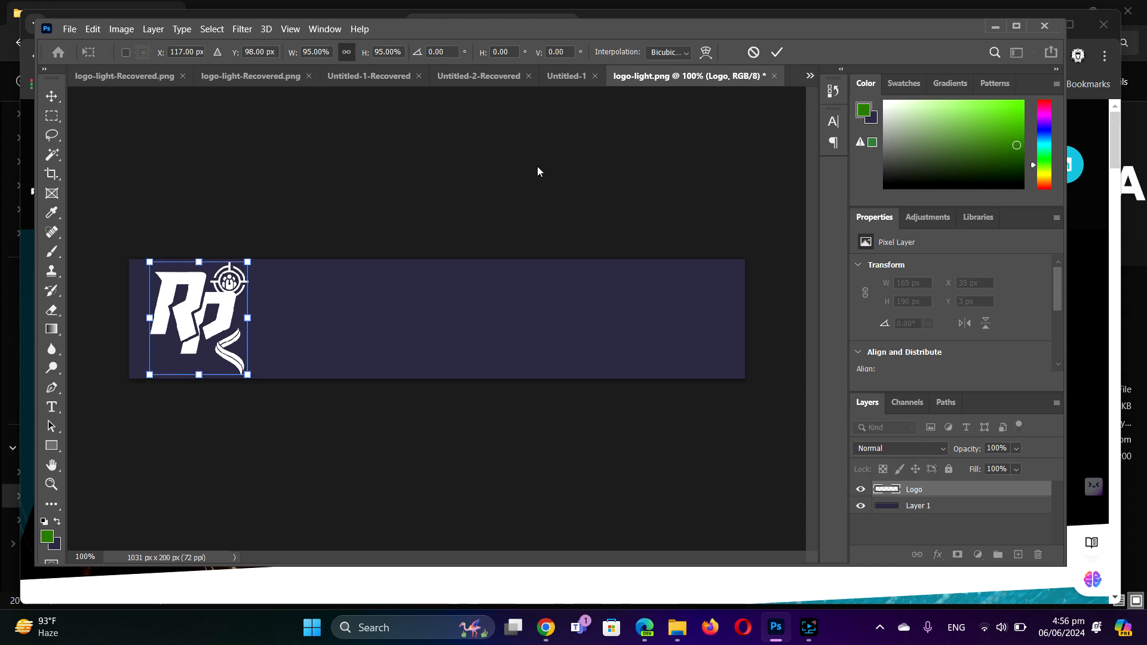
key(Up)
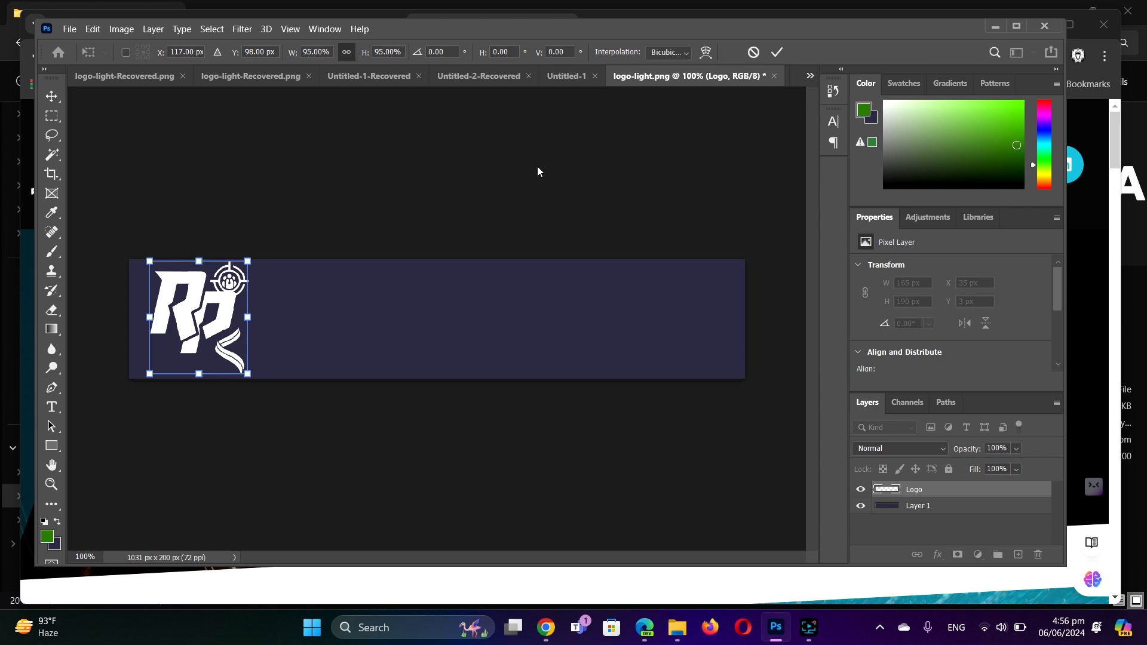
key(Return)
key(w)
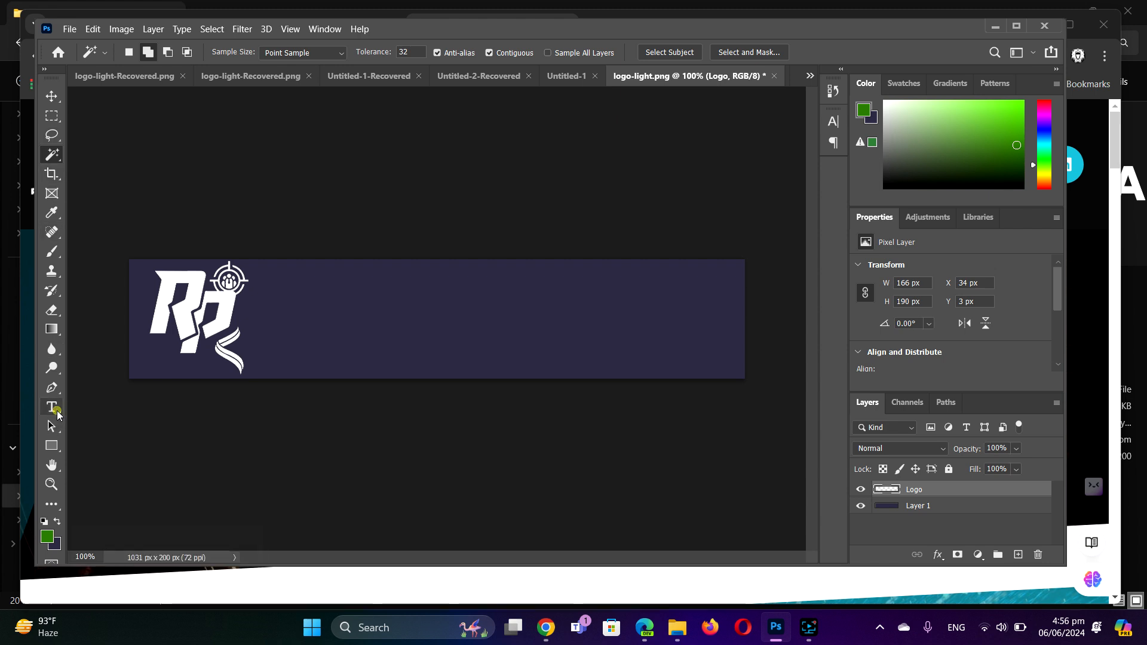
Add the text RESOURCE in green 111 pt Montserrat ExtraBold and place it beside the logo at about X 239 px, Y 6 px
click(57, 412)
click(95, 409)
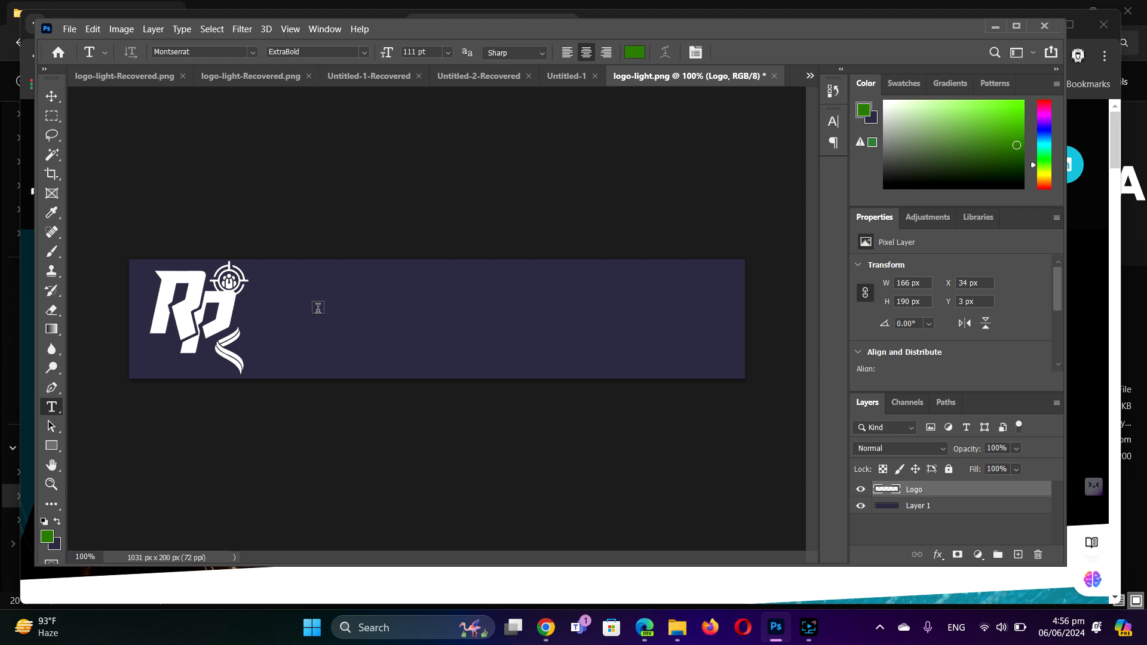
click(299, 313)
click(536, 293)
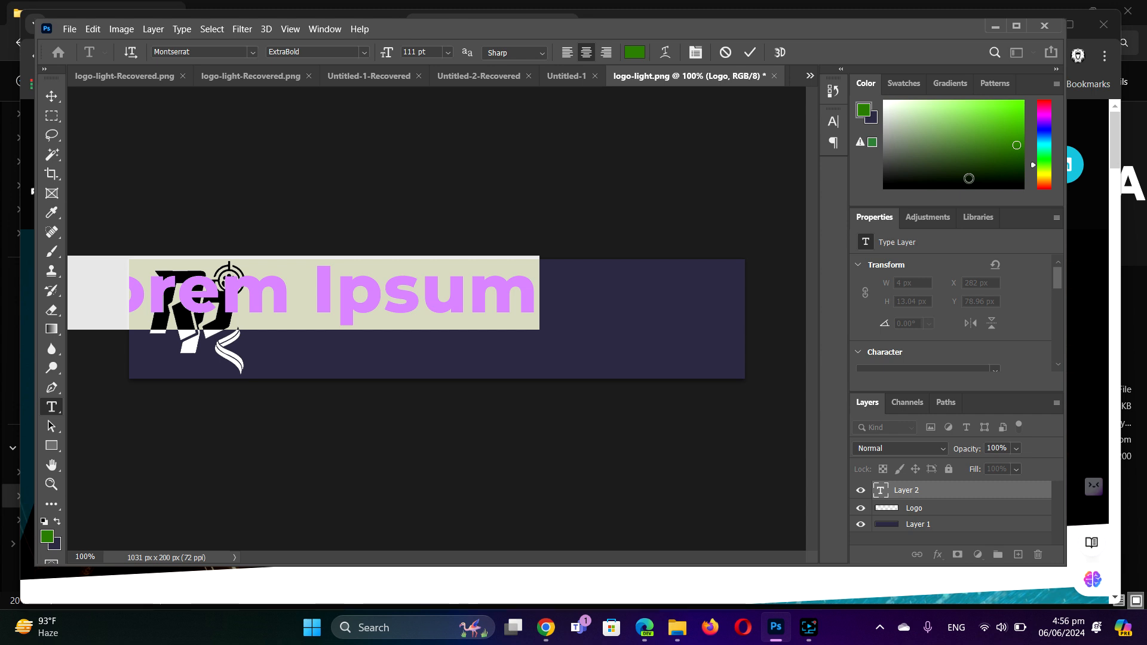
text(RE)
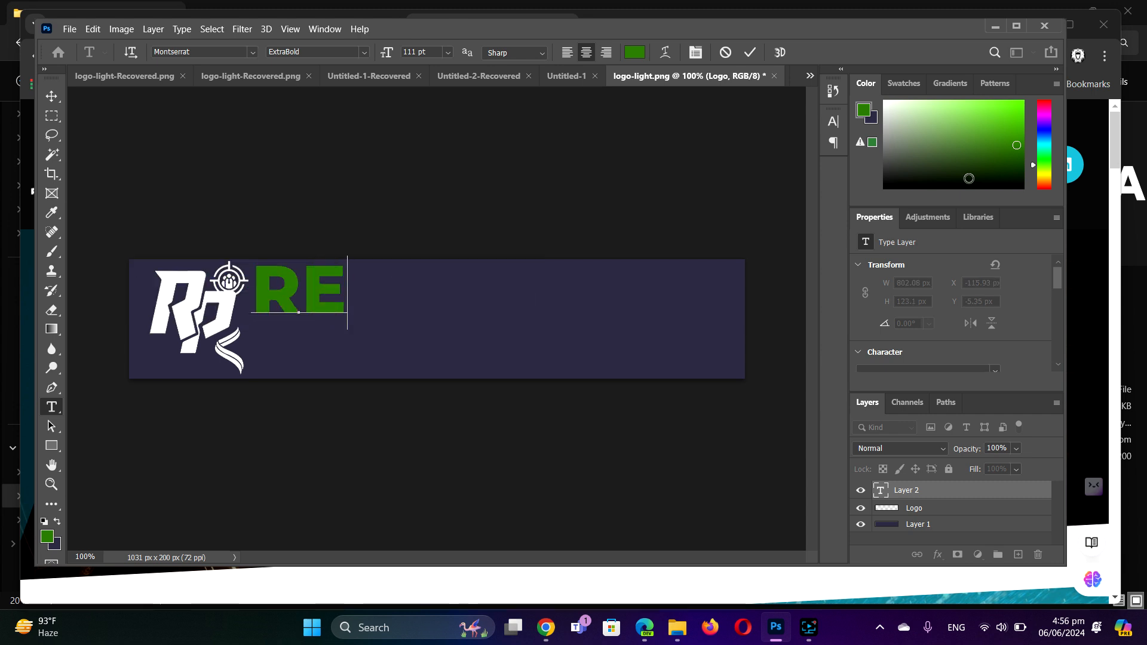
text(SOUR)
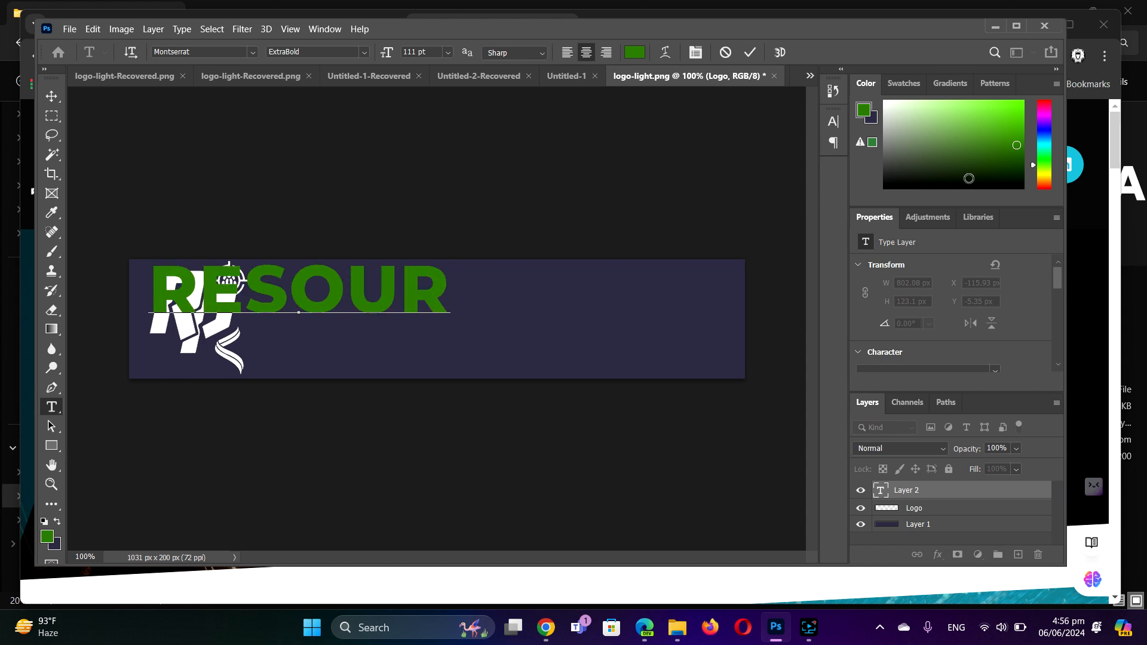
text(CER)
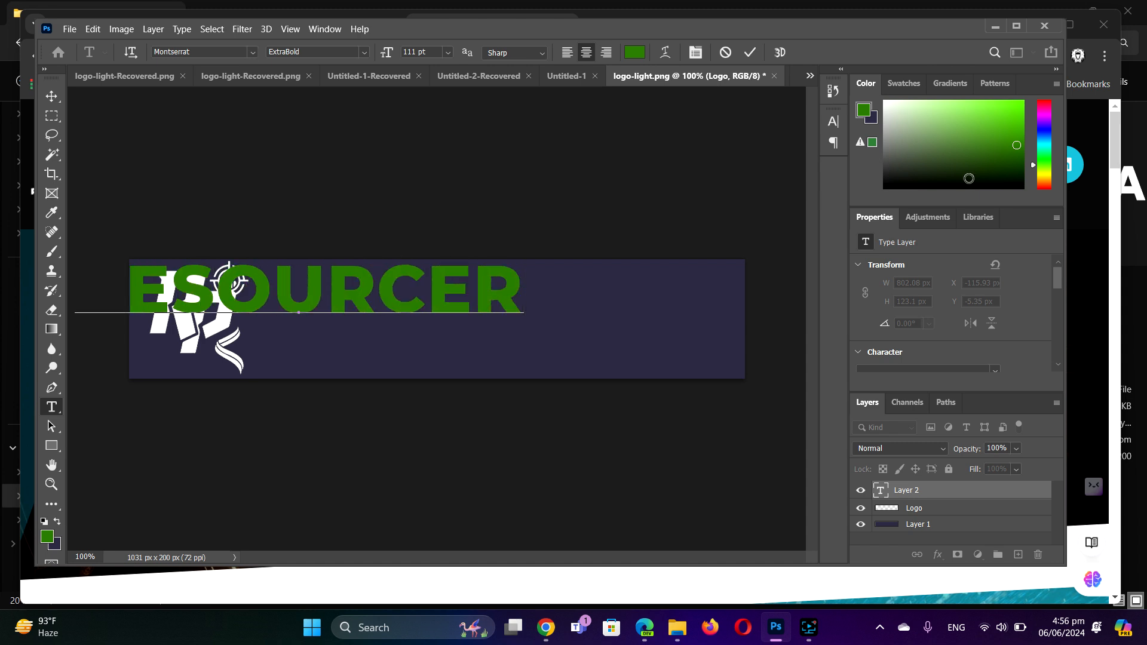
key(BackSpace)
text(E)
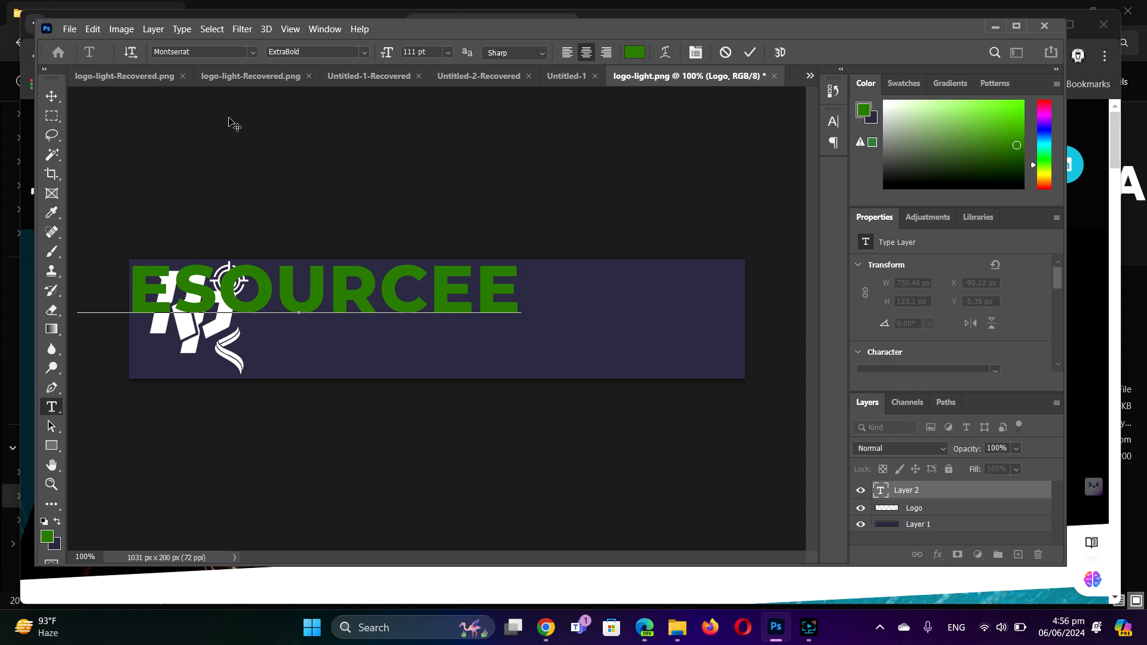
key(BackSpace)
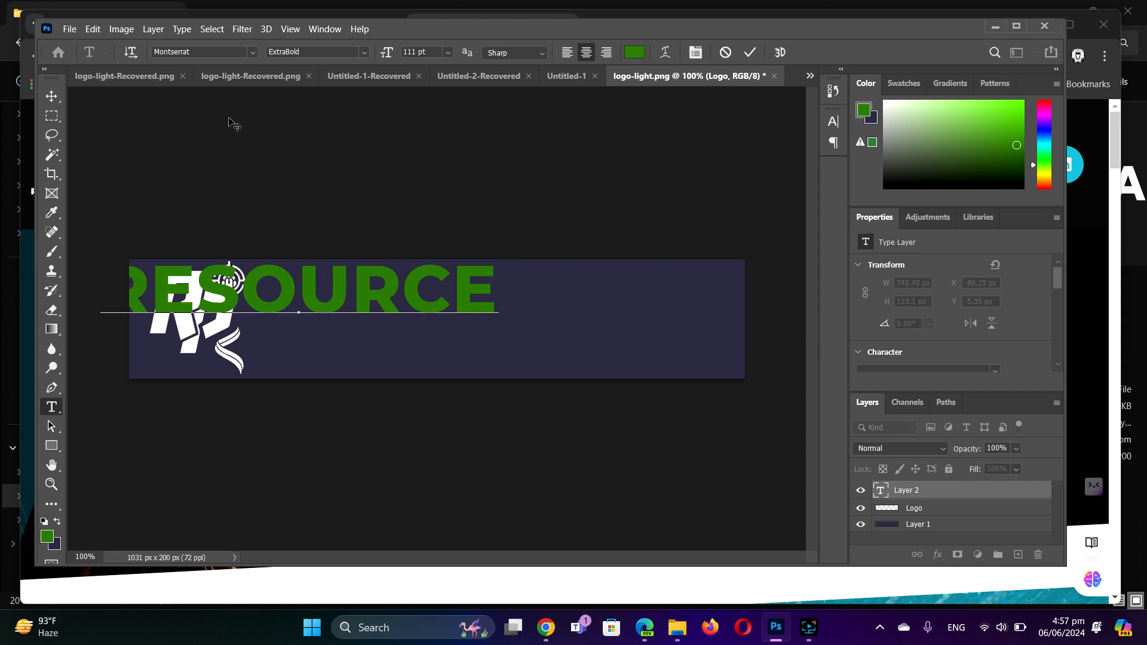
click(51, 94)
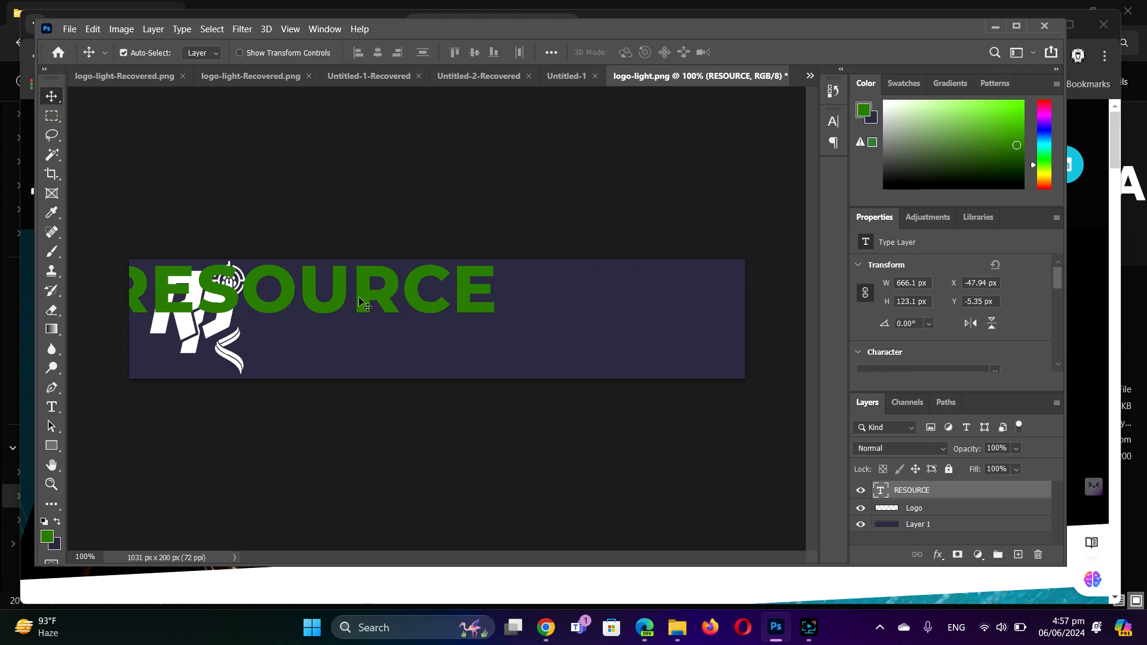
drag(395, 309, 538, 313)
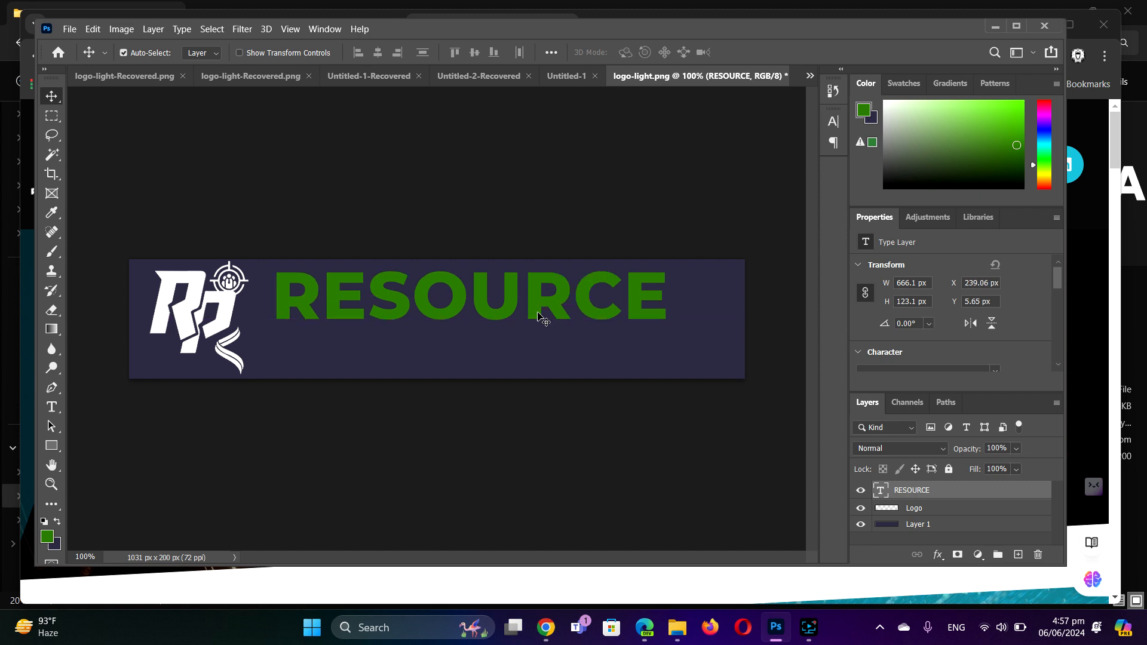
Recolor the RESOURCE text to the near-white f8fbf6
click(833, 122)
click(798, 205)
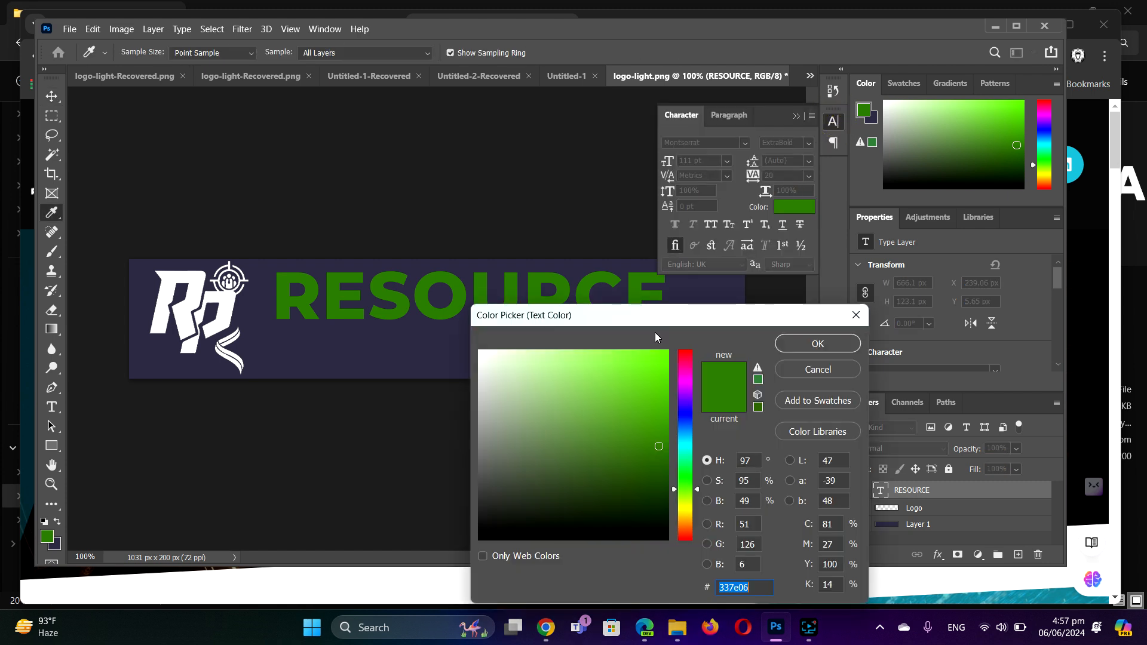
click(482, 354)
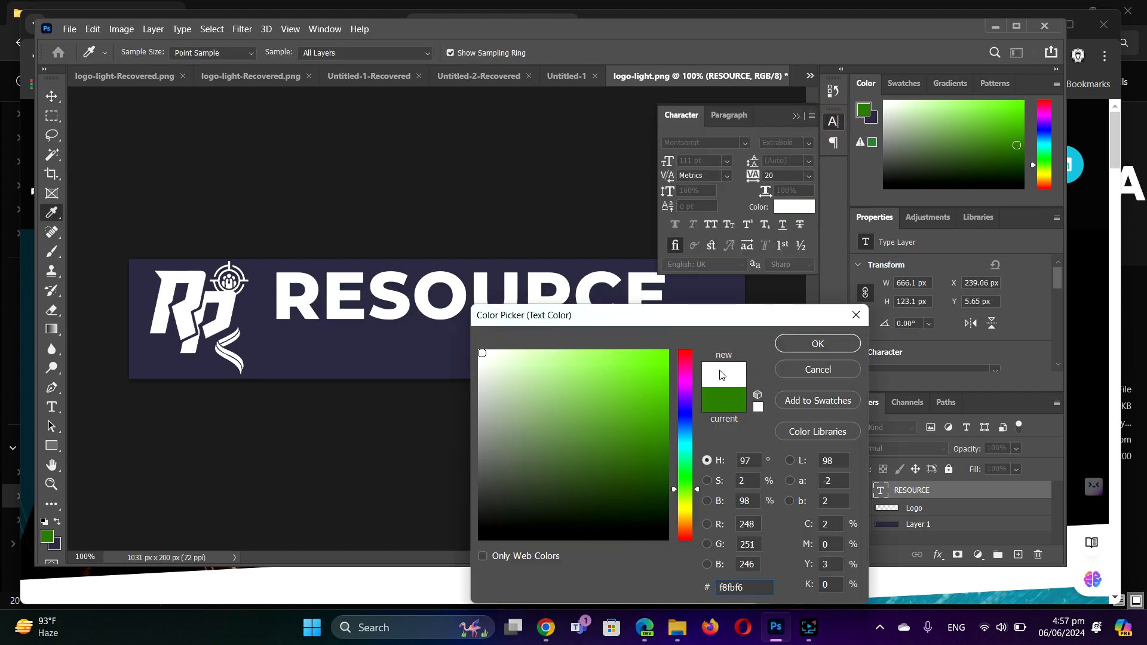
click(801, 342)
key(v)
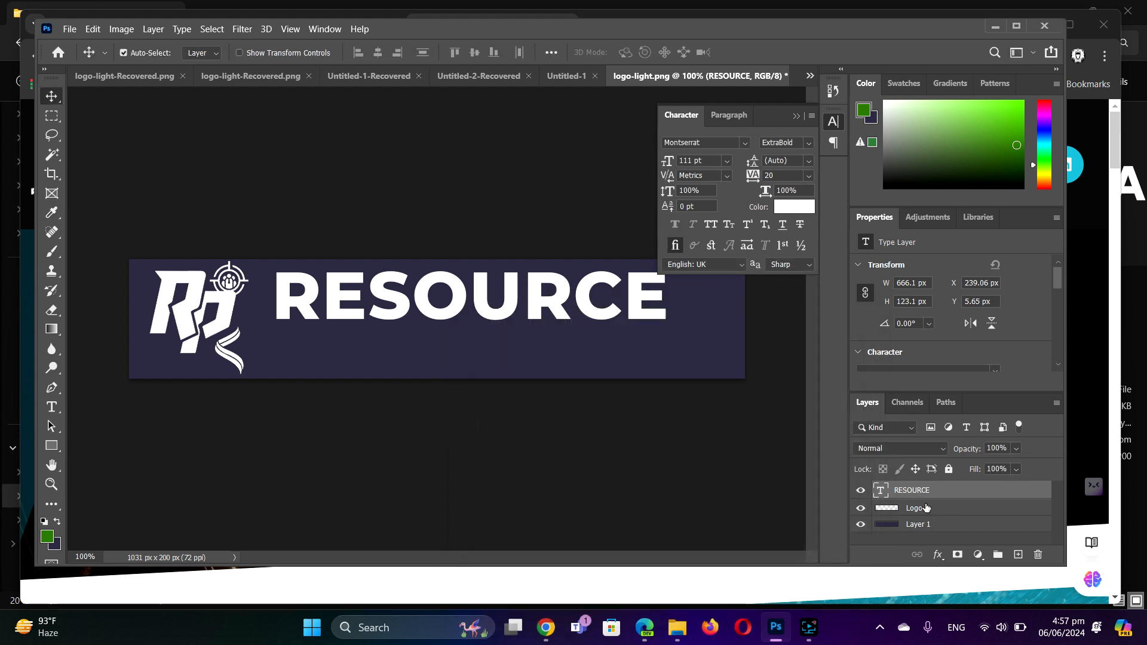
Try to recolor the Logo layer green by setting the text color to 49b00b
click(929, 512)
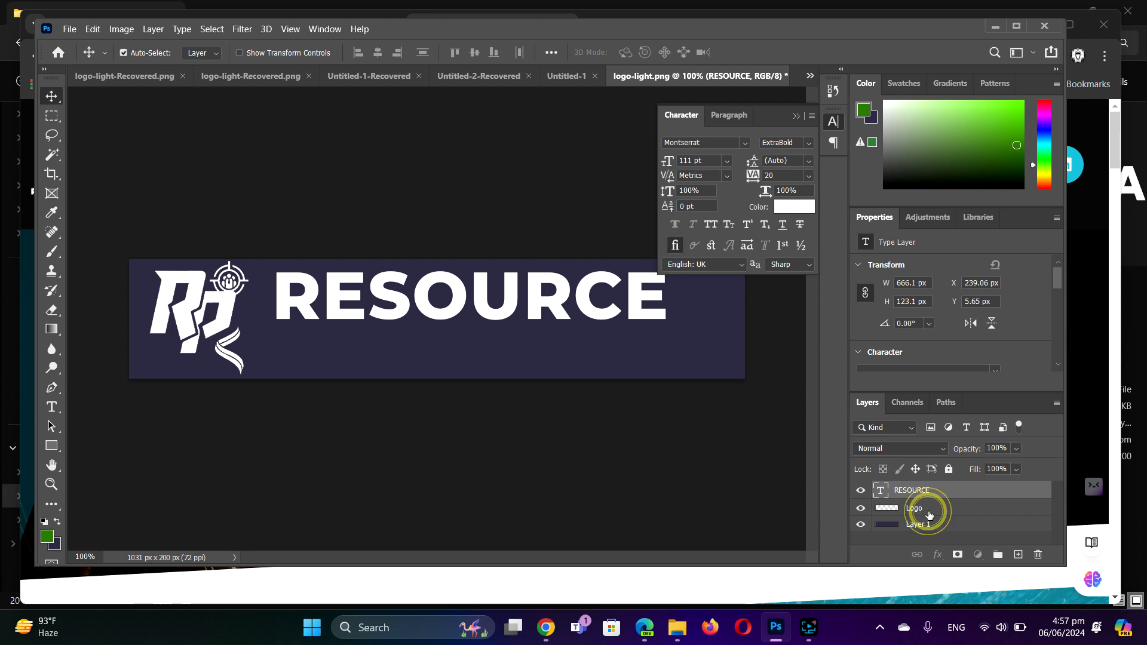
click(795, 207)
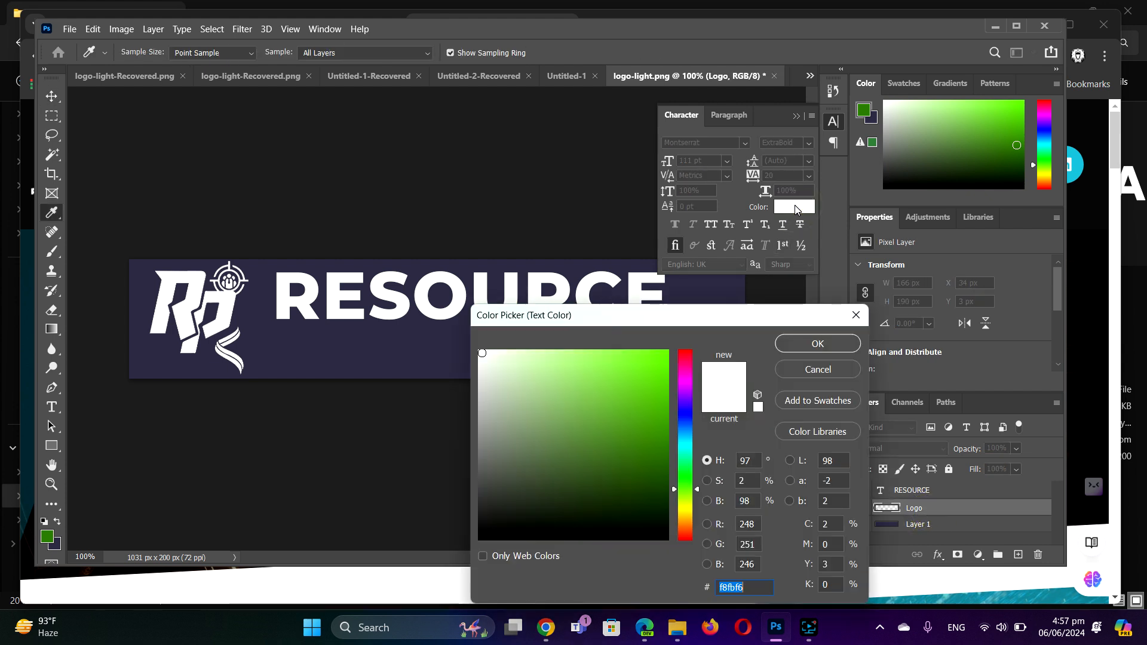
click(658, 409)
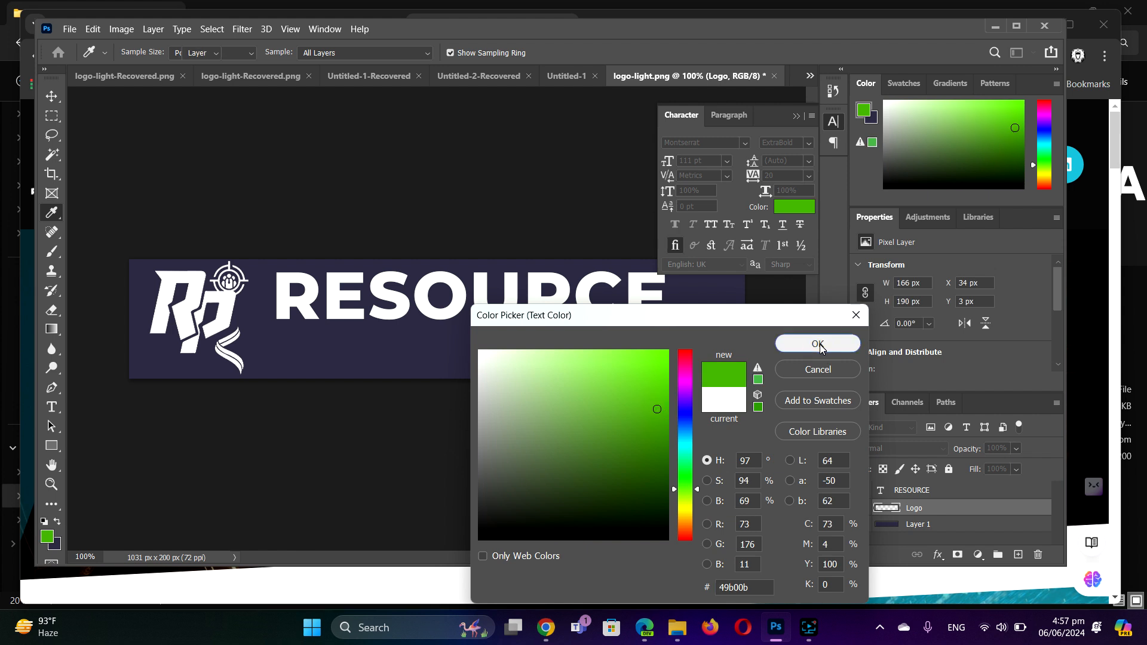
click(816, 343)
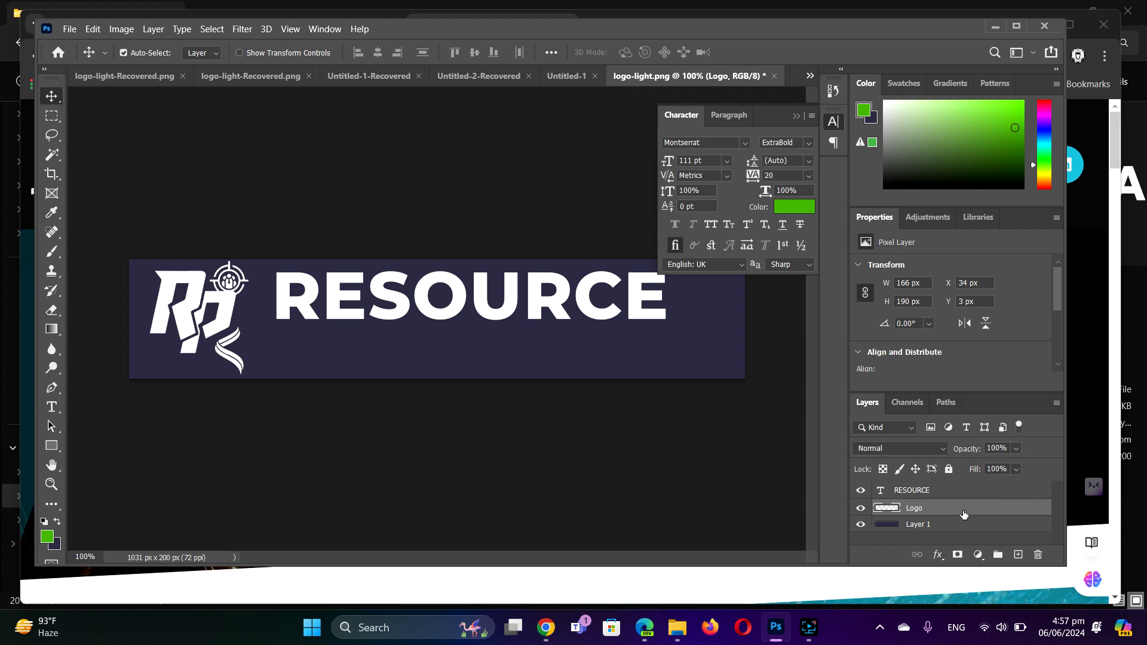
Duplicate the RESOURCE text directly below the original and change the copy's wording to PROVIDER
click(926, 491)
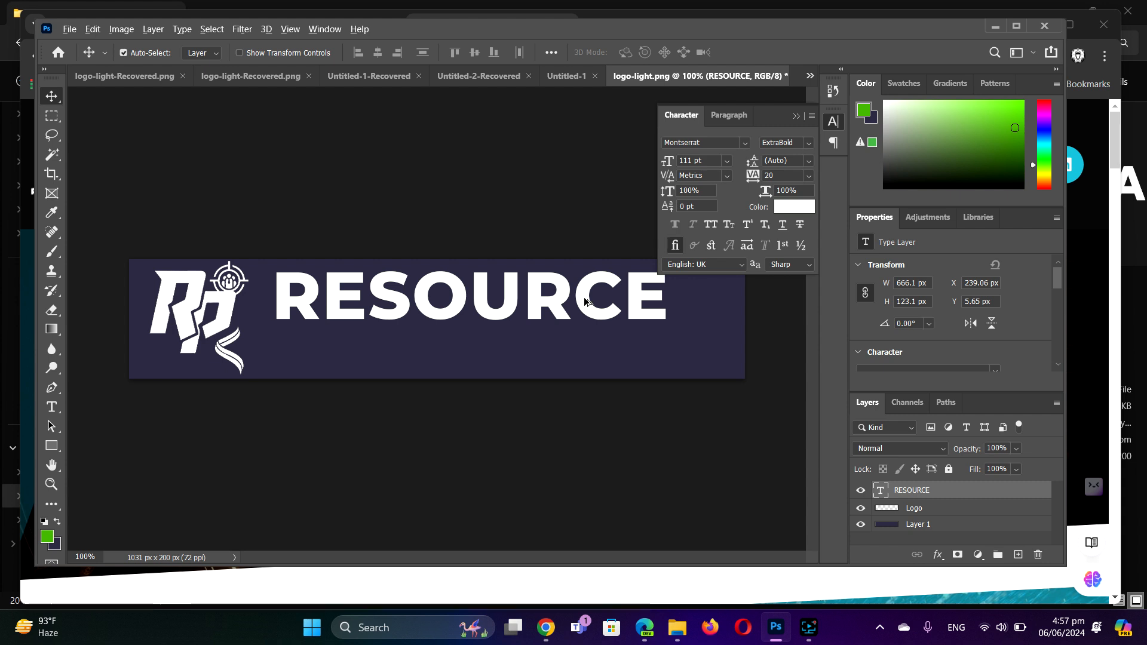
drag(587, 297, 582, 355)
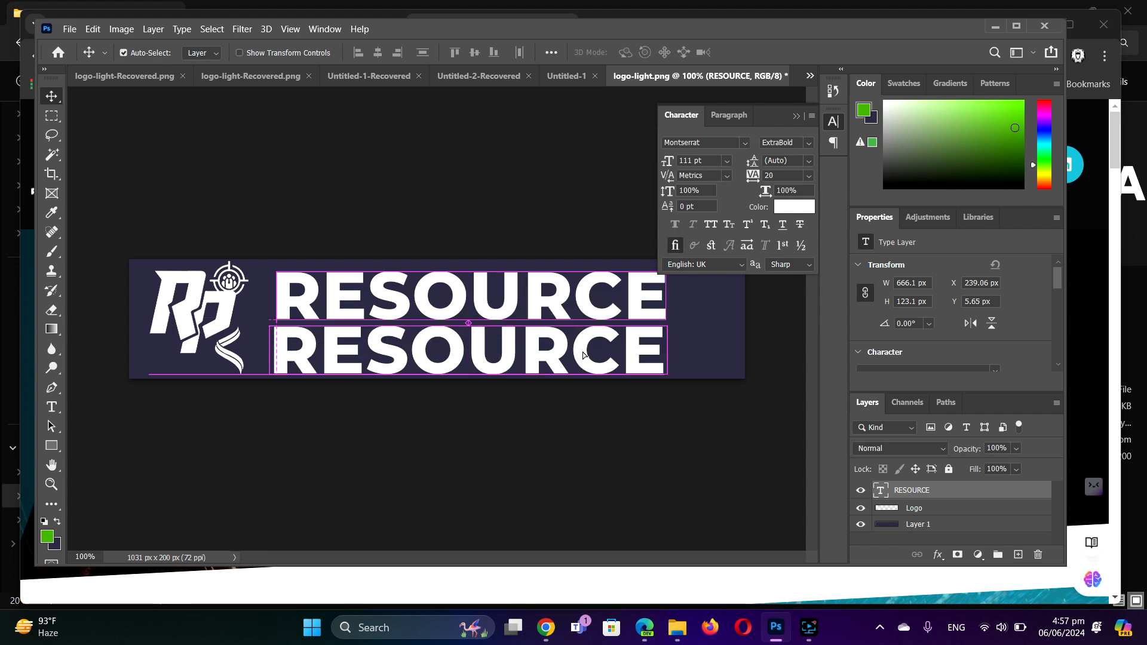
click(641, 352)
double_click(638, 347)
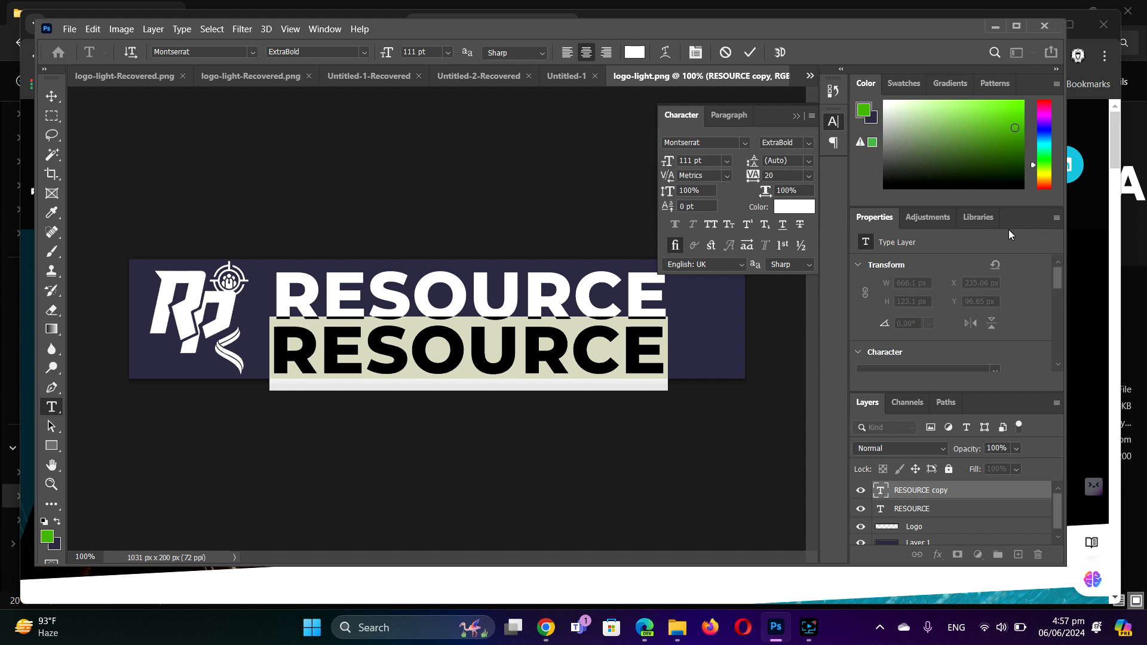
text(PRO)
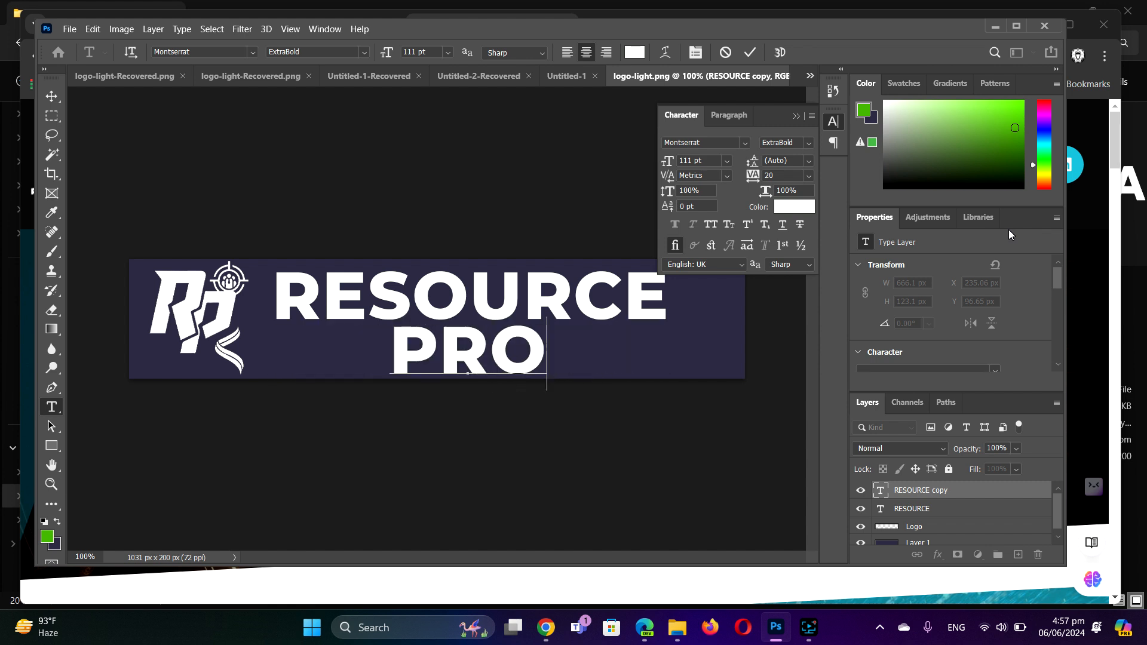
text(VIDER)
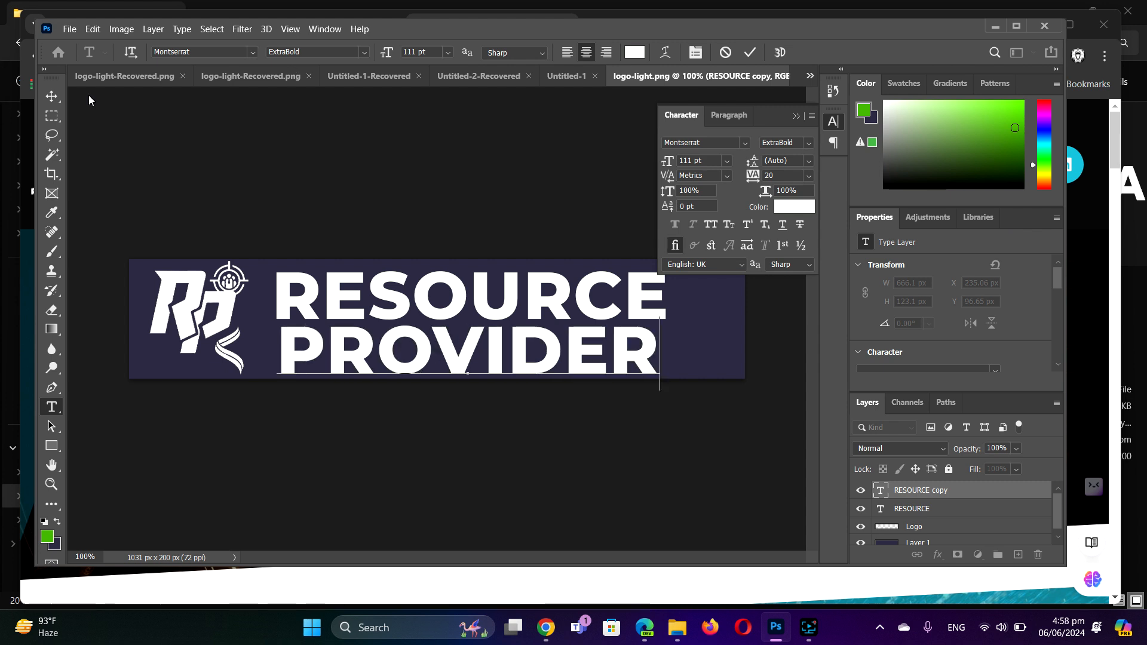
click(52, 96)
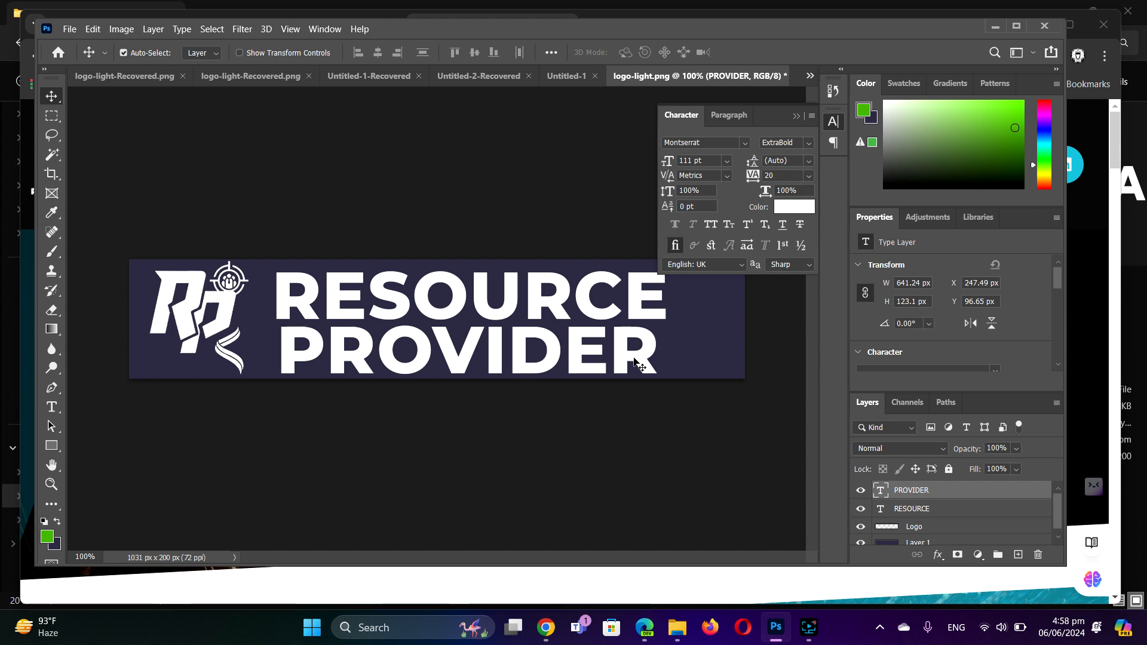
Move the RESOURCE text to about X 247 px, Y 2 px, and adjust its font size to 116 pt
click(635, 307)
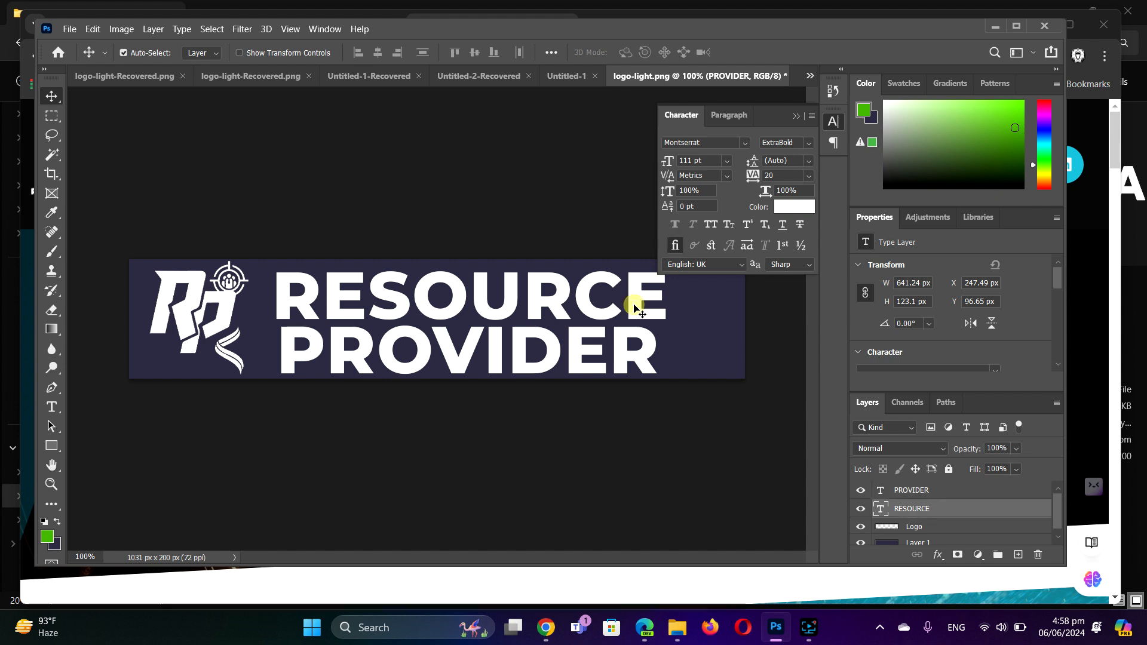
drag(635, 307, 640, 311)
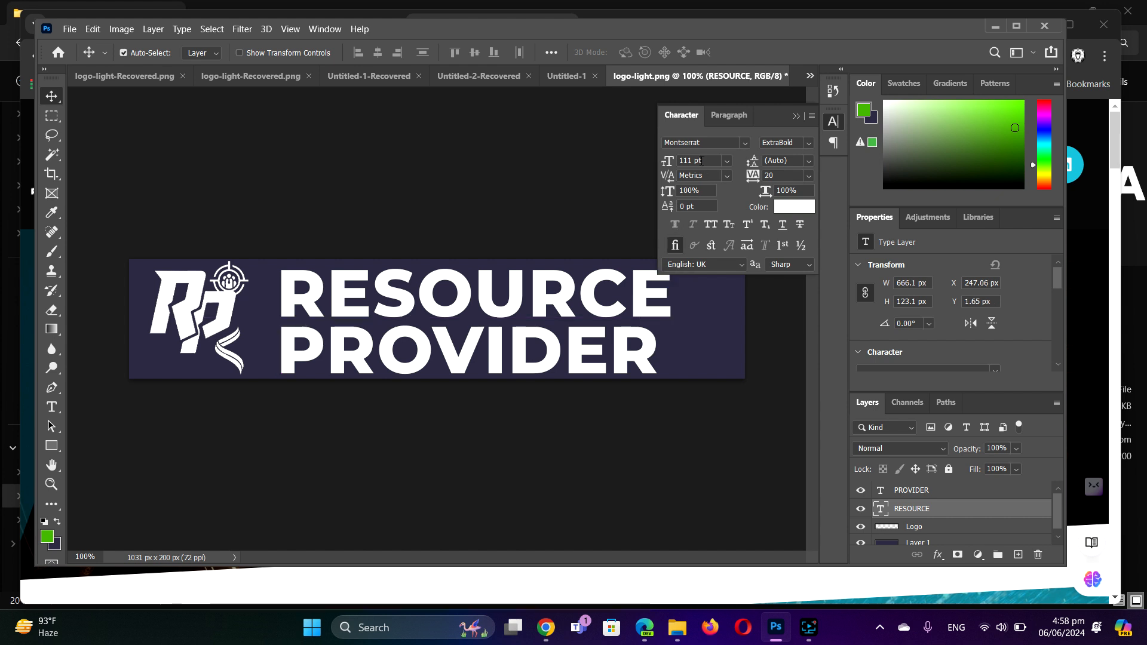
click(713, 159)
click(726, 161)
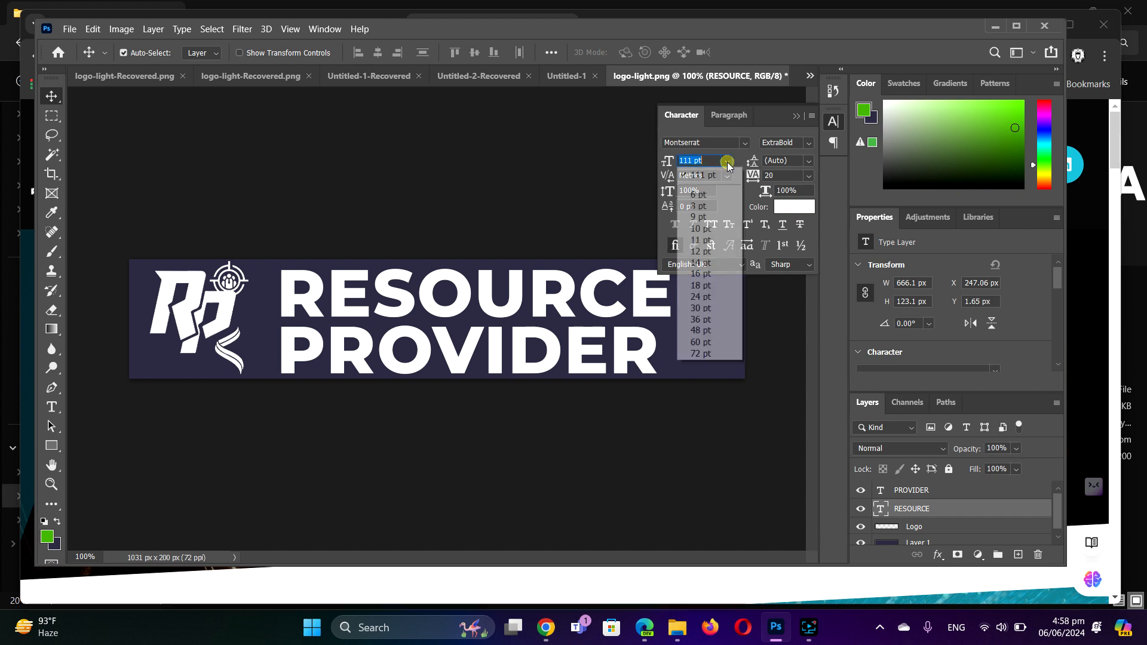
click(693, 162)
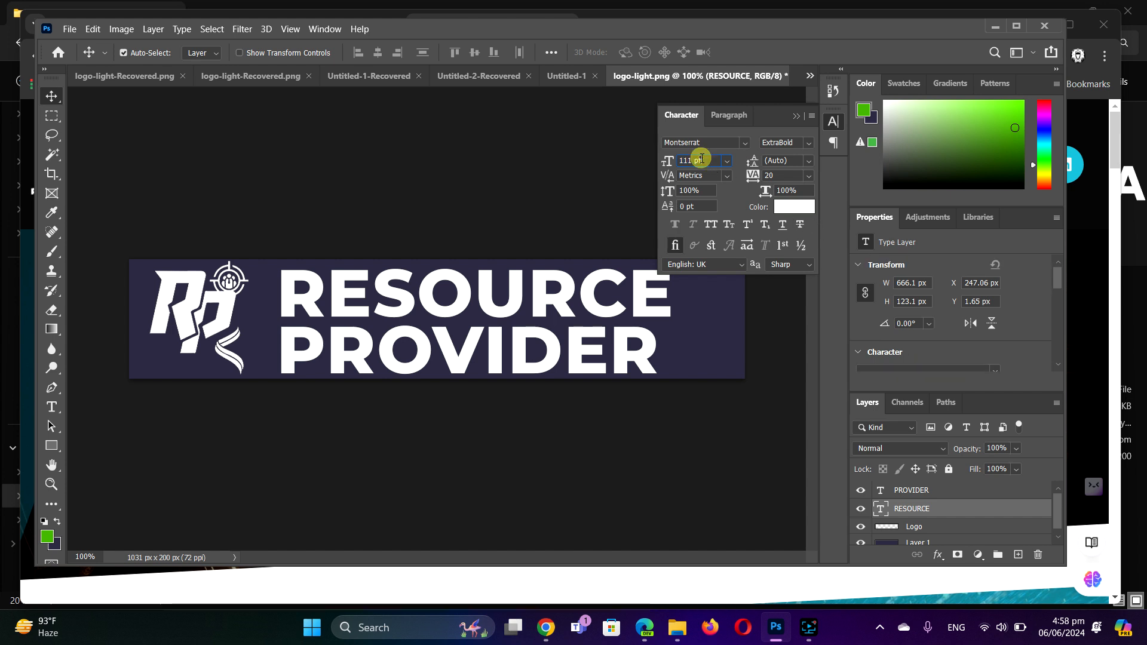
key(Up)
key(Up)
key(Up)
key(Up)
key(Up)
key(Up)
key(Up)
key(Up)
key(Up)
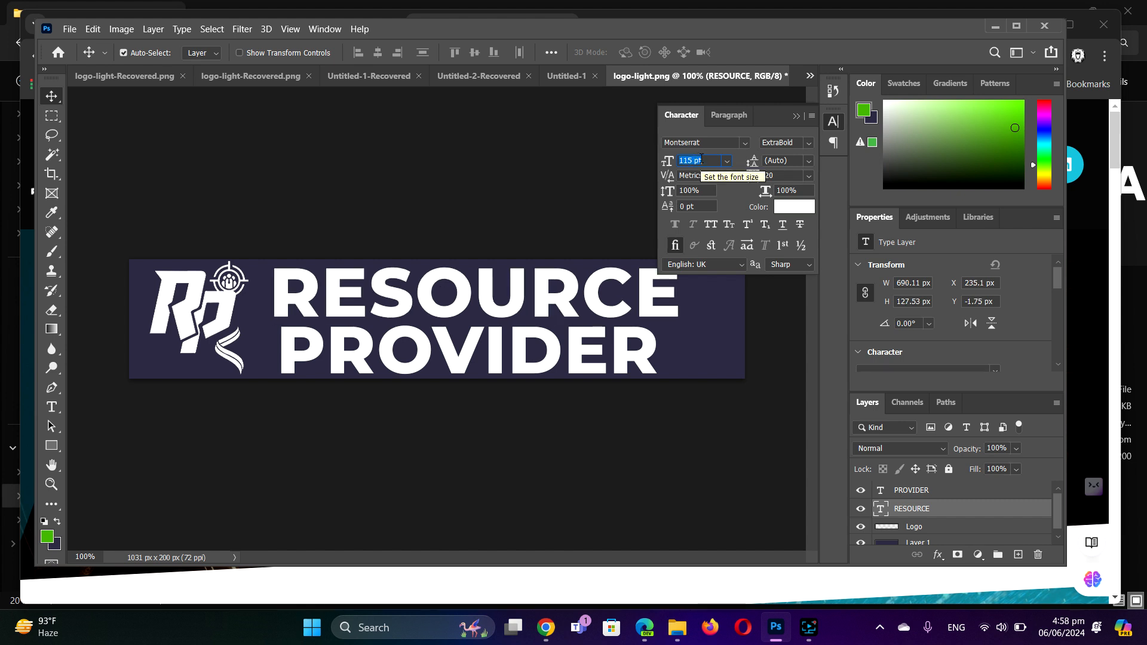
key(Down)
key(Down)
key(Down)
key(Down)
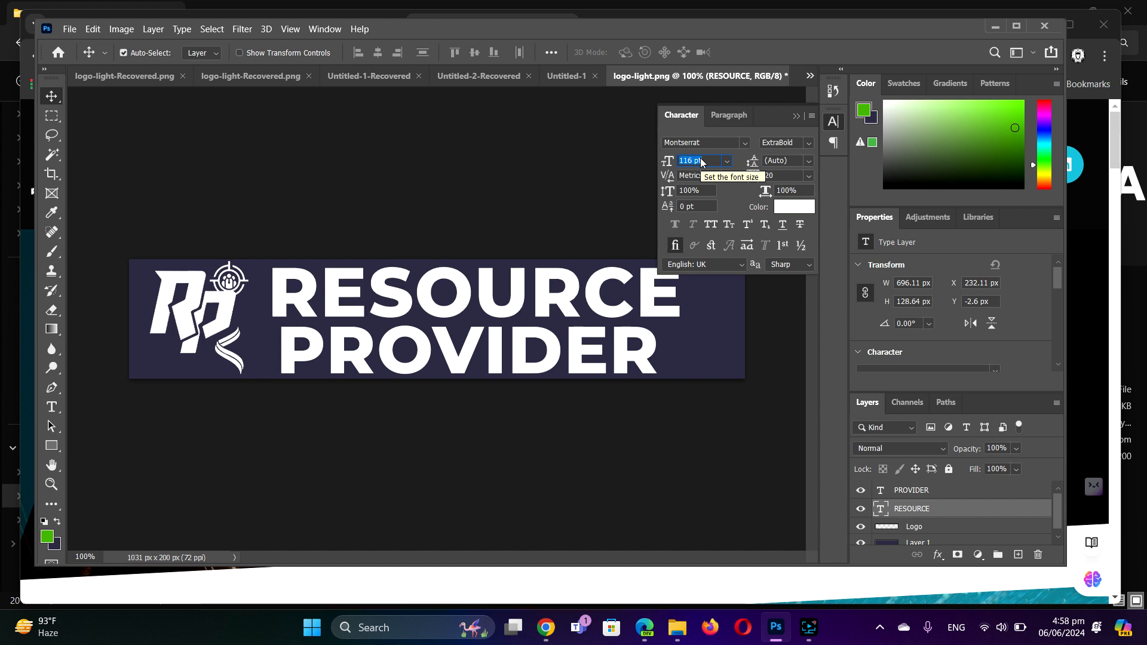
Reduce the RESOURCE text's font size to 111 pt
key(Down)
key(Down)
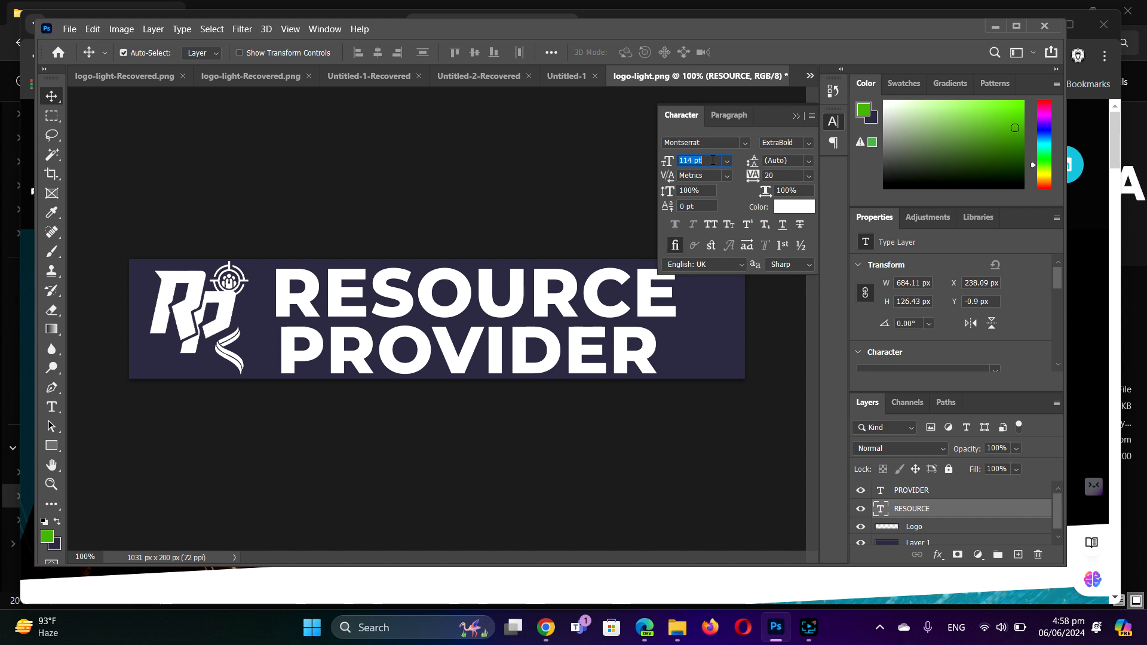
key(Down)
key(Down)
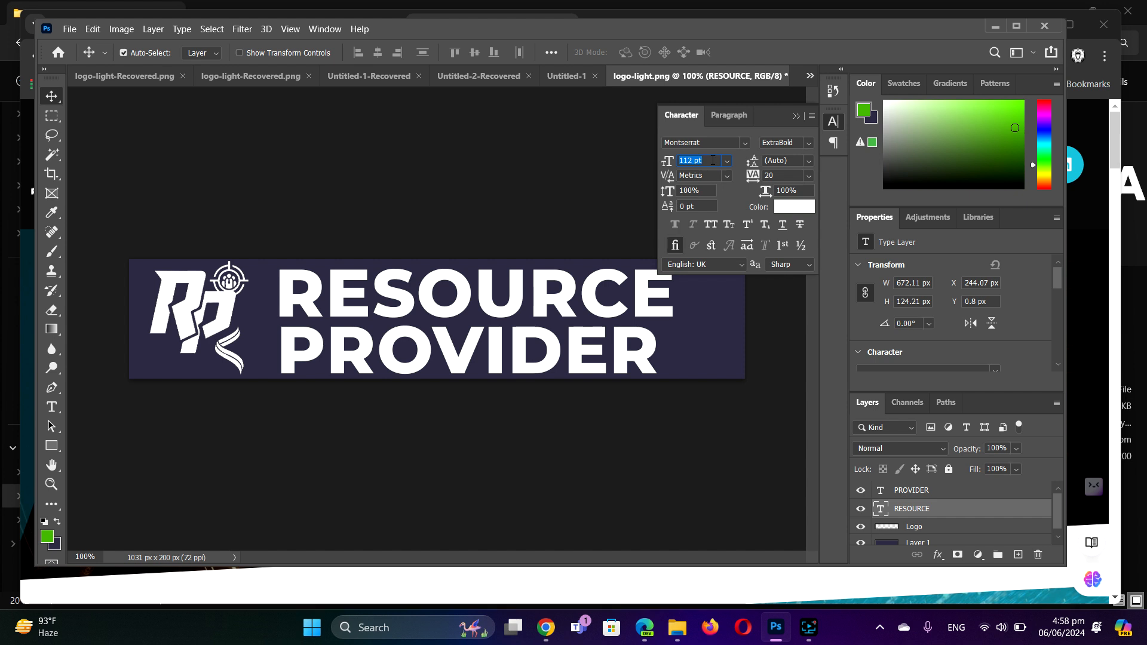
key(Down)
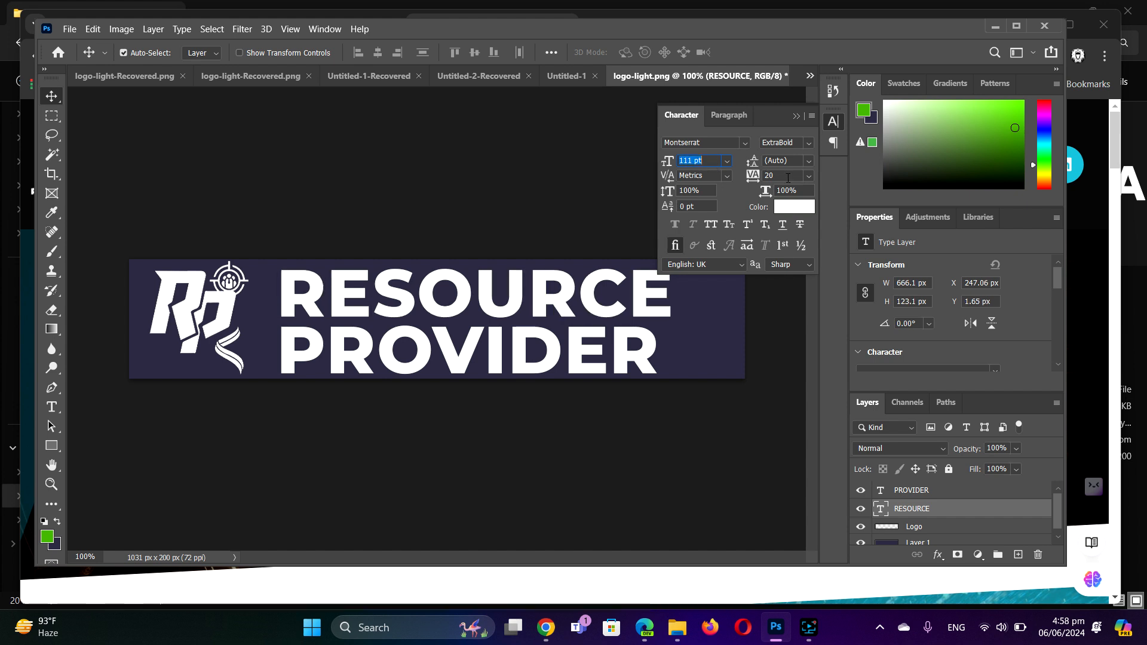
Try widening the RESOURCE text's tracking to 180
click(788, 178)
click(780, 174)
key(Up)
key(Up)
key(Up)
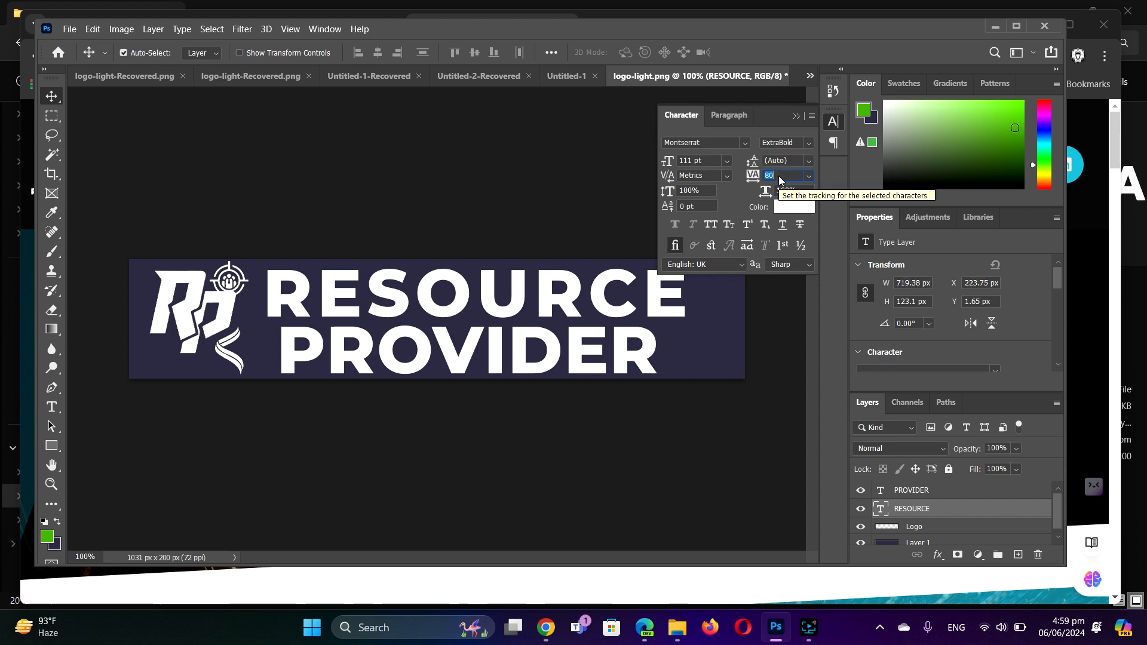
key(Up)
key(Up)
key(Up)
key(Up)
key(Up)
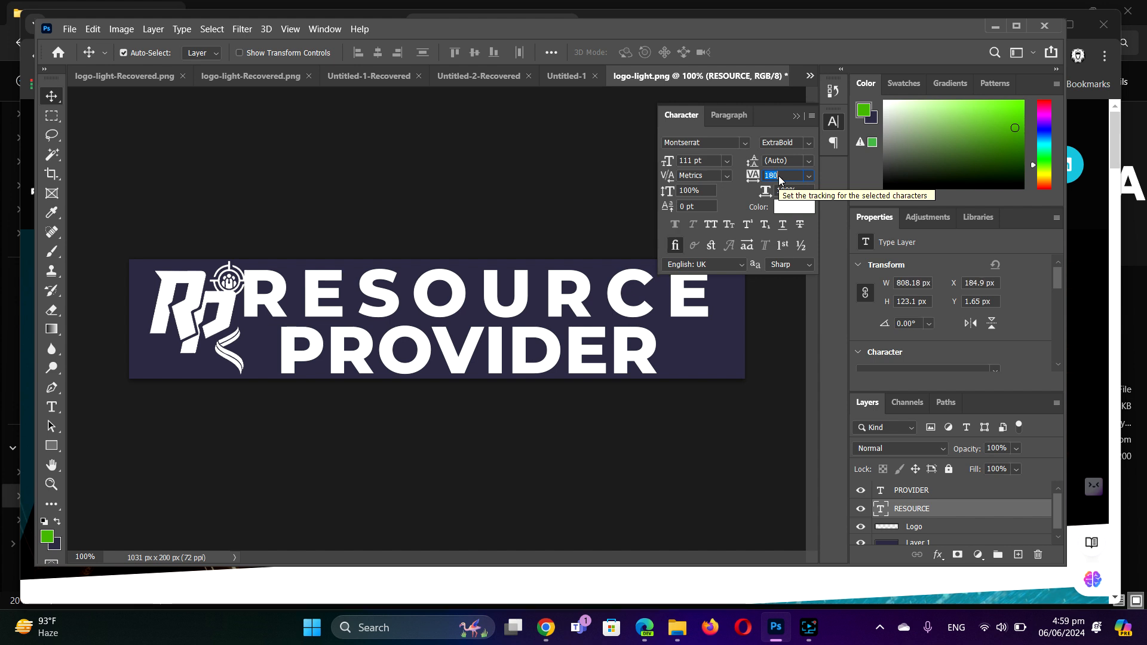
Tighten the RESOURCE text's tracking to 0
key(Down)
key(Down)
key(Down)
key(Down)
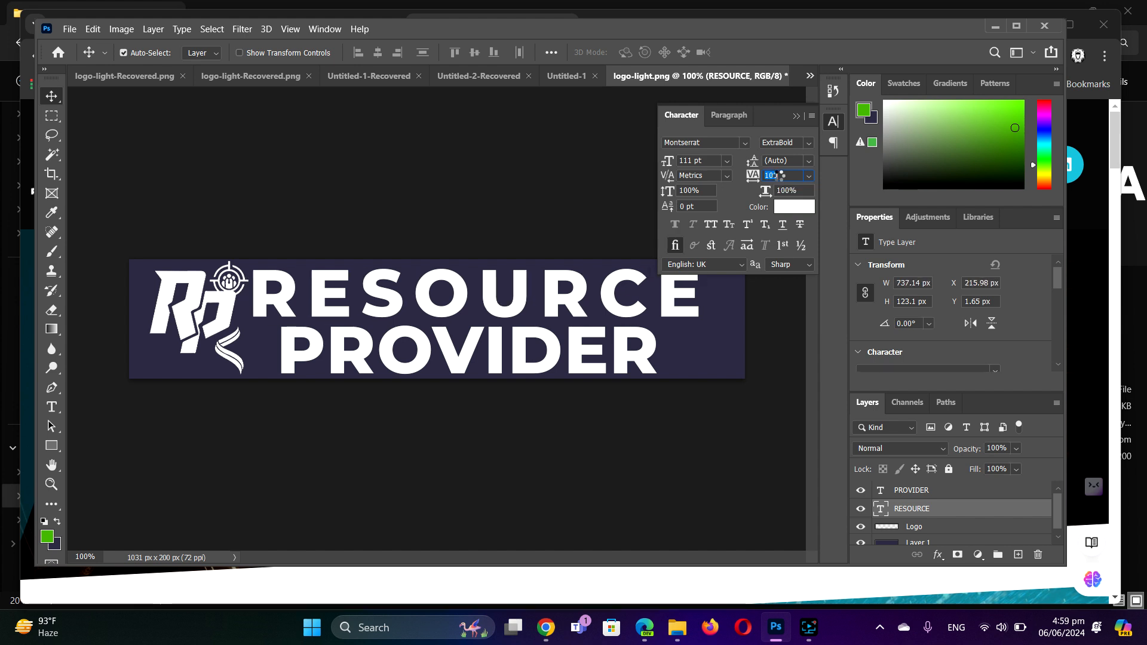
key(Down)
key(Down)
key(Down)
key(Down)
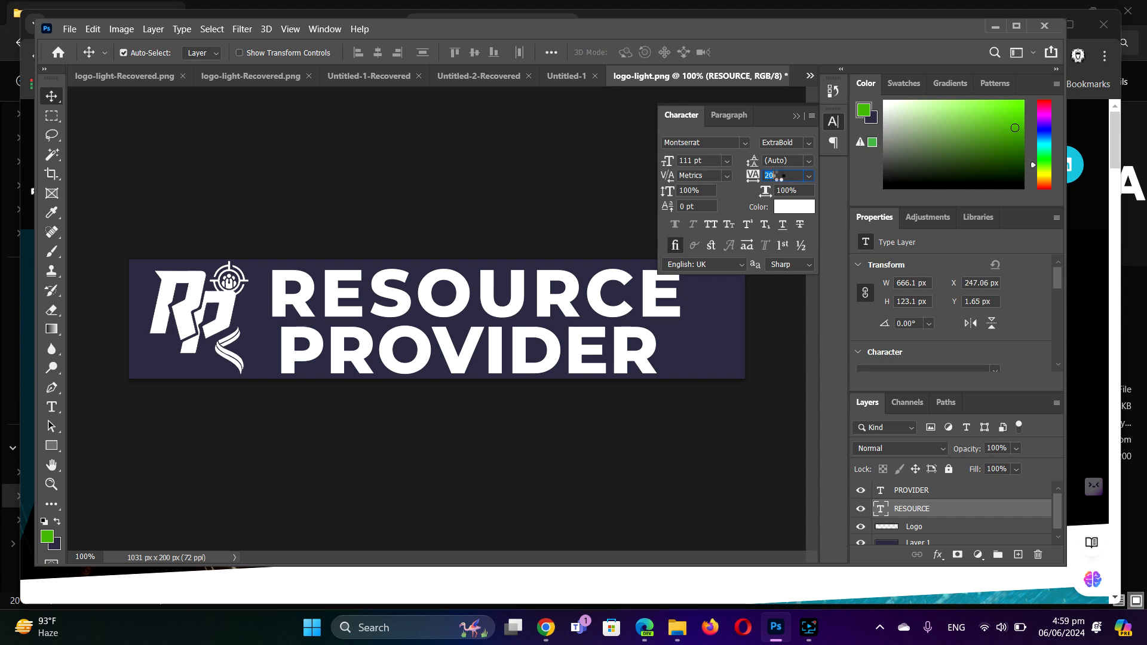
key(Down)
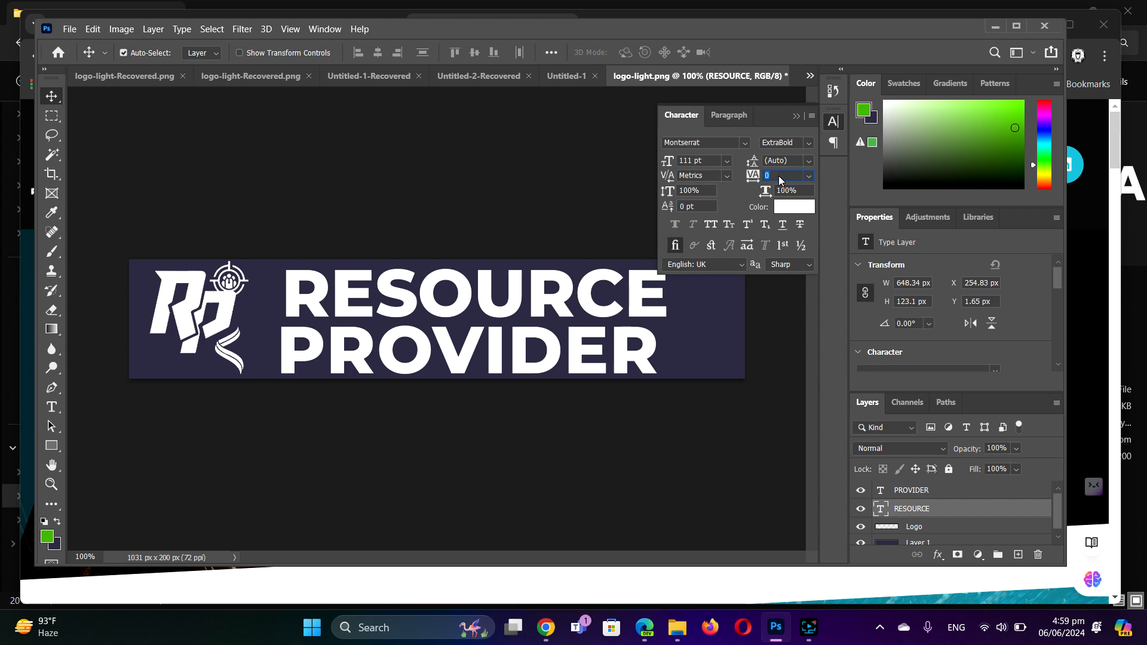
Nudge the RESOURCE text left to about X 247 px so it lines up with the start of PROVIDER
click(512, 283)
key(Left)
key(Left)
key(Left)
key(Left)
key(Left)
key(Left)
key(Left)
key(Left)
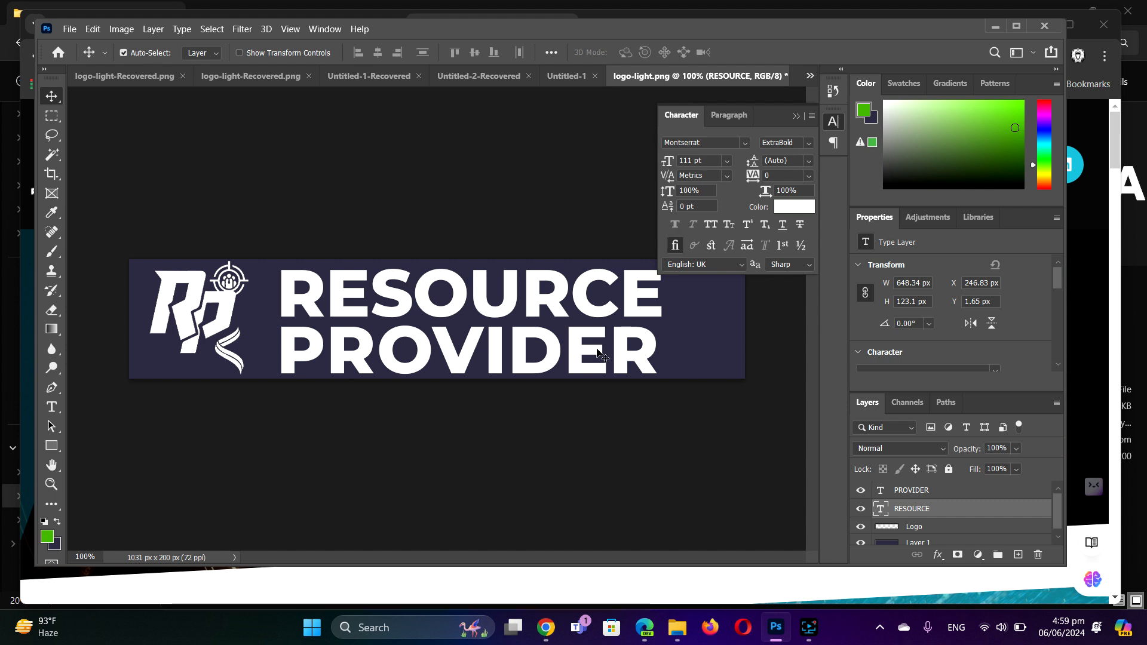
Set the tracking of the PROVIDER text to 40
click(622, 356)
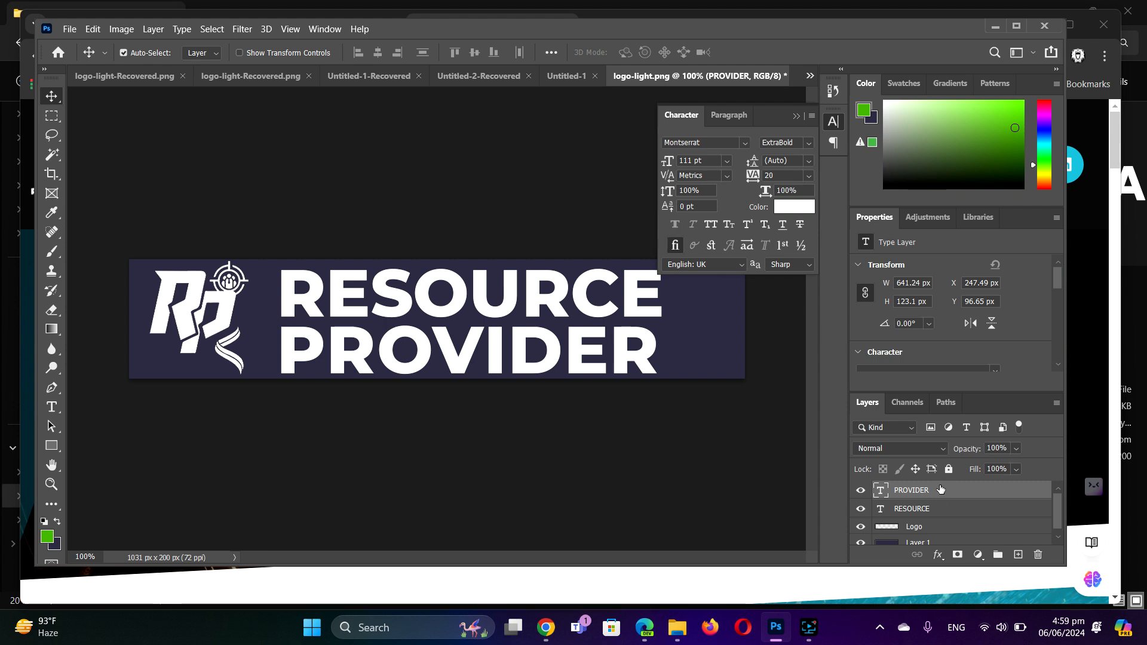
click(782, 174)
key(Up)
key(Up)
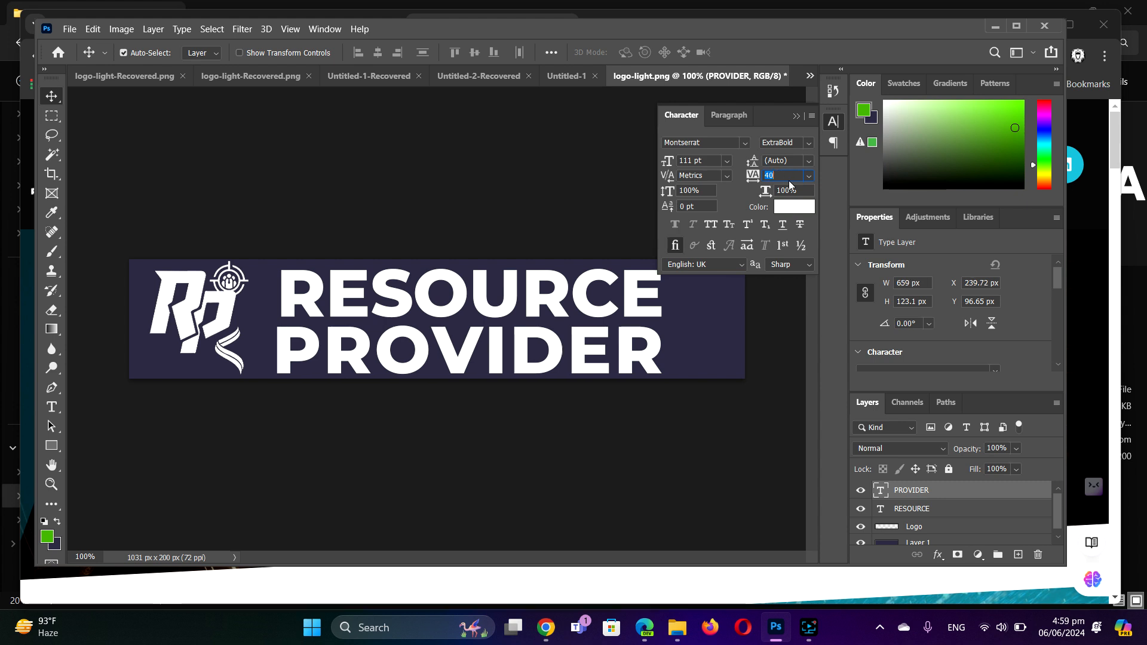
Nudge the PROVIDER text right to about X 247 px, aligning its left edge with RESOURCE
click(652, 353)
key(Right)
key(Right)
key(Right)
key(Right)
key(Right)
key(Right)
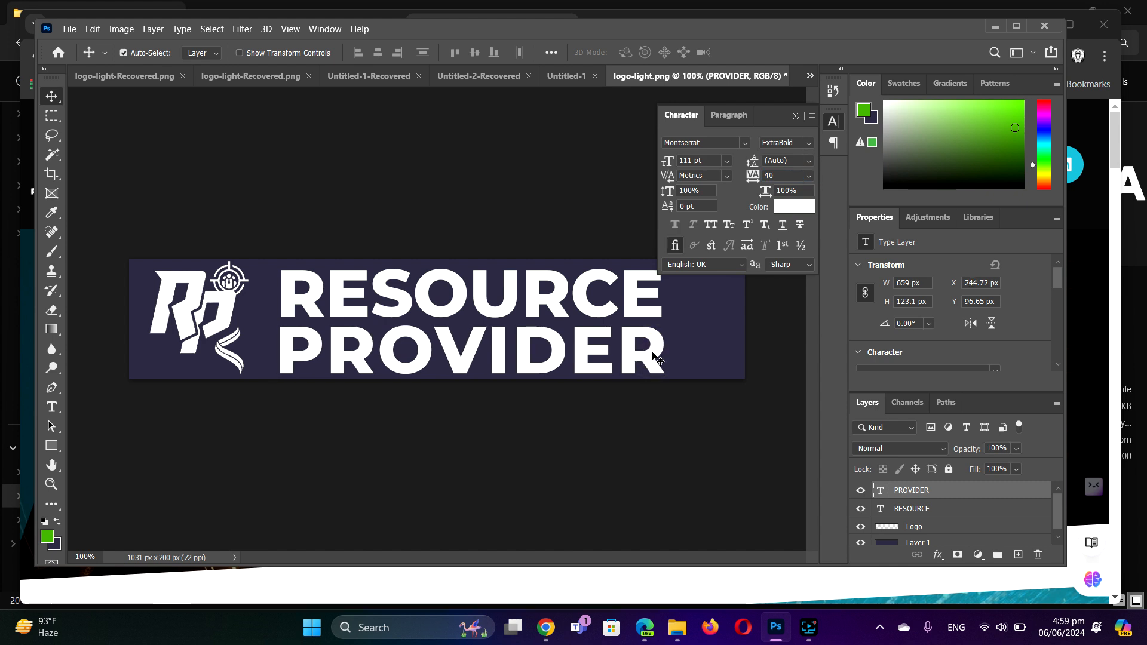
key(Right)
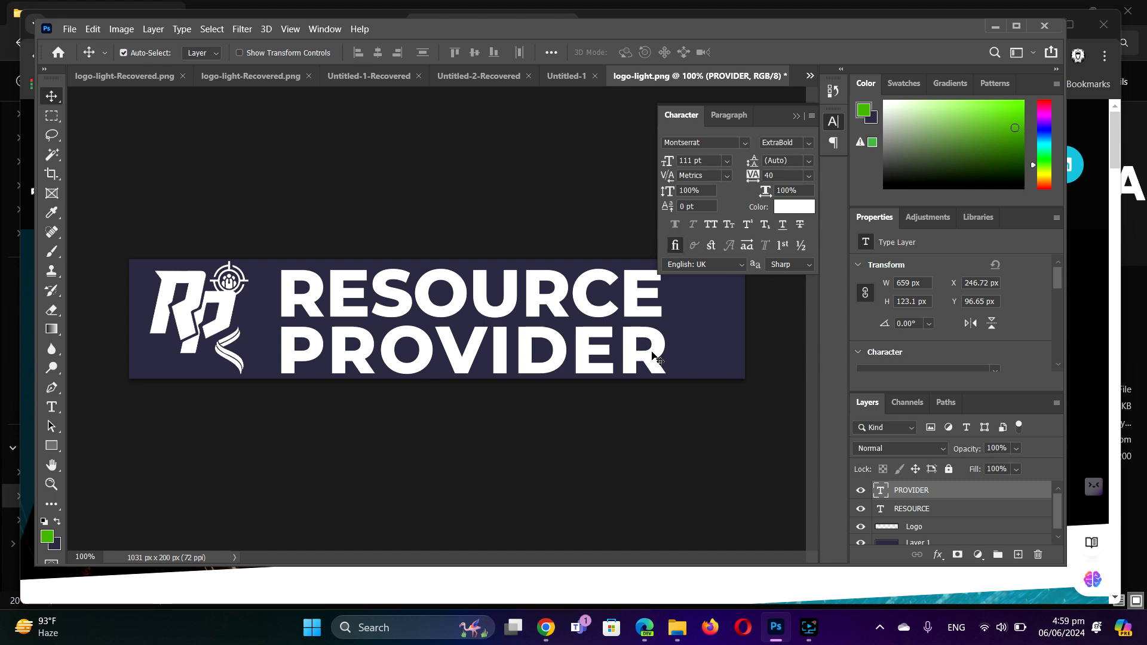
Put away the character settings and hide the dark background Layer 1 to leave the logo on transparency
click(797, 116)
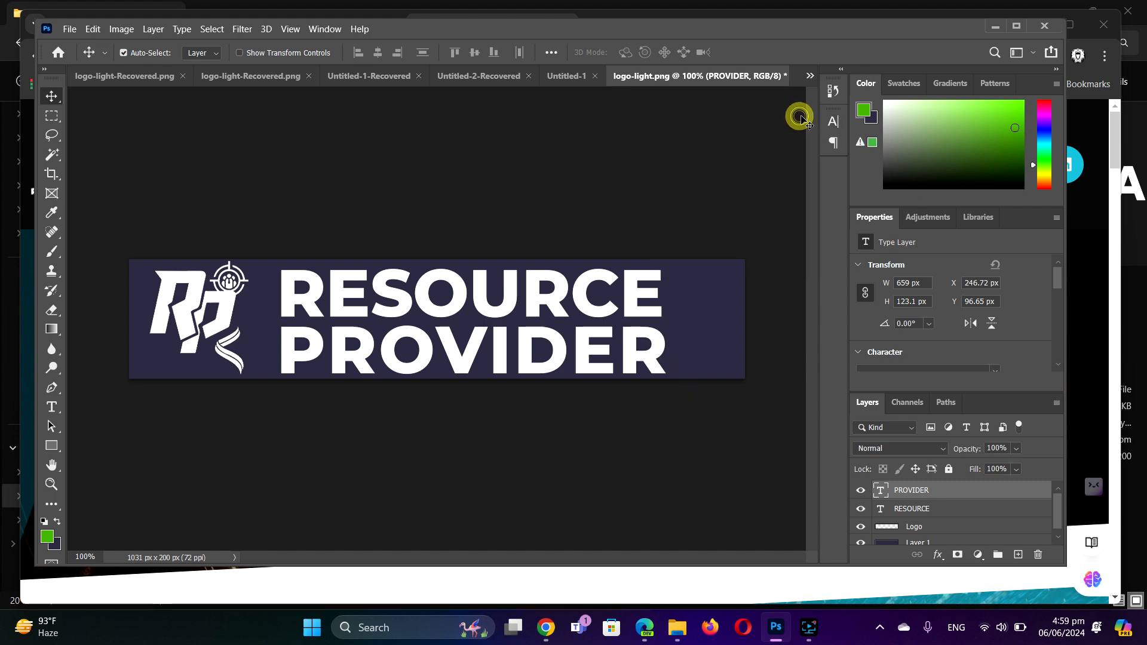
scroll(917, 532, down, 1)
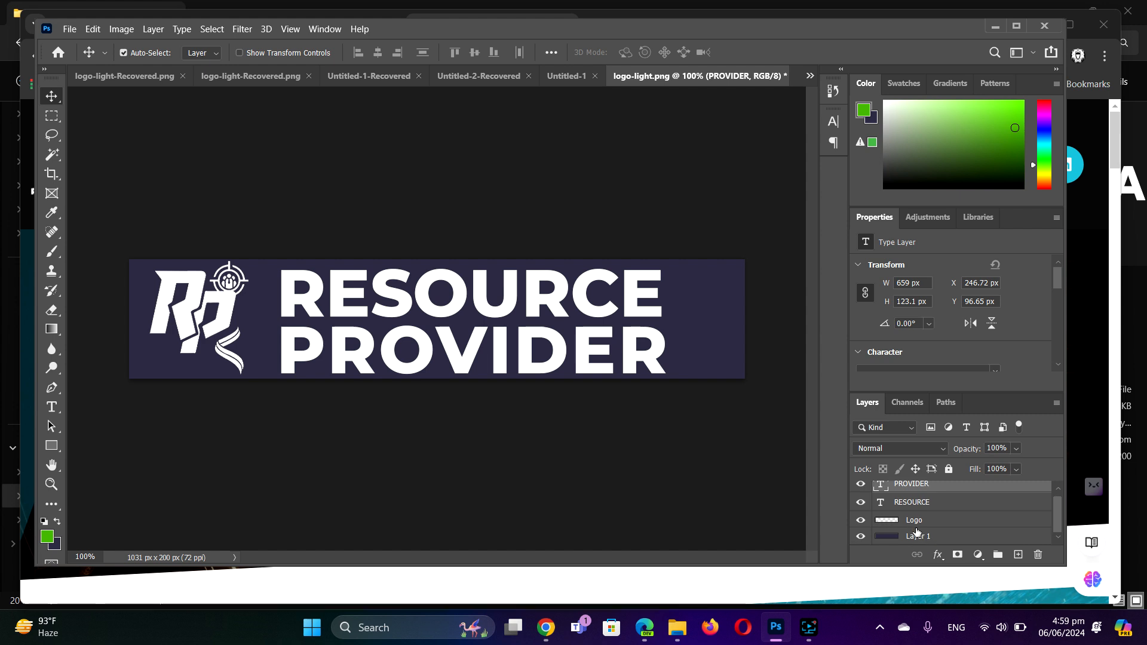
click(861, 537)
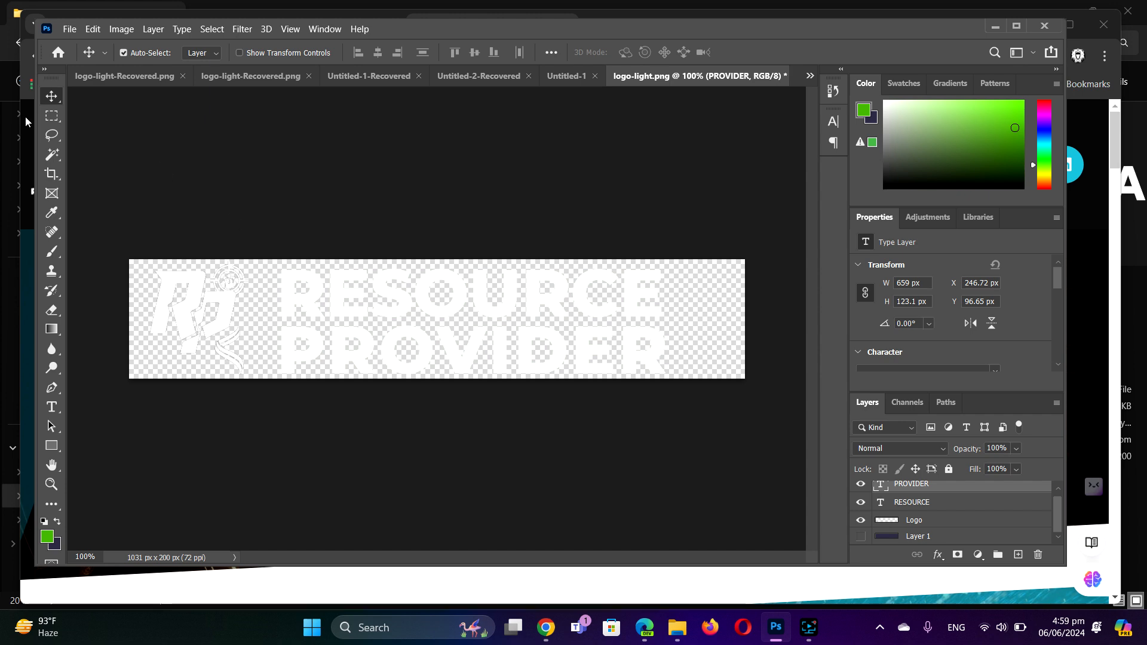
Start a Save for Web (Legacy) export of the transparent logo
click(70, 30)
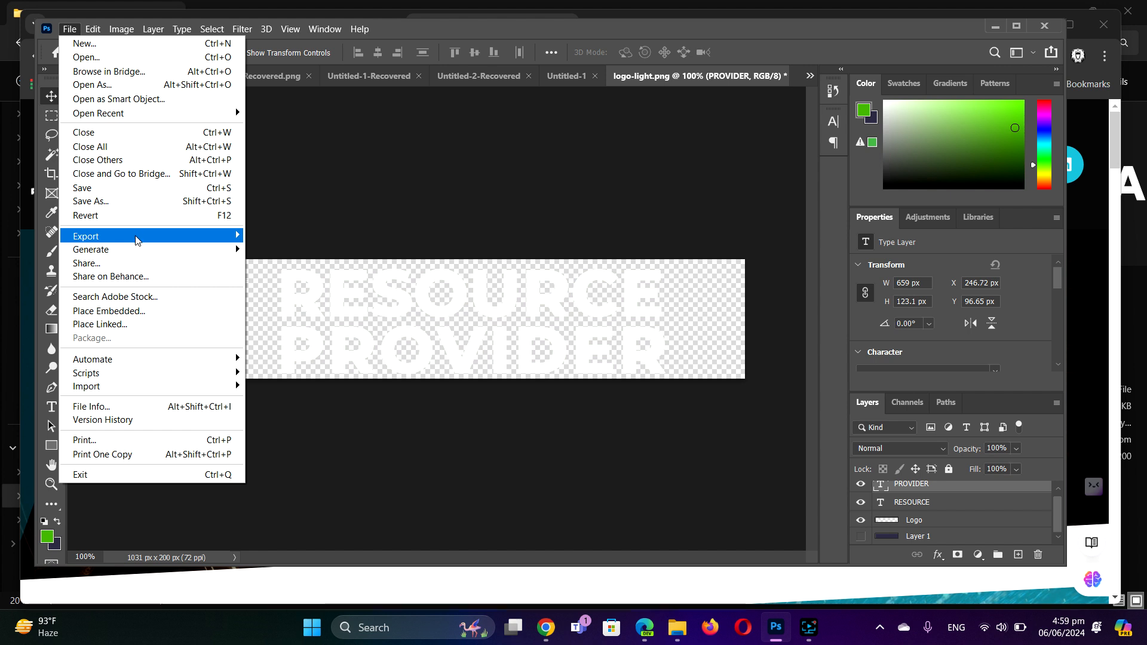
mouse_move(138, 242)
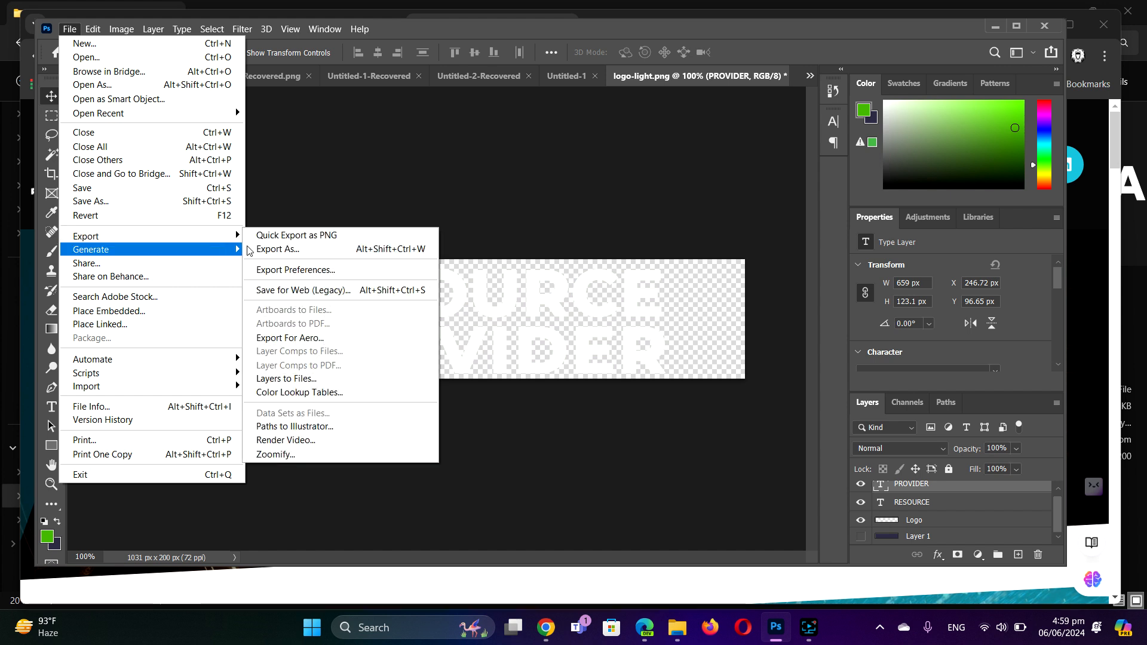
click(354, 291)
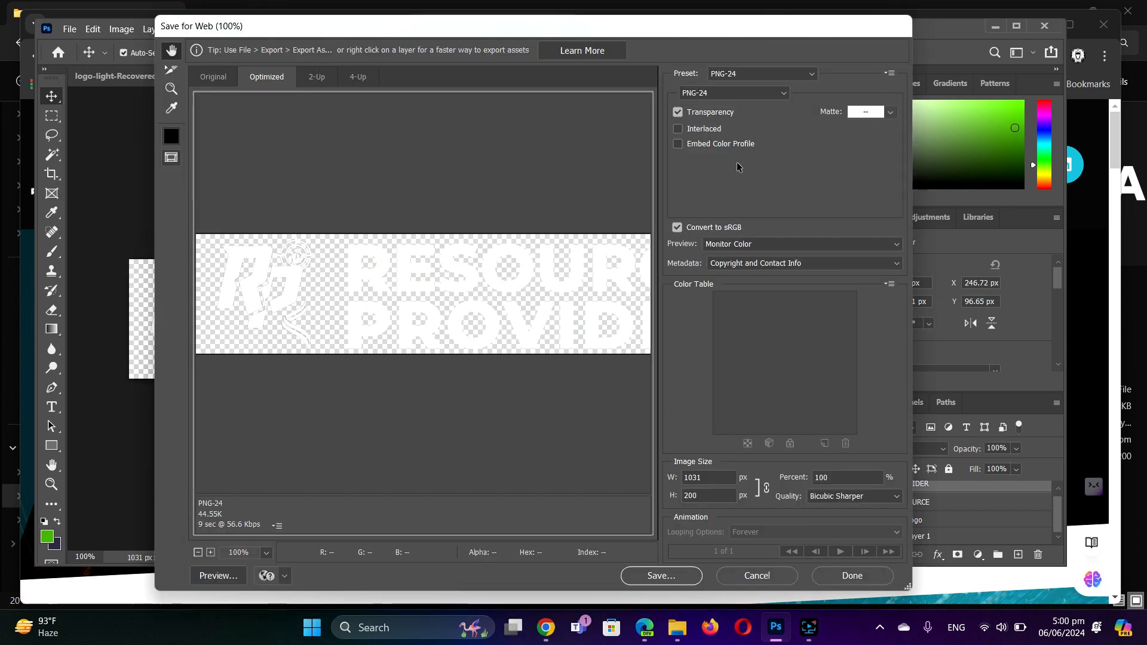
Preview the export as JPEG and return the file format to PNG-24
click(747, 94)
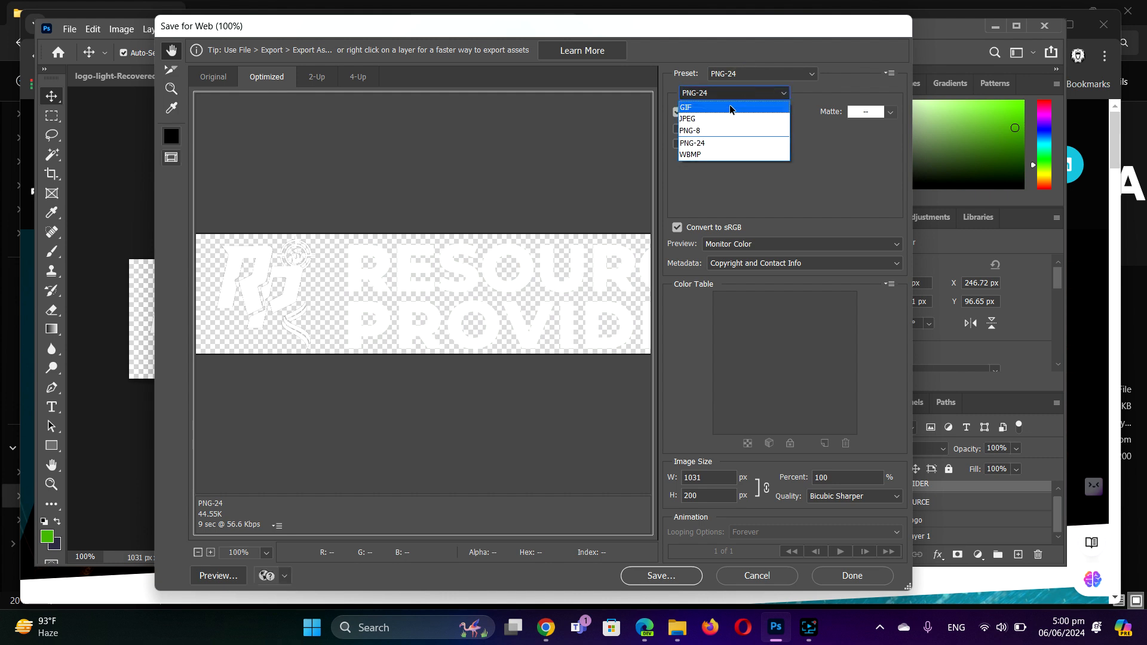
click(725, 119)
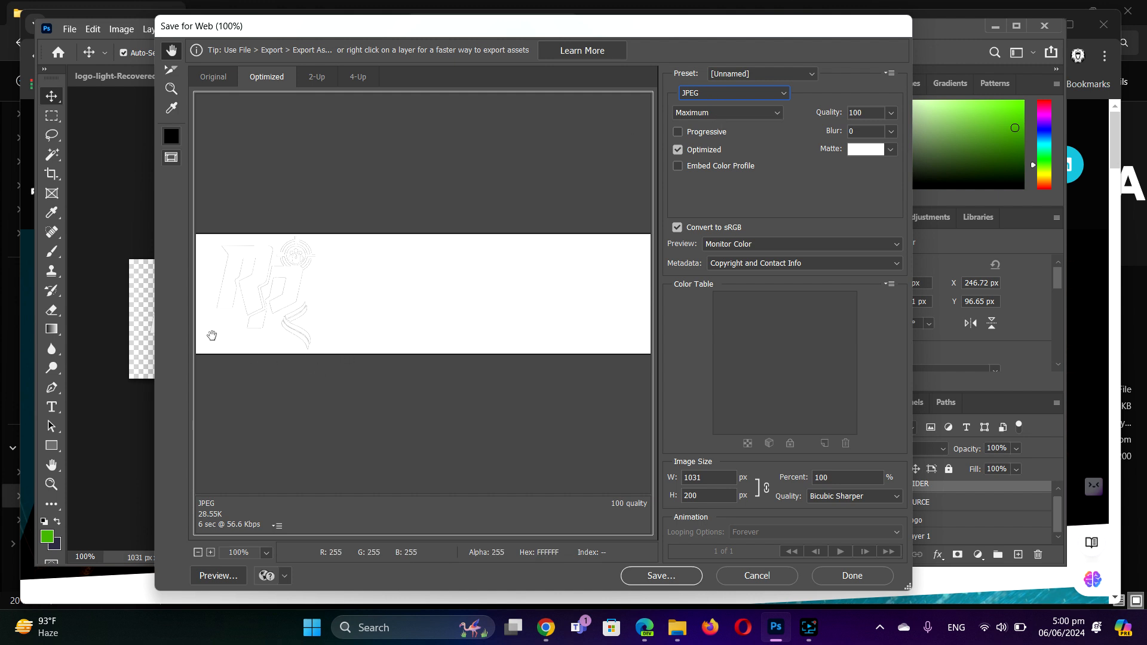
click(712, 95)
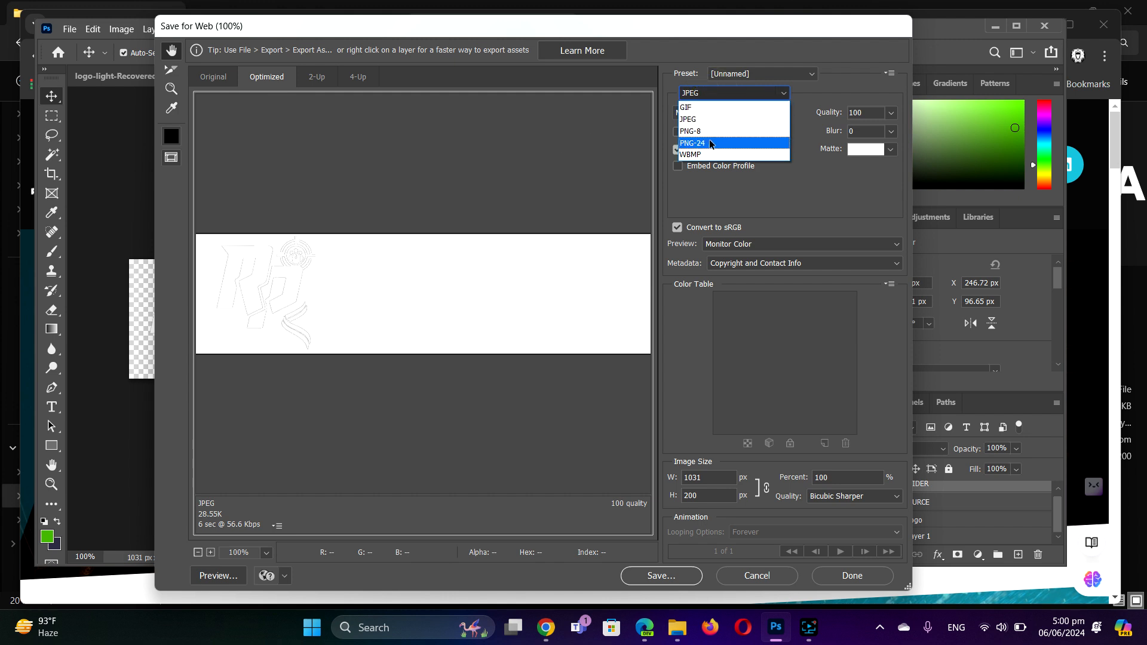
click(711, 144)
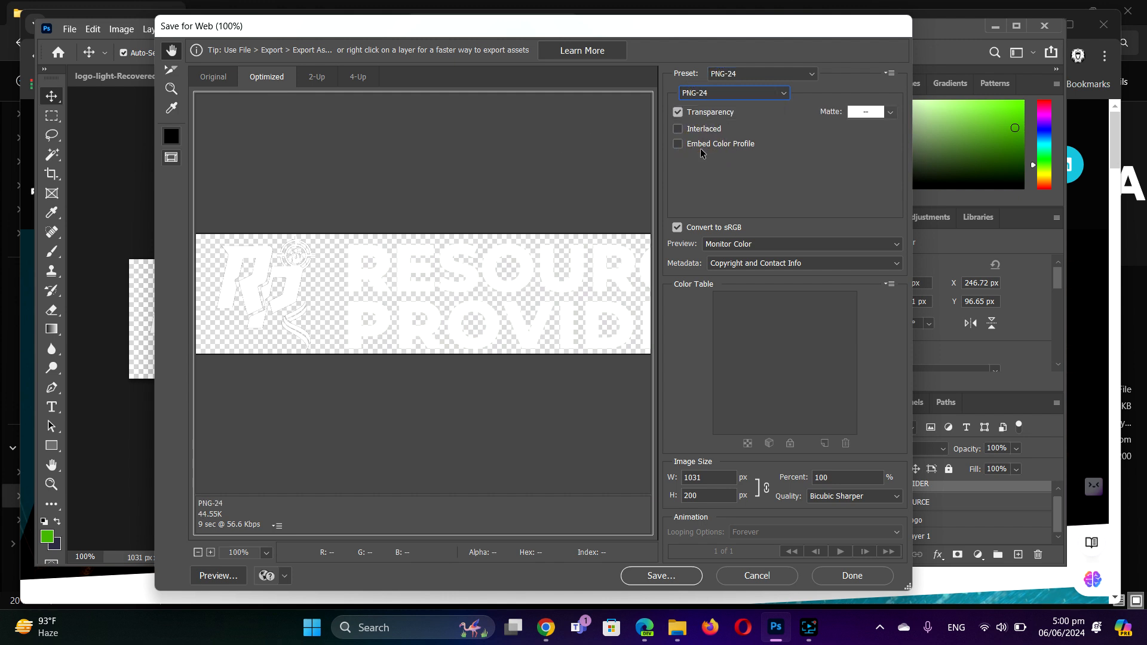
Proceed to saving the optimized PNG and browse drive D: to the Website folder inside RHN > CanPio
click(669, 585)
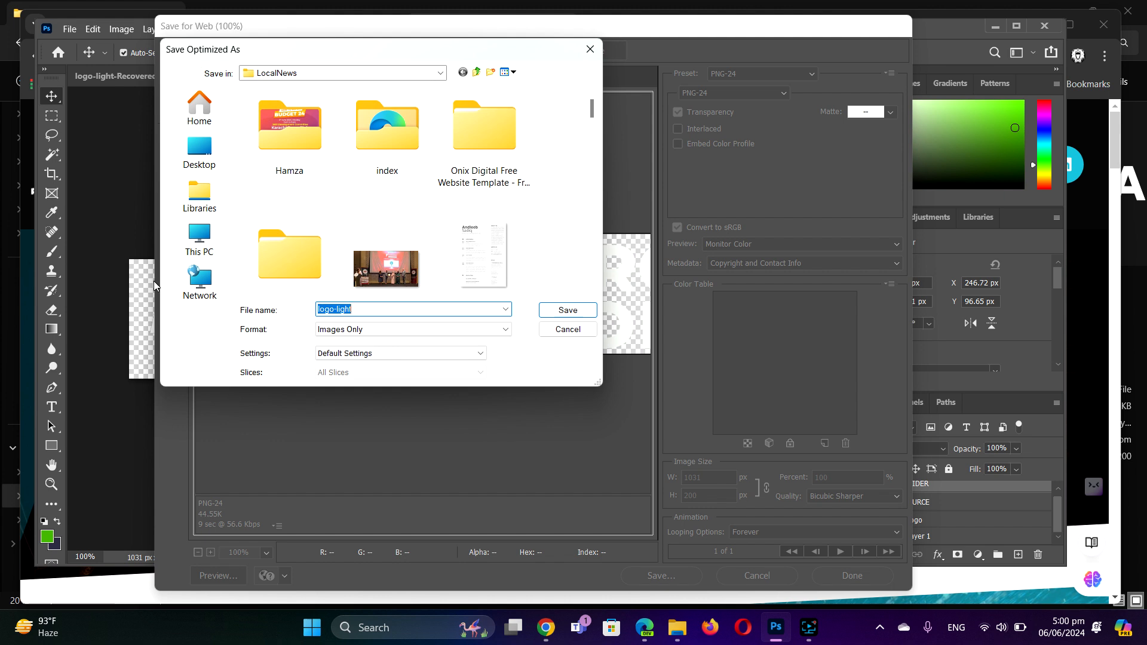
click(207, 245)
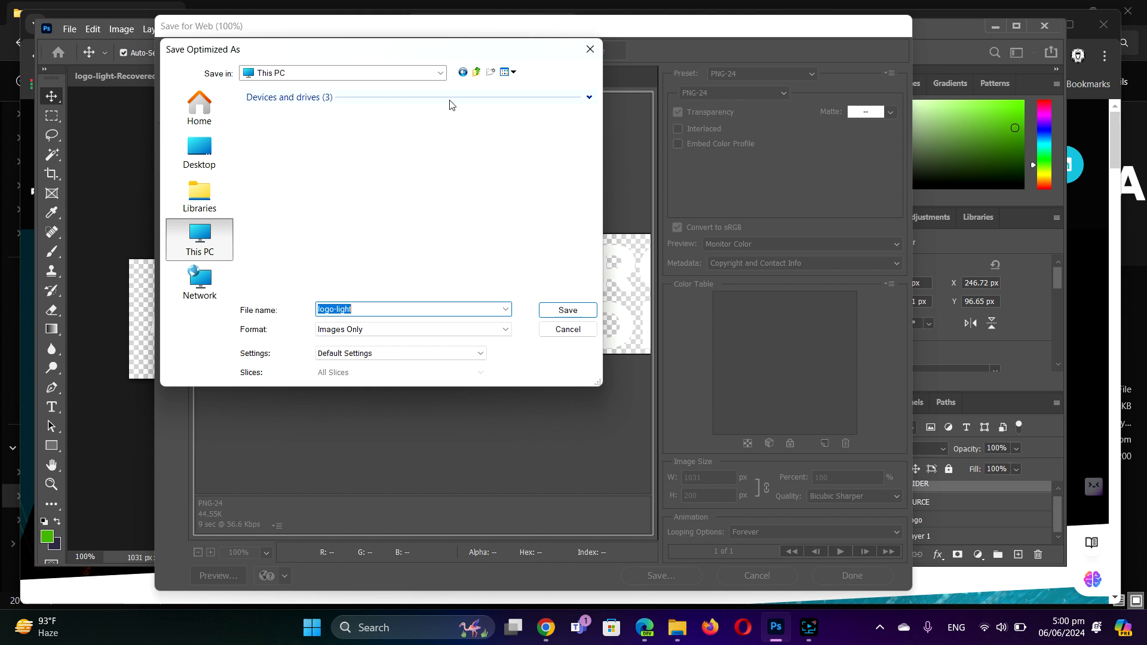
click(441, 72)
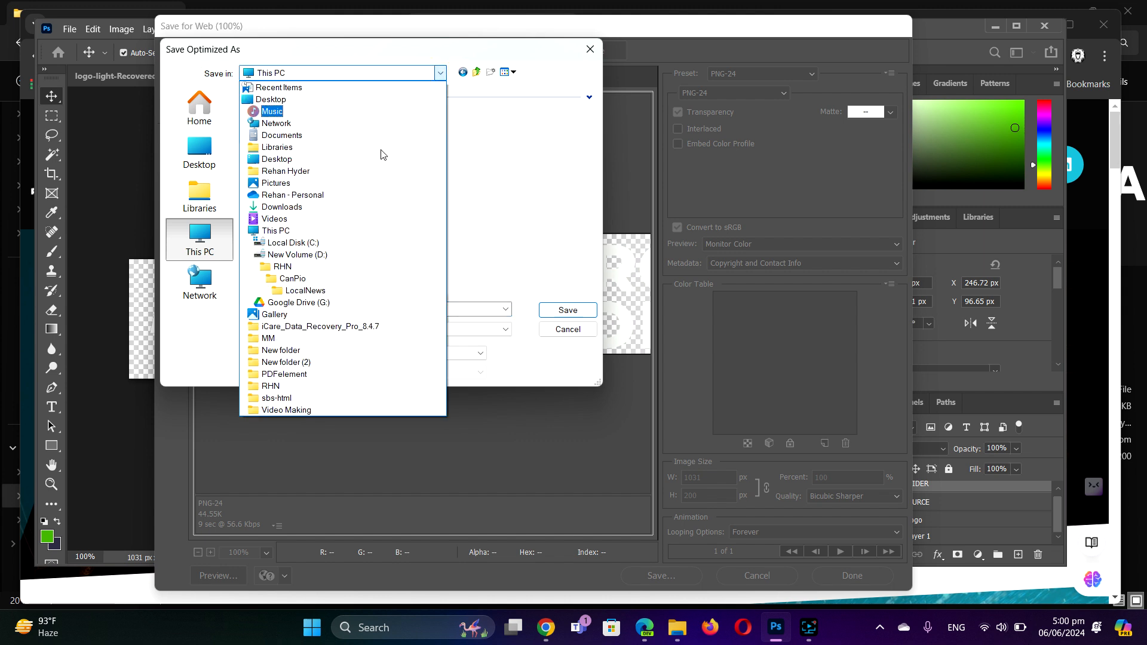
click(320, 256)
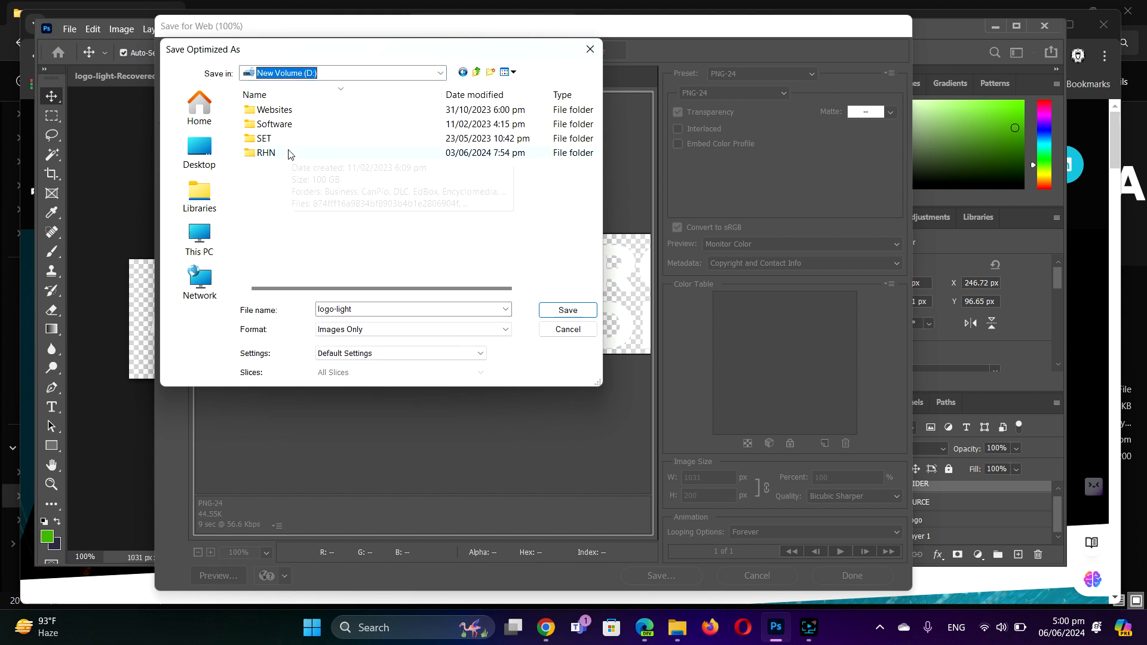
double_click(287, 153)
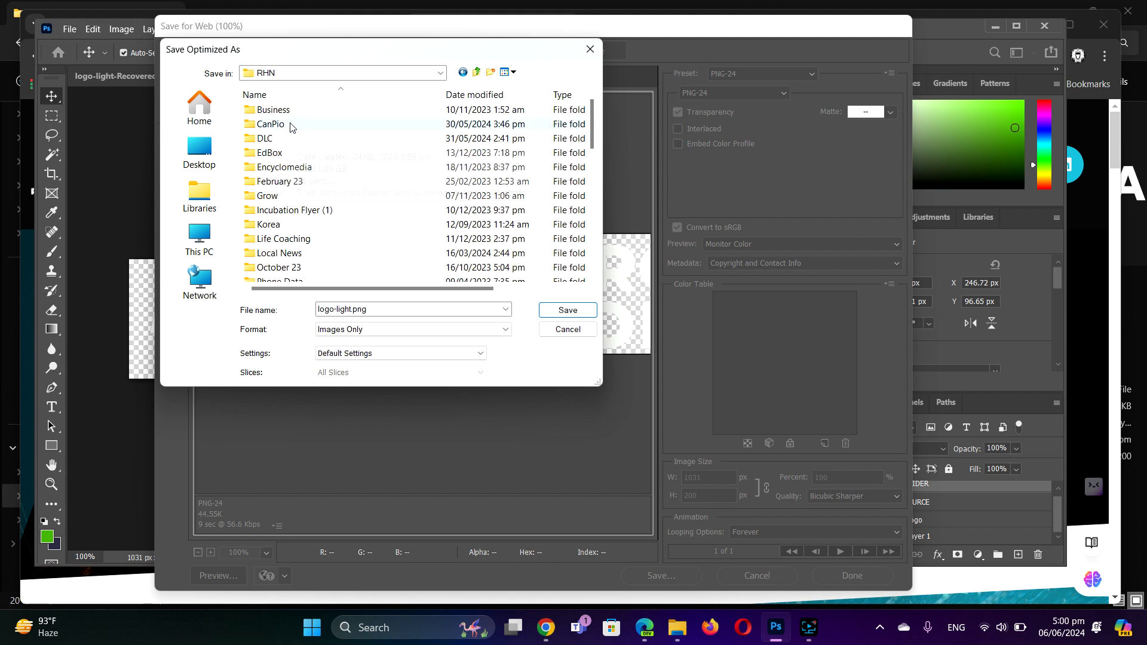
double_click(289, 124)
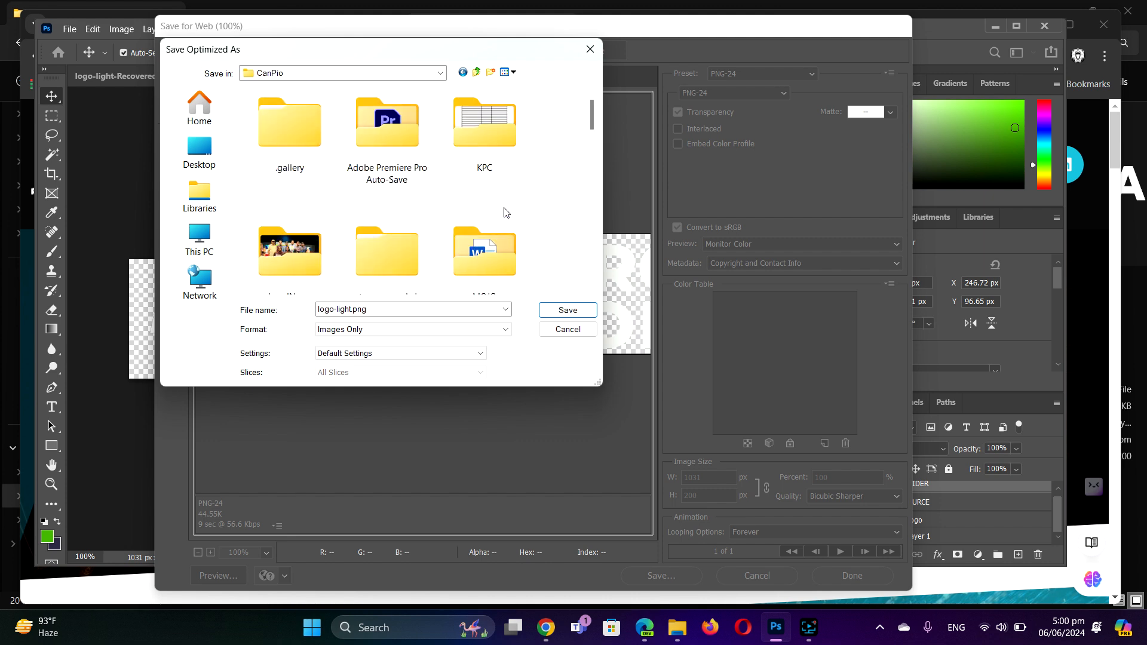
scroll(505, 233, down, 5)
scroll(505, 235, up, 3)
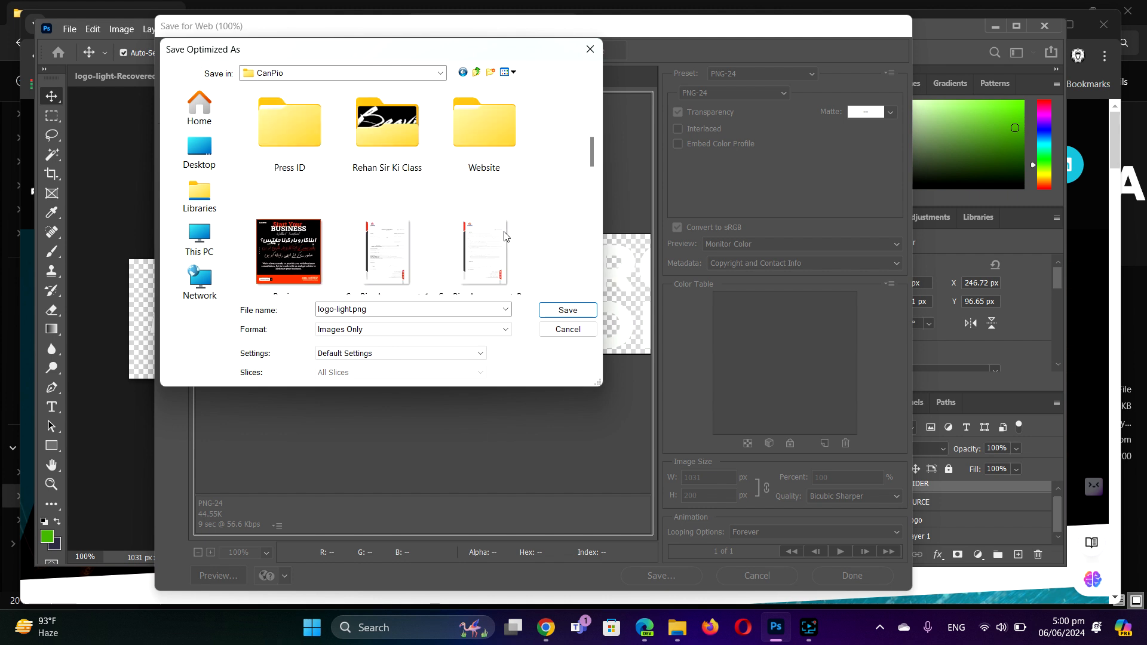
double_click(483, 150)
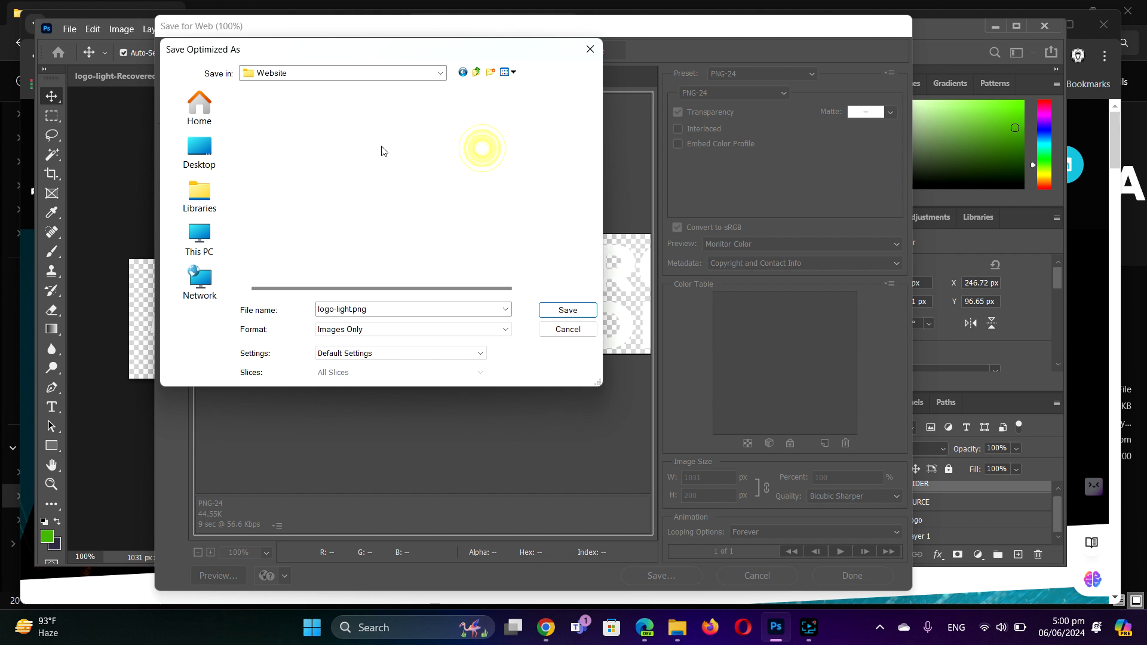
Choose the Jobya template's Jobya_HTML_v2.0.0 > HTML > images folder as the save location for logo-light.png
double_click(300, 125)
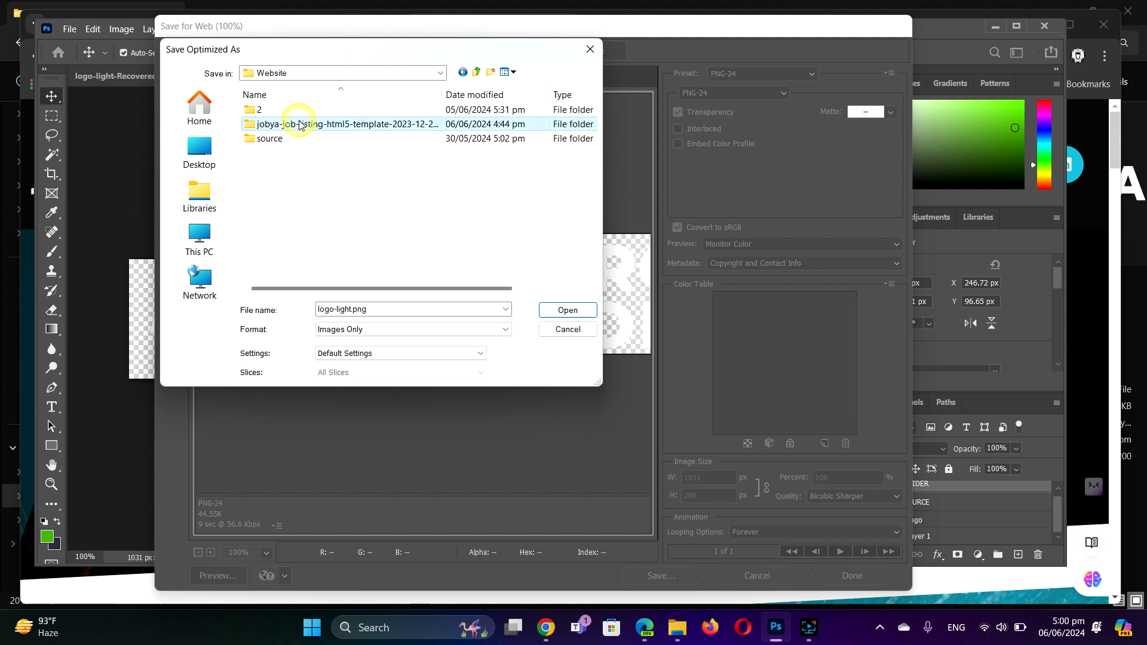
click(302, 113)
double_click(301, 112)
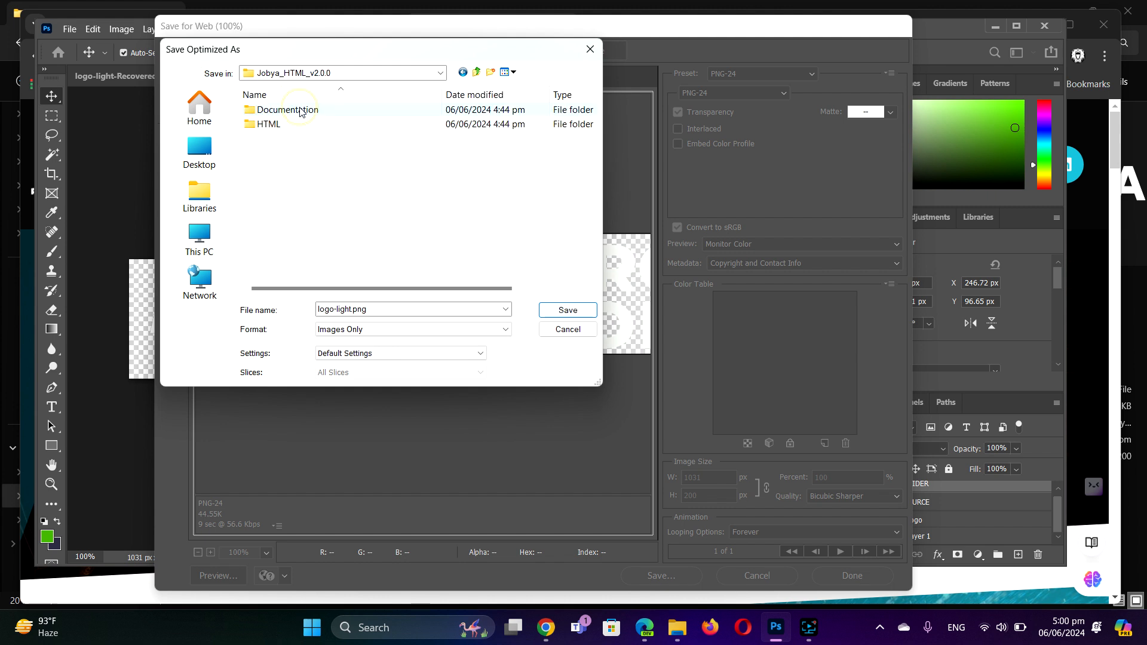
double_click(296, 122)
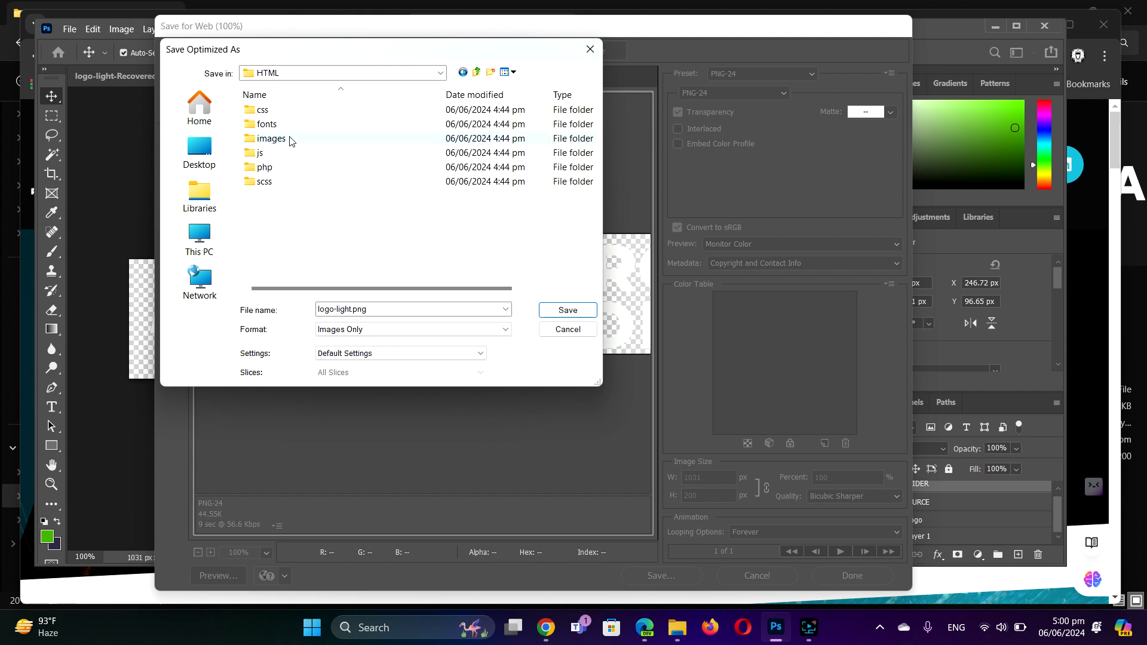
double_click(288, 139)
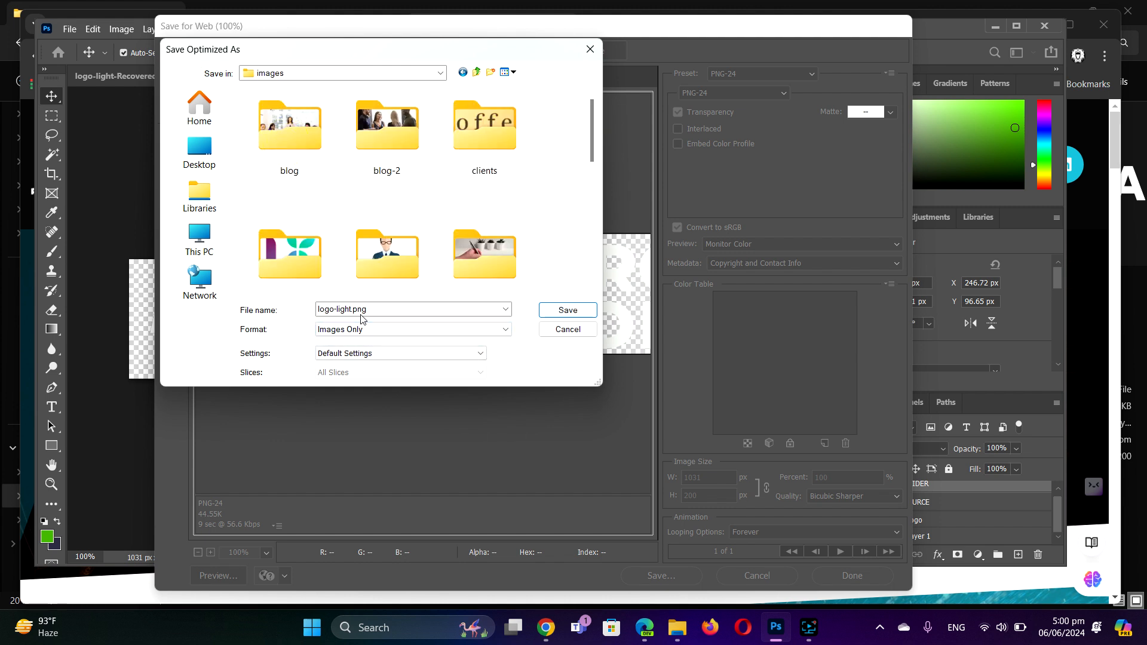
Save the PNG as logo-light.png over the existing file in the images folder, and reload the Jobya index page in Edge
click(578, 310)
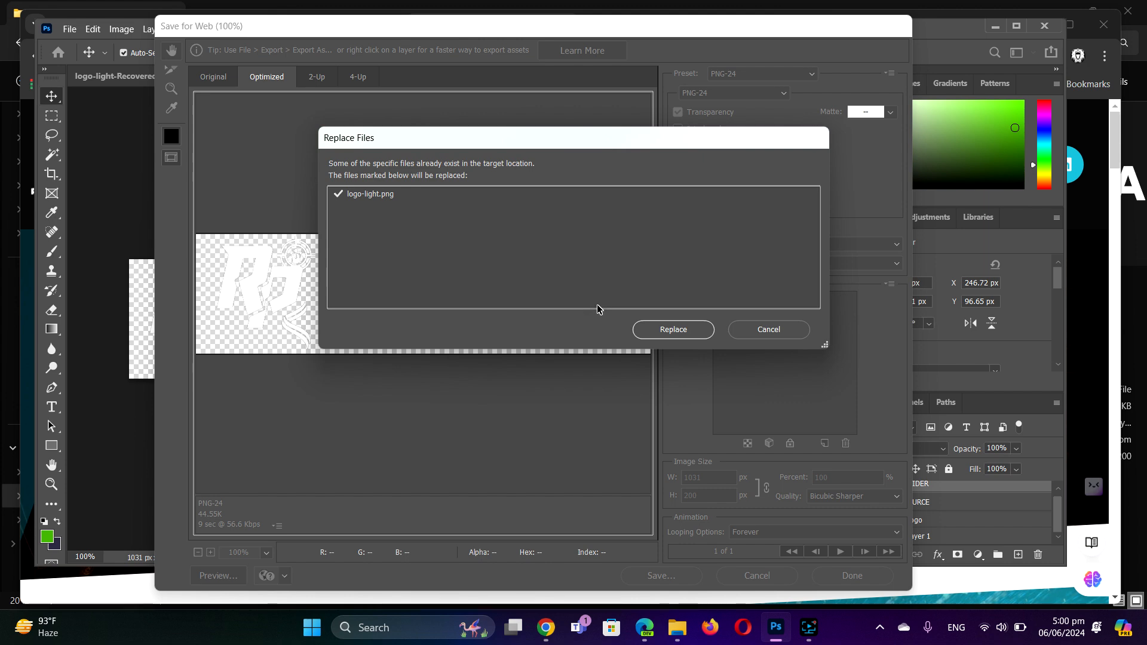
click(691, 332)
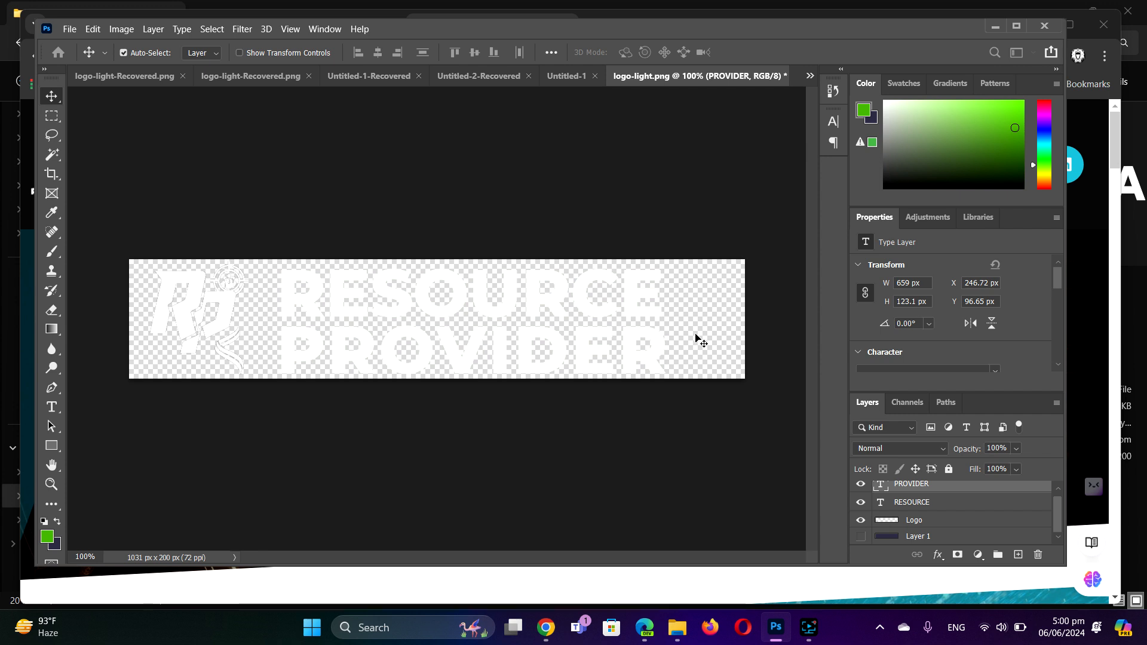
click(644, 629)
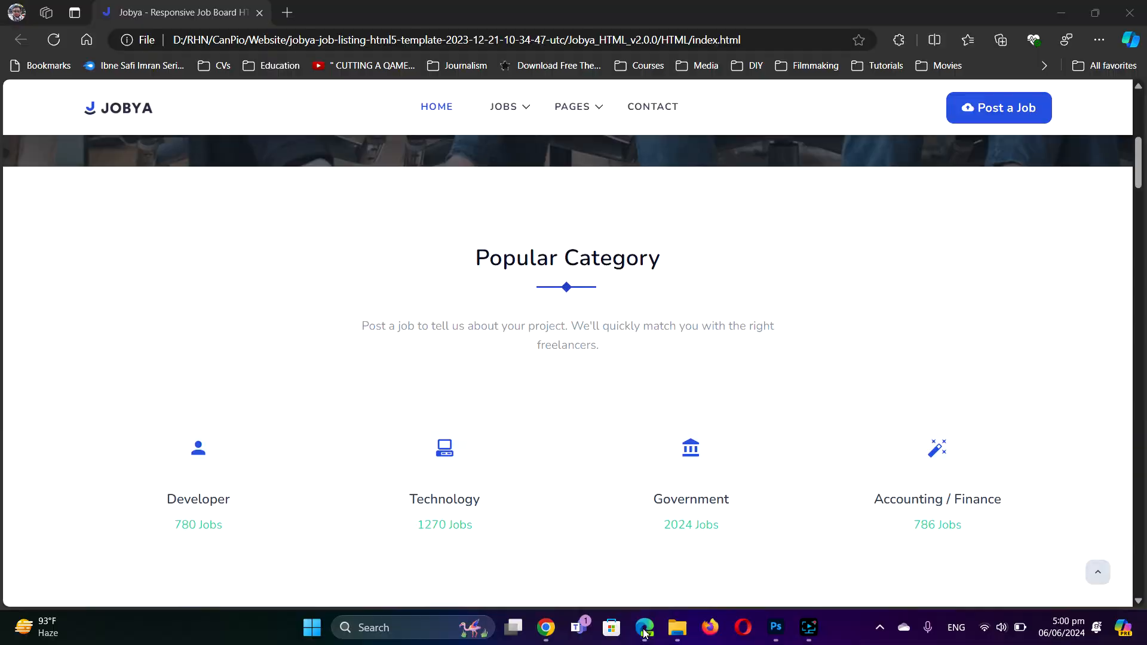
click(46, 40)
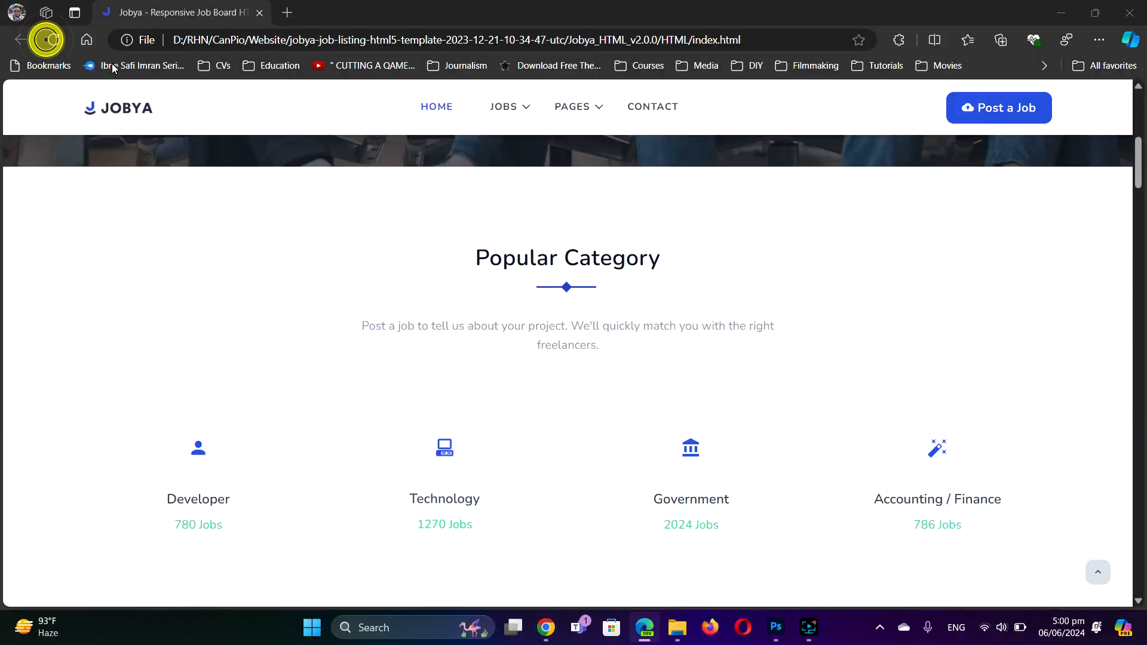
click(47, 39)
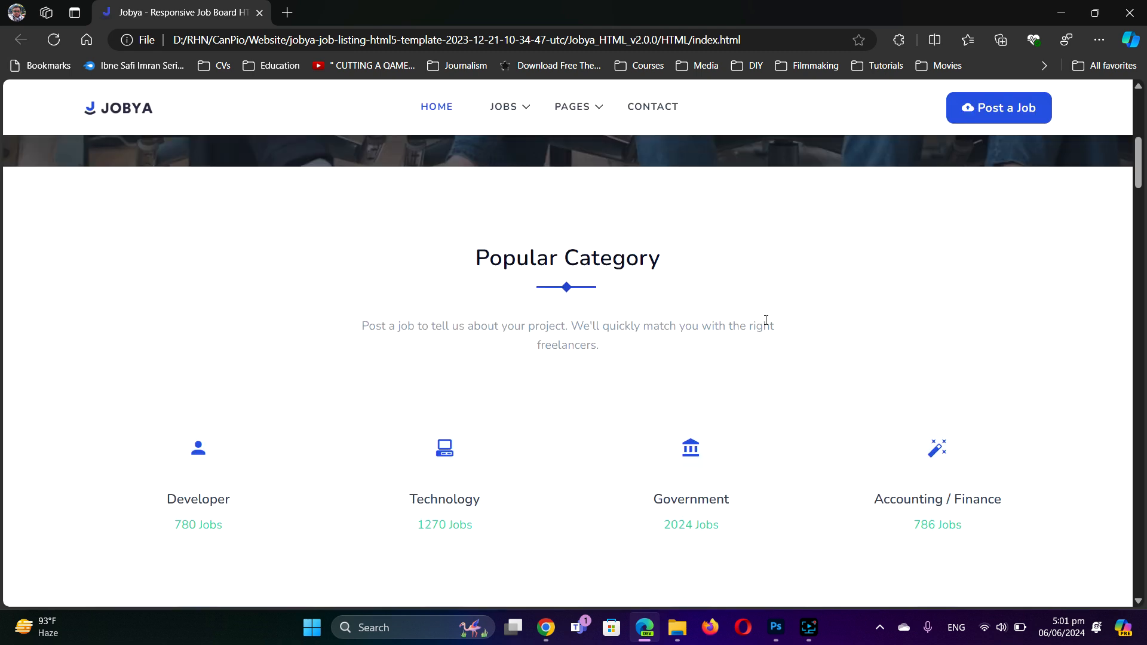
Compare the header logo at the top of the Jobya page with the one in the scrolled header
scroll(766, 320, up, 7)
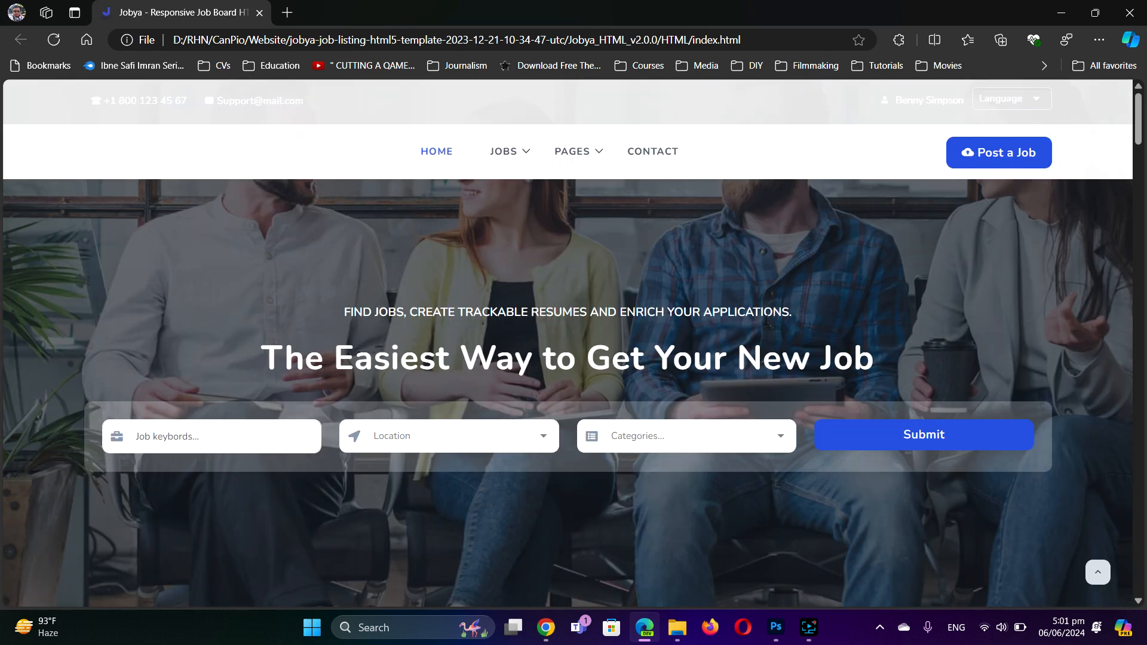
scroll(208, 181, down, 1)
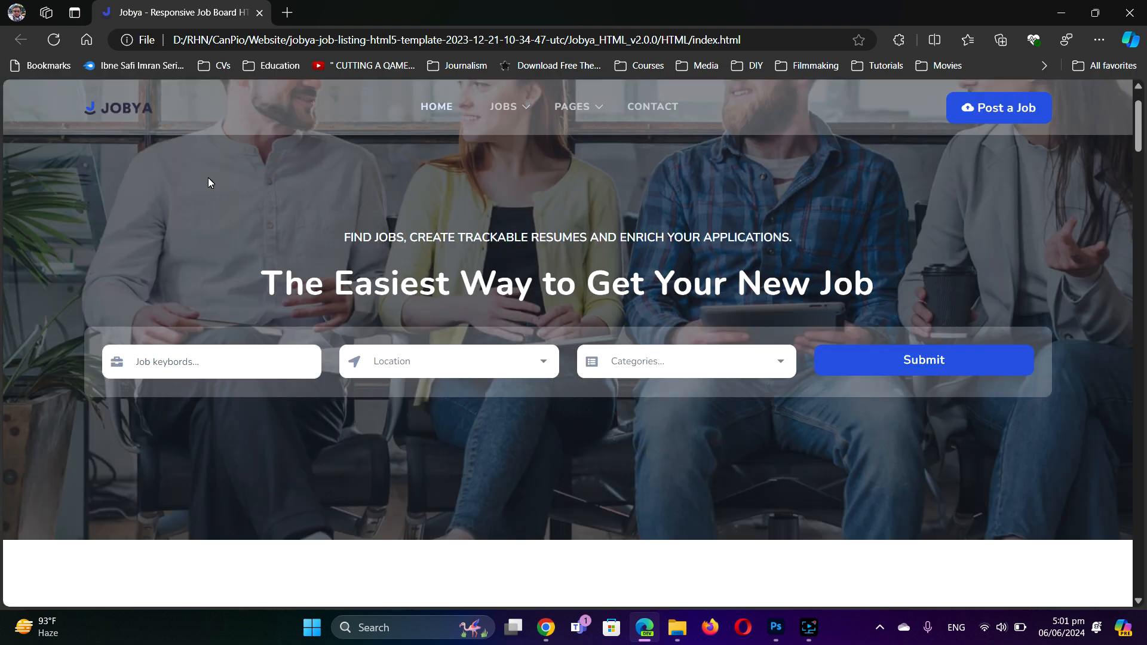
scroll(242, 188, up, 1)
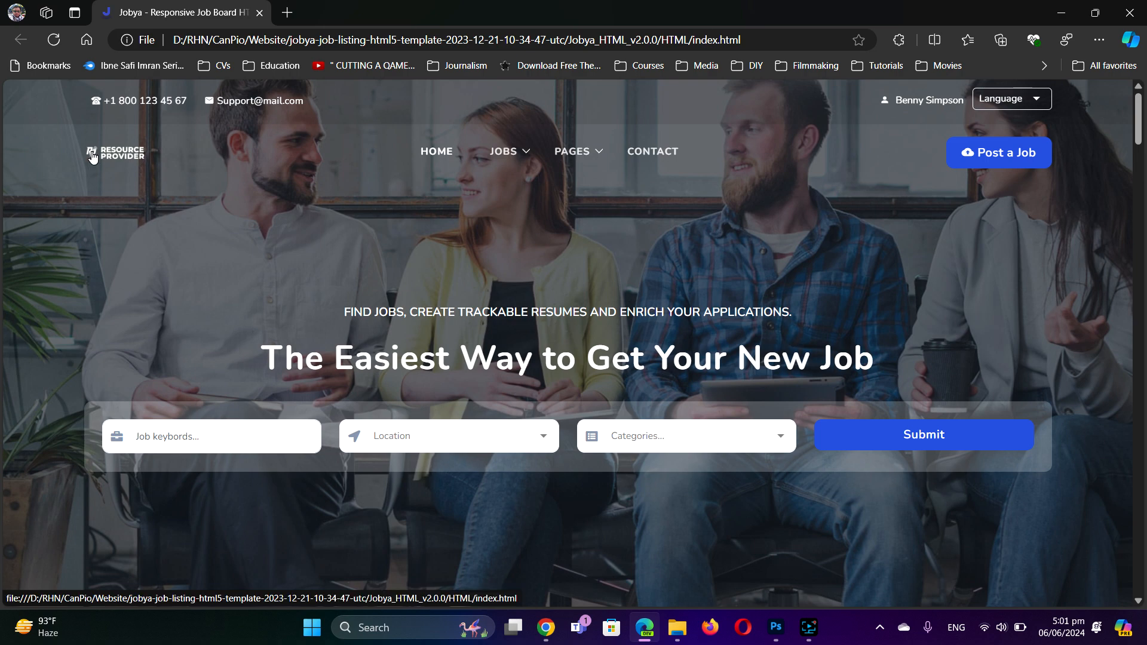
click(778, 629)
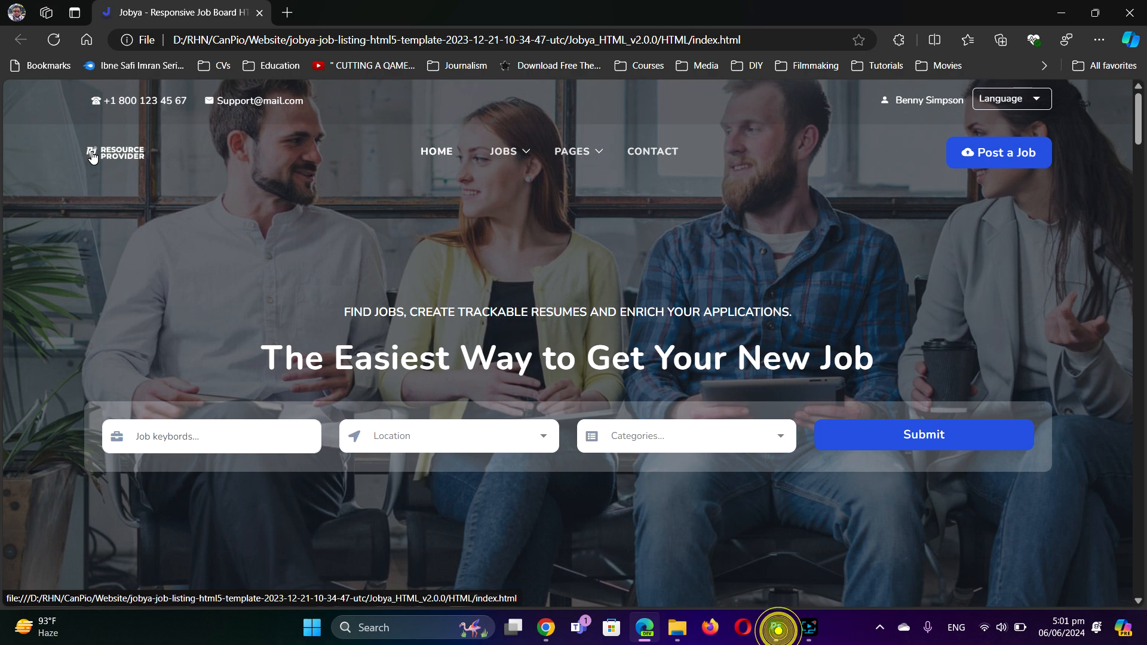
scroll(91, 156, down, 4)
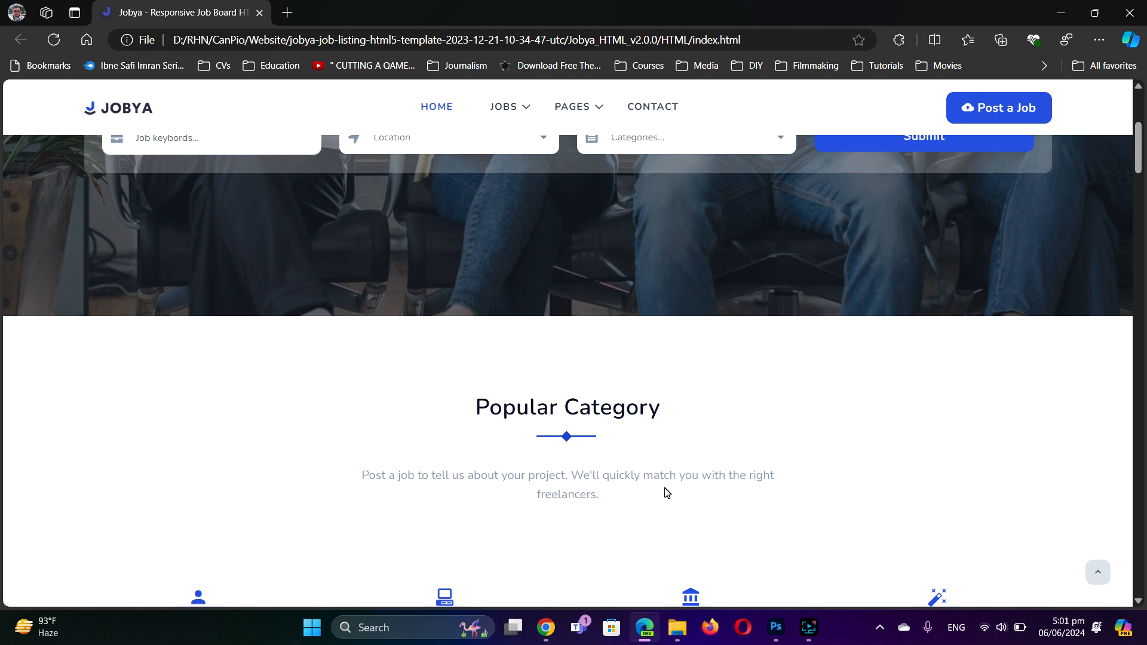
Switch to Photoshop and set the text color of the RESOURCE and PROVIDER layers to dark navy 353349
key(alt+Tab)
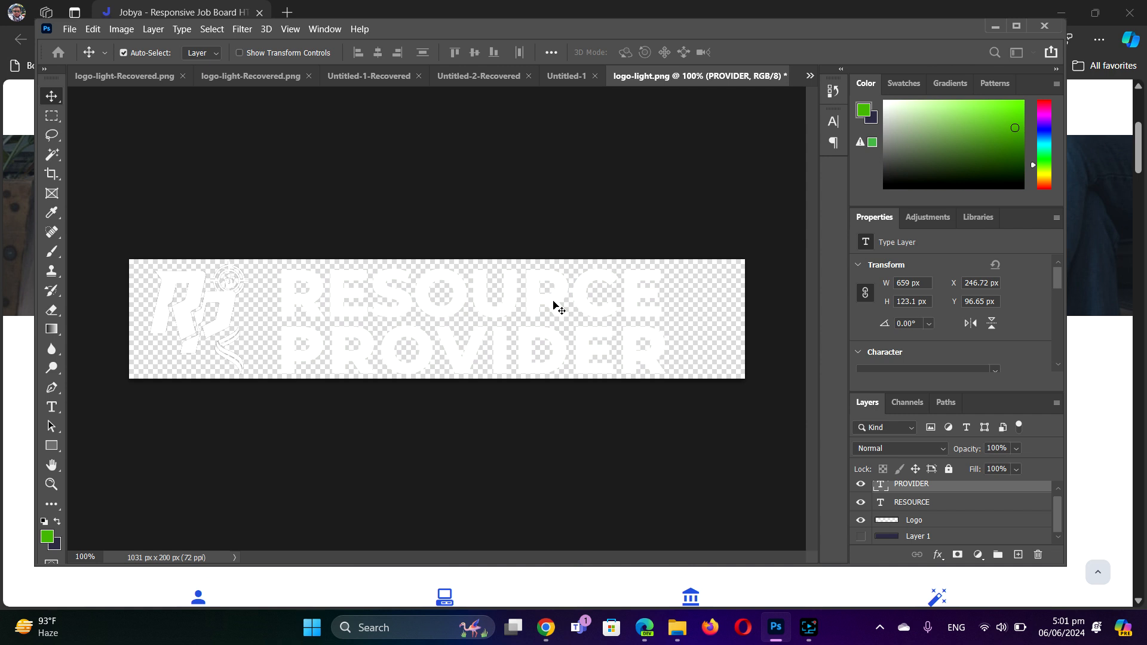
click(912, 502)
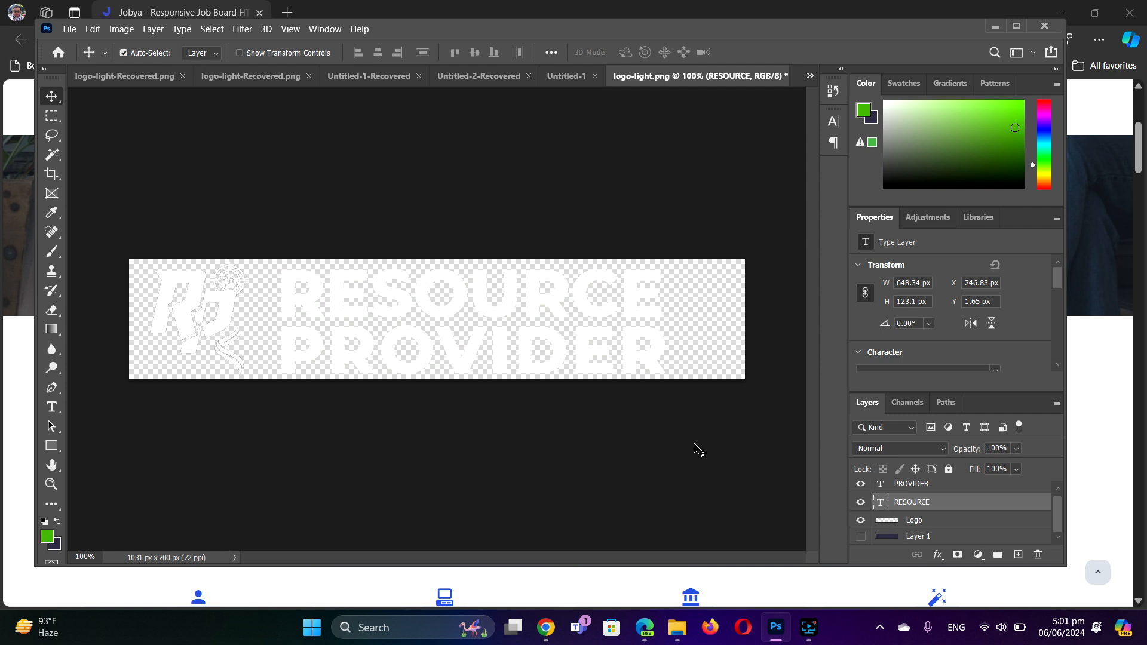
ctrl+click(914, 485)
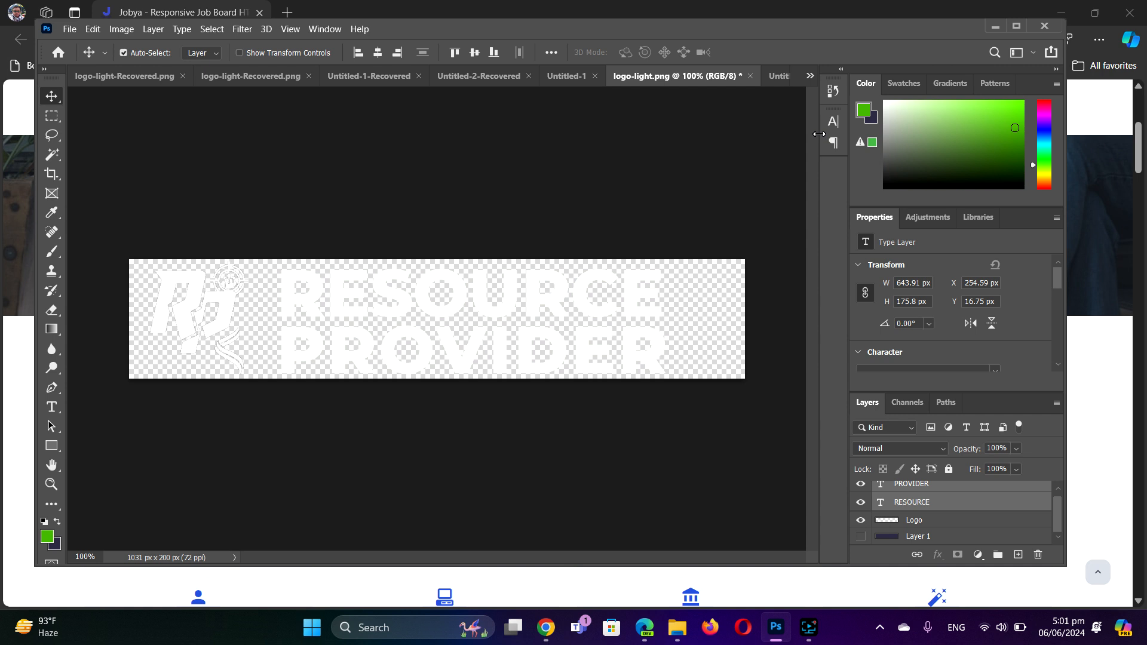
click(833, 122)
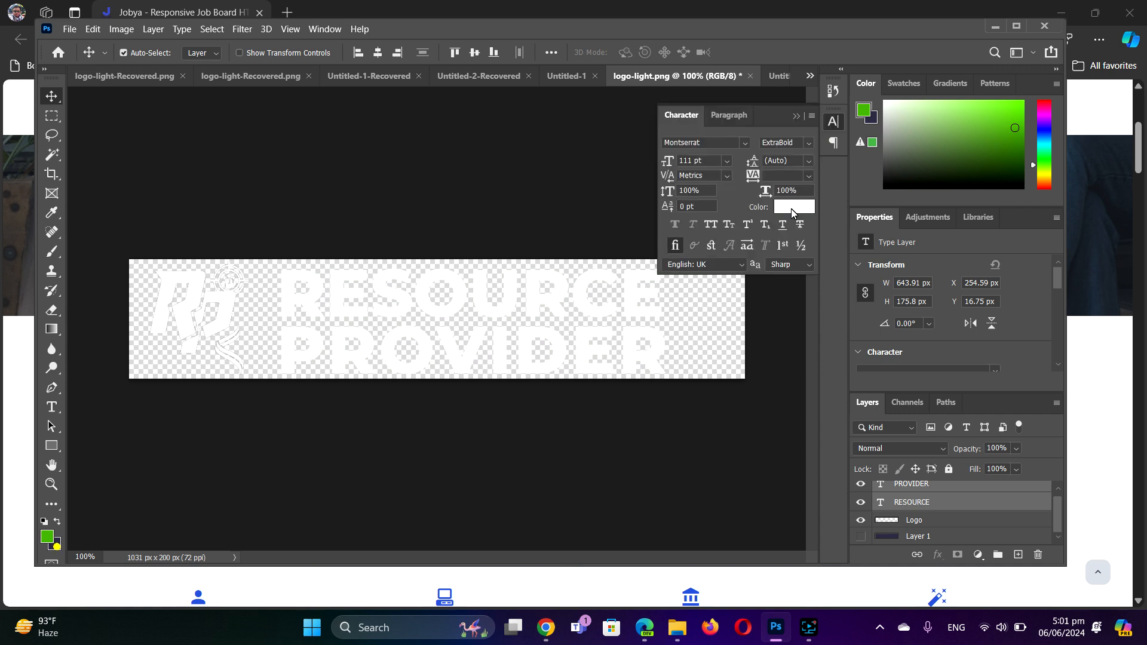
click(51, 538)
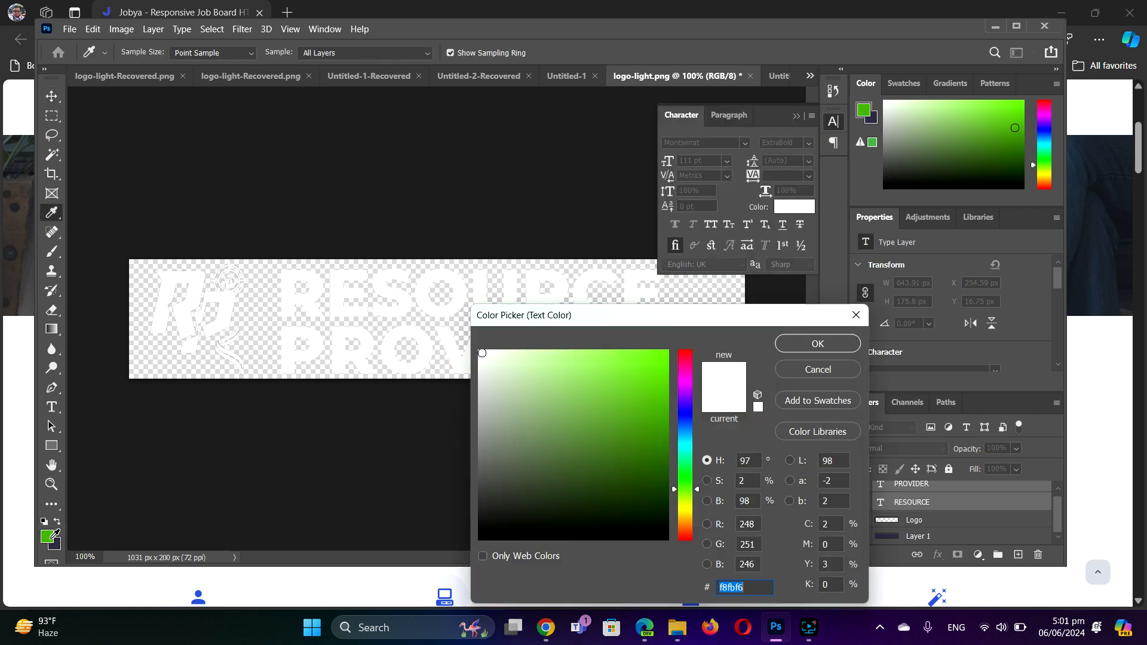
click(58, 543)
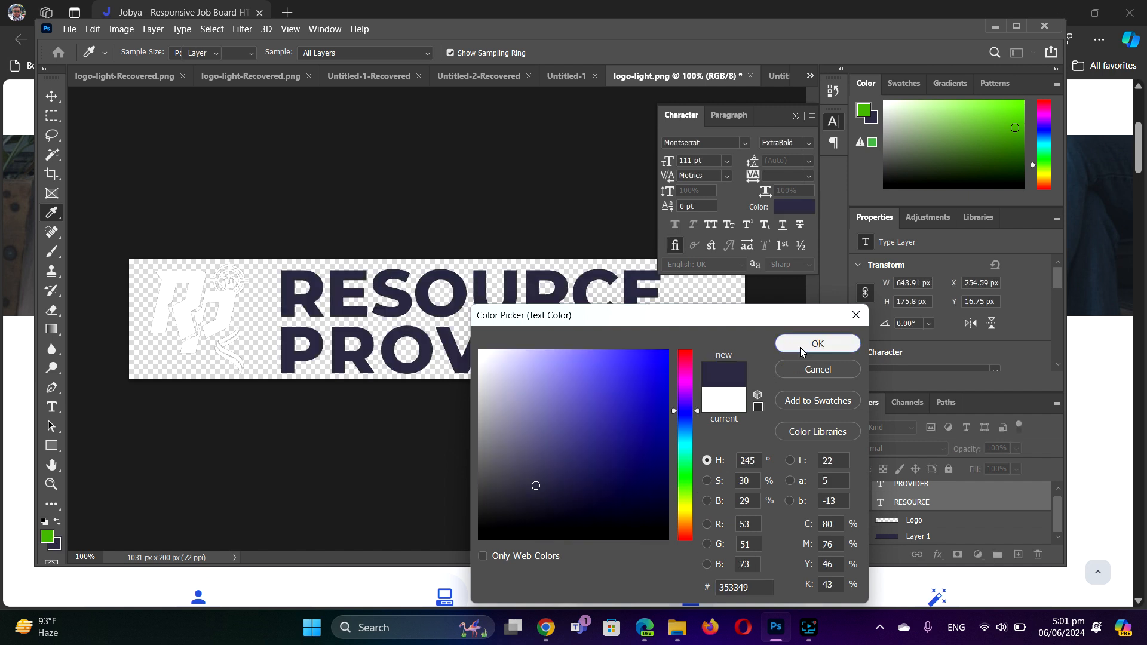
click(800, 346)
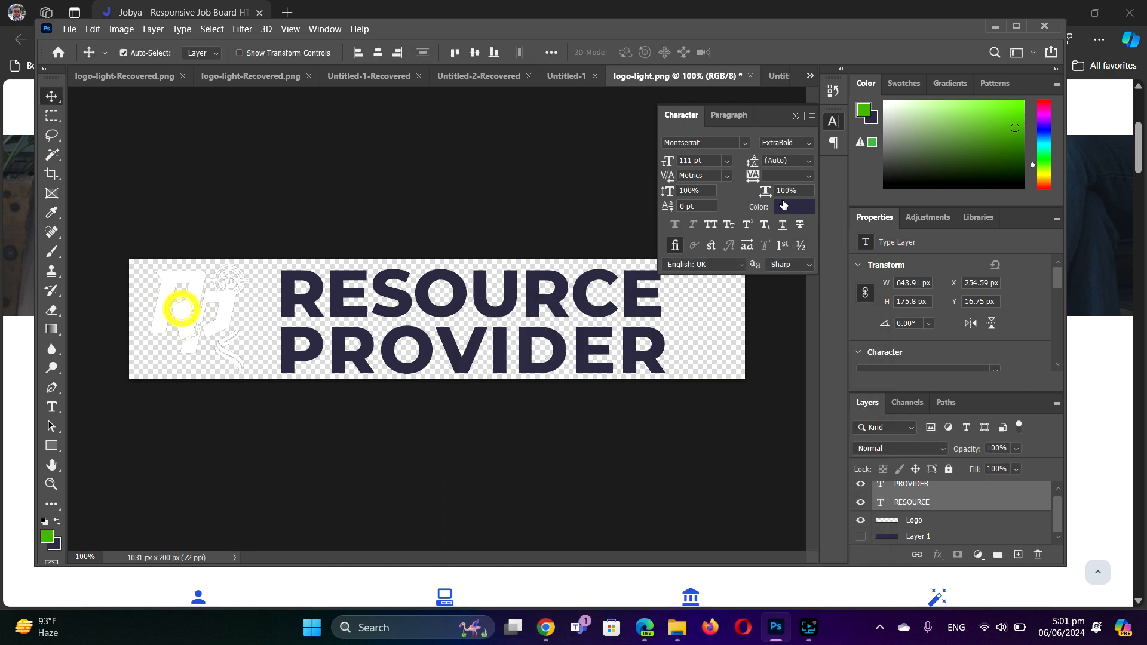
Recolor the mark on the Logo layer by selecting its pixels, filling them with purple 7738f9 and clearing the selection
click(184, 313)
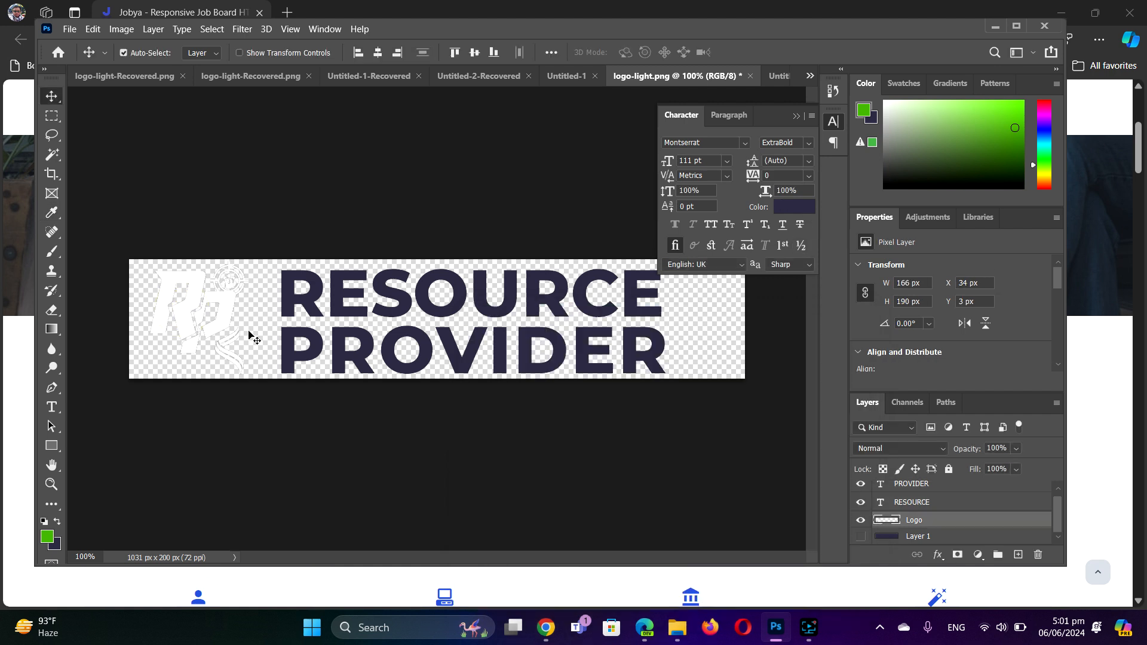
ctrl+click(886, 522)
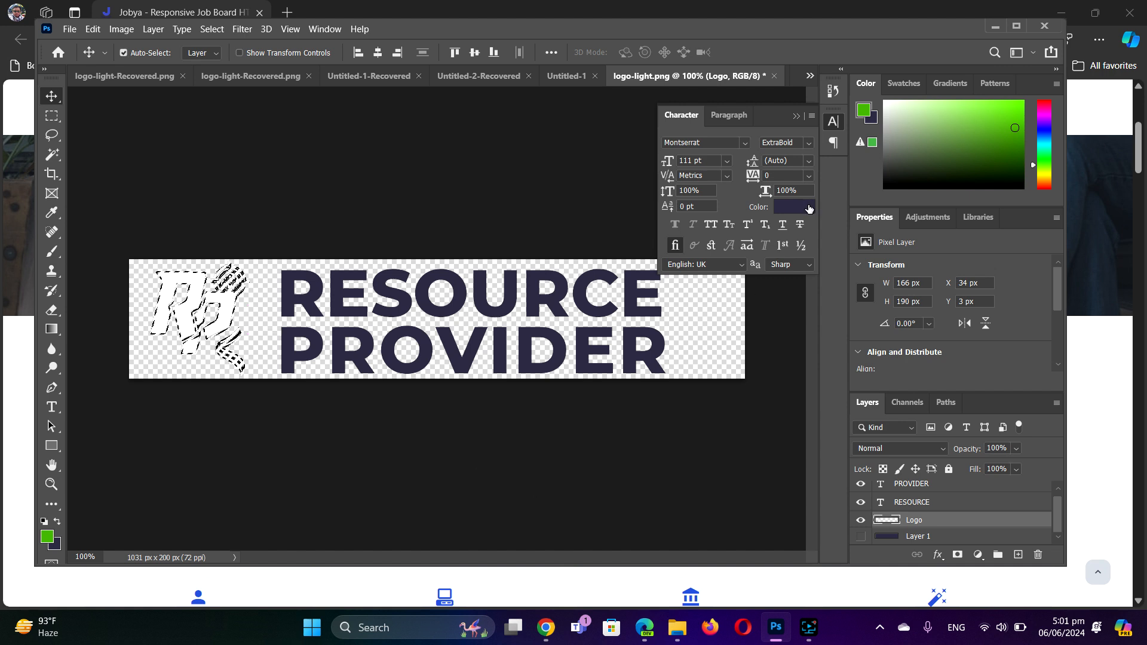
click(48, 536)
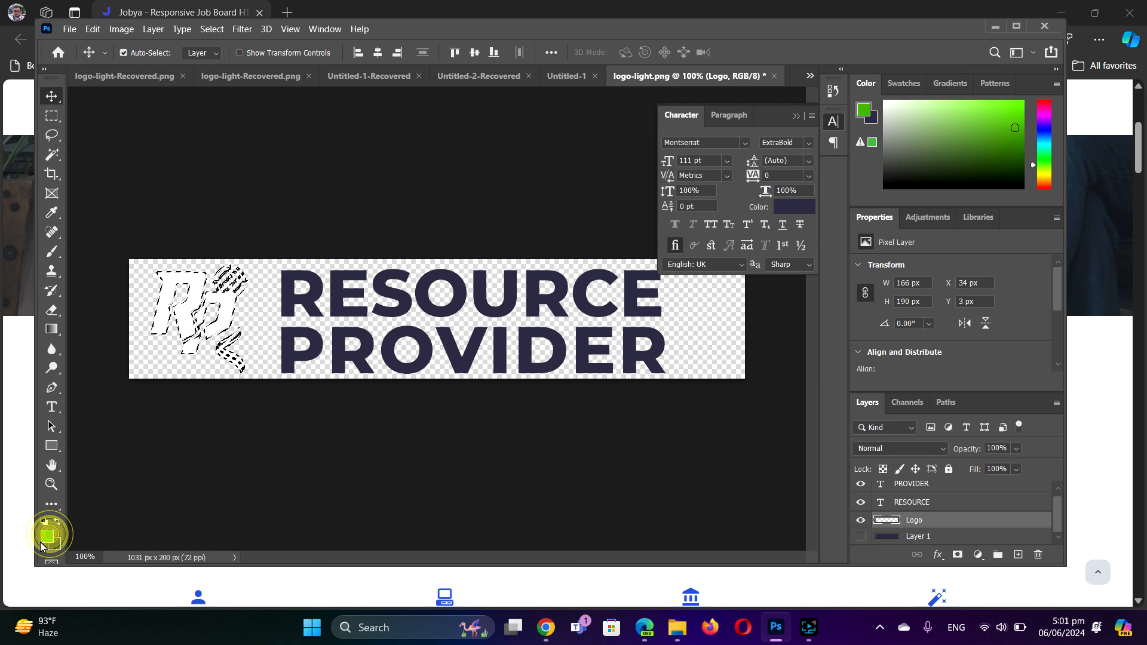
click(688, 428)
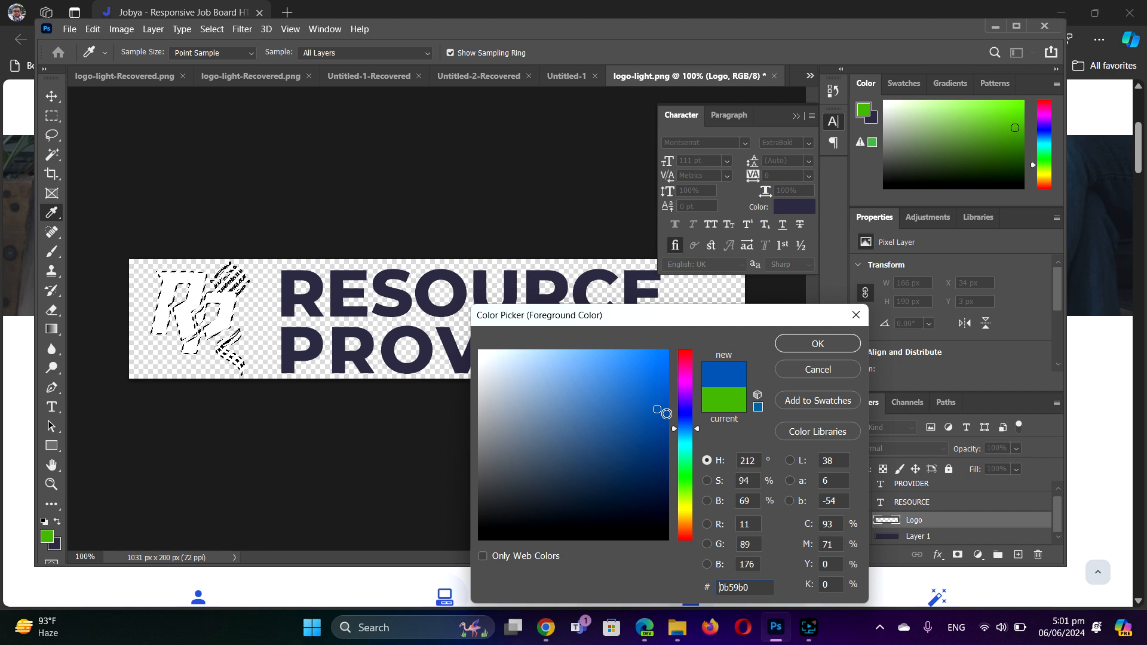
click(690, 396)
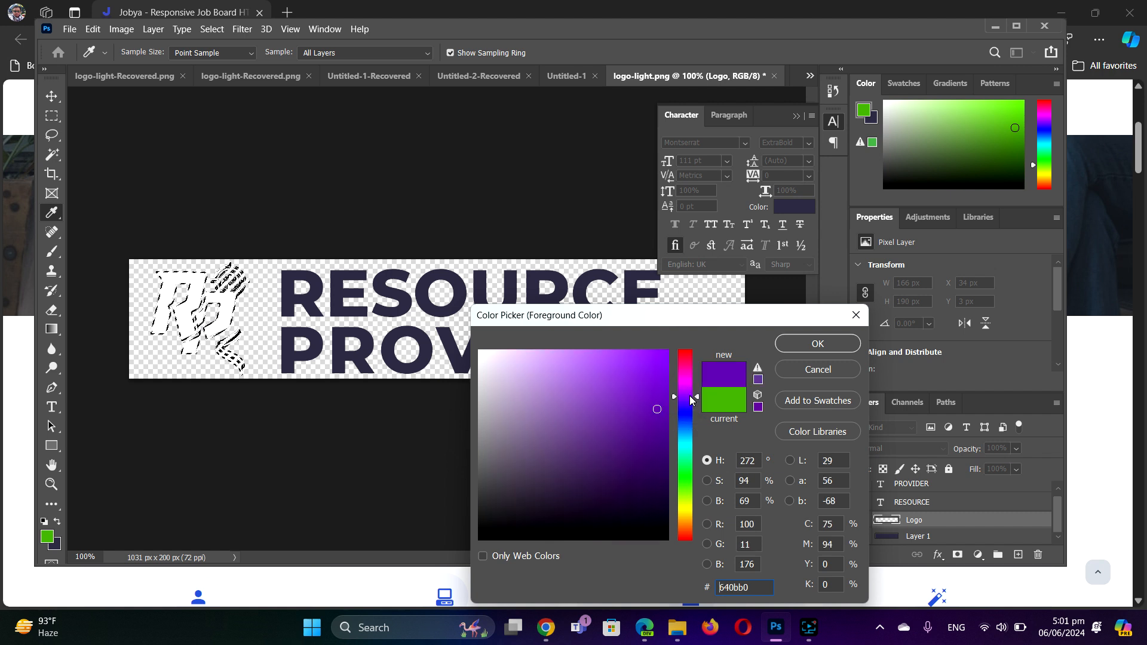
click(688, 404)
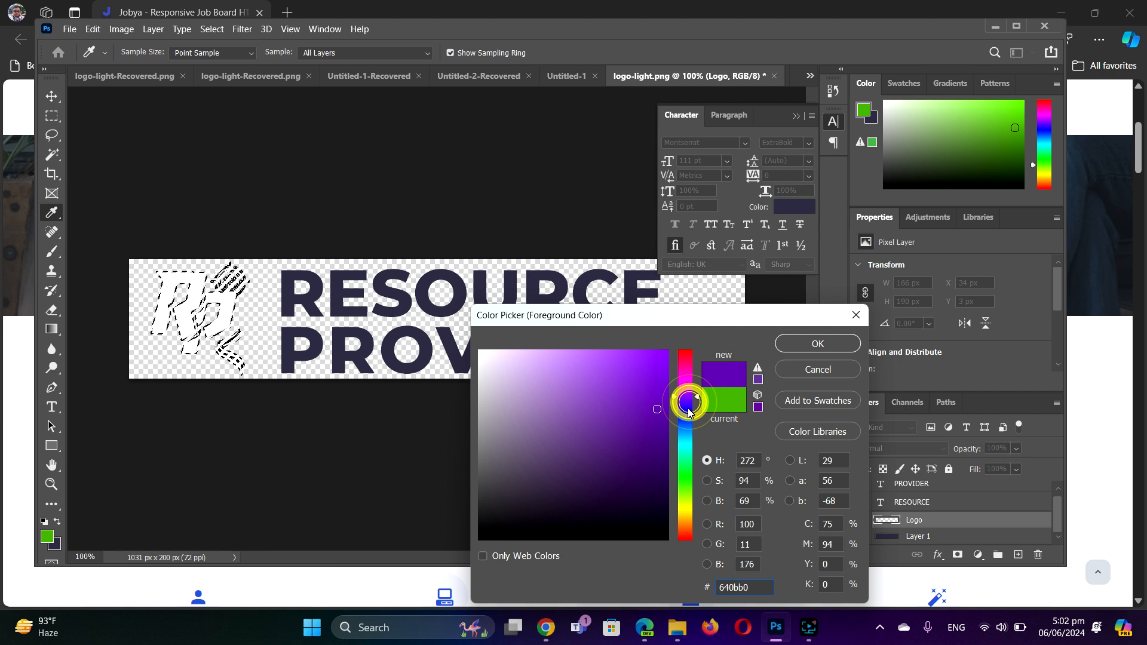
click(643, 626)
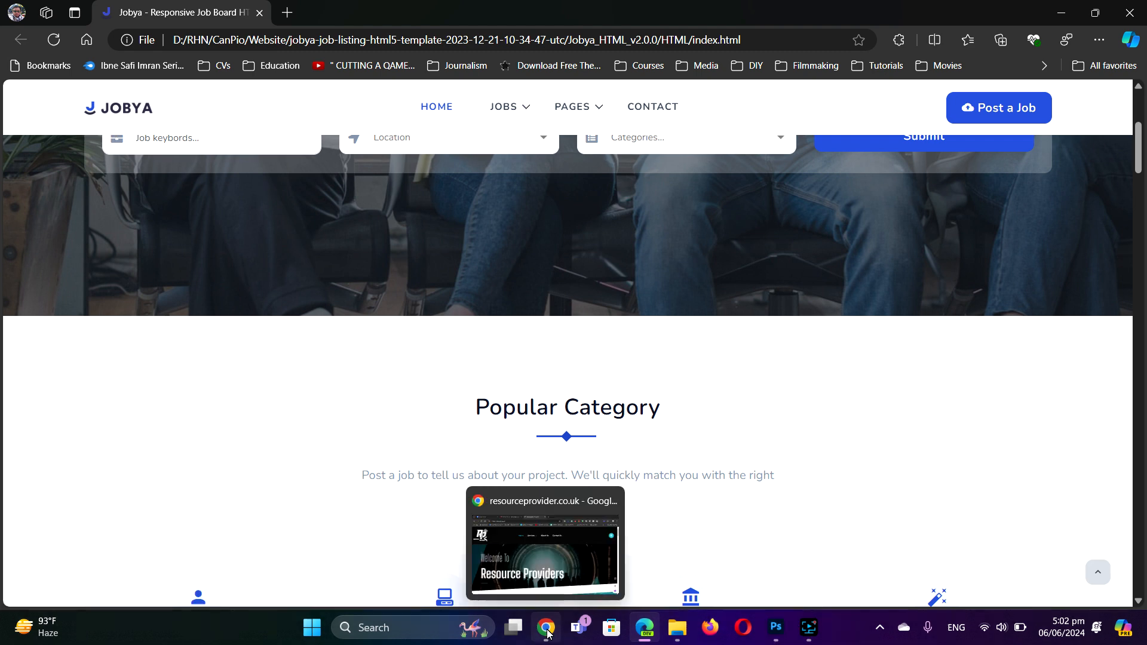
click(782, 634)
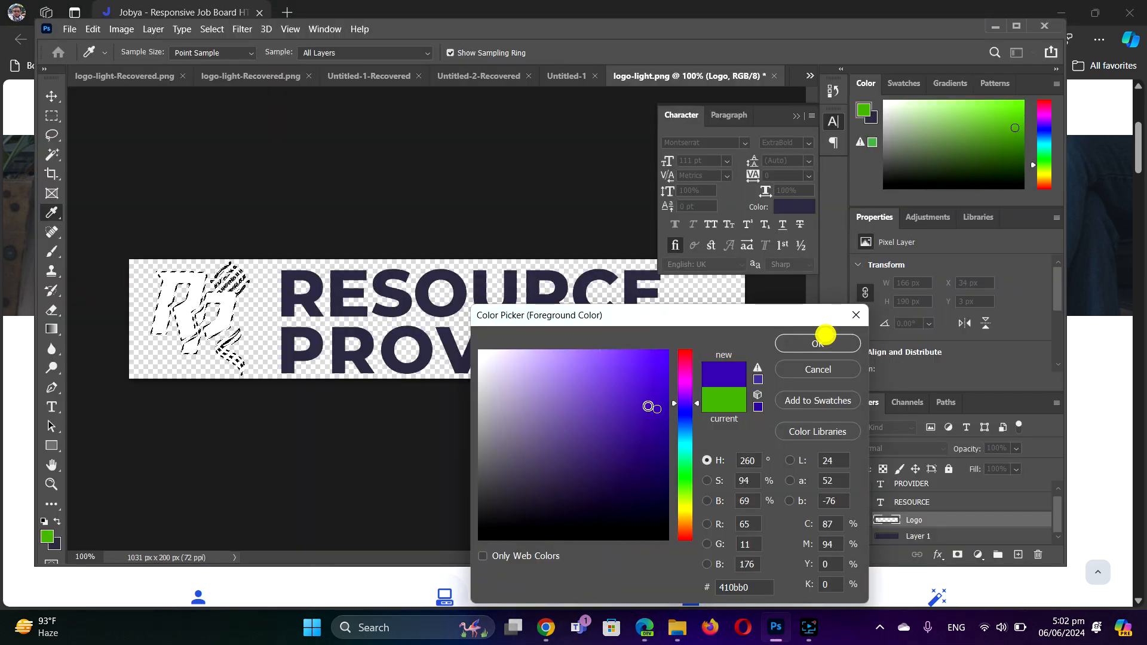
click(626, 354)
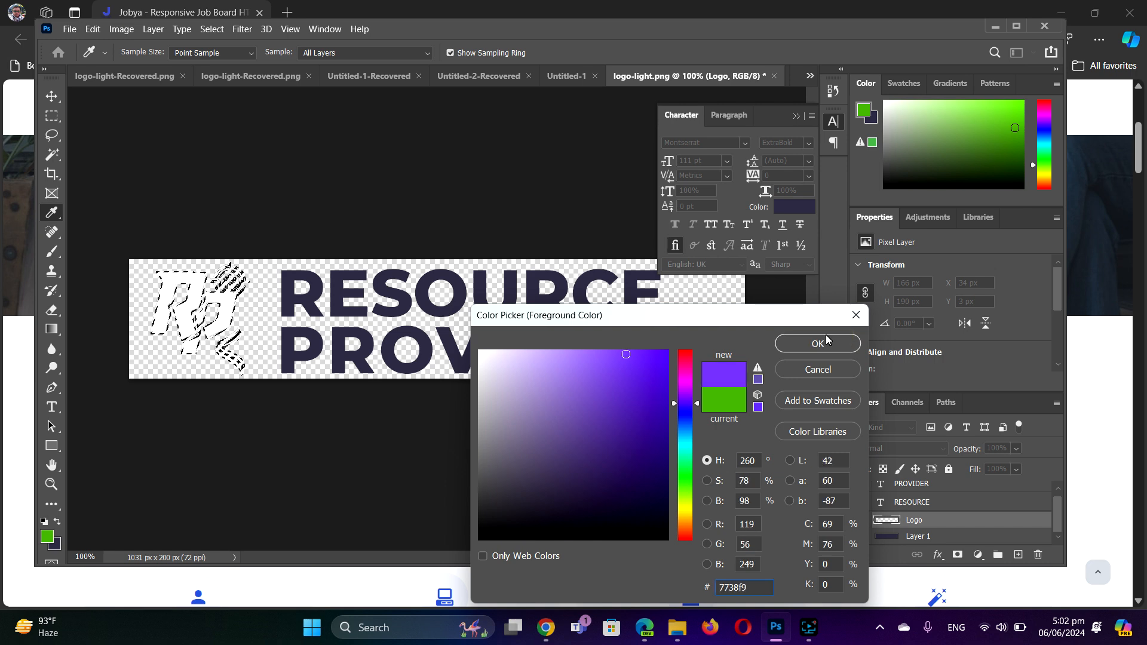
click(818, 344)
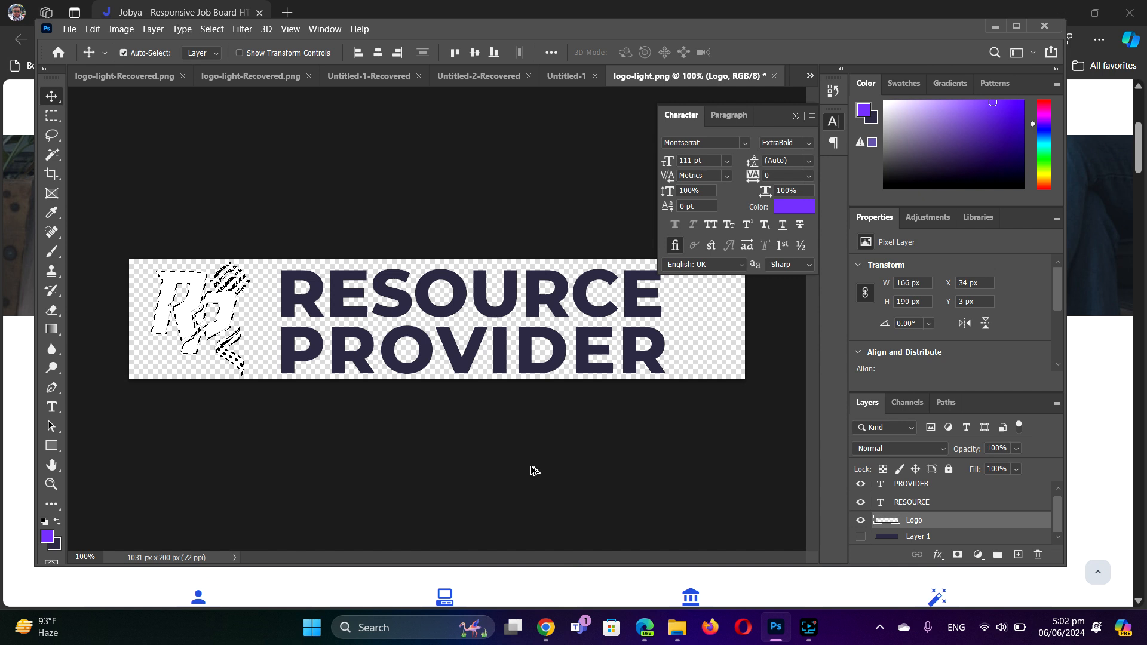
key(alt+BackSpace)
key(ctrl+d)
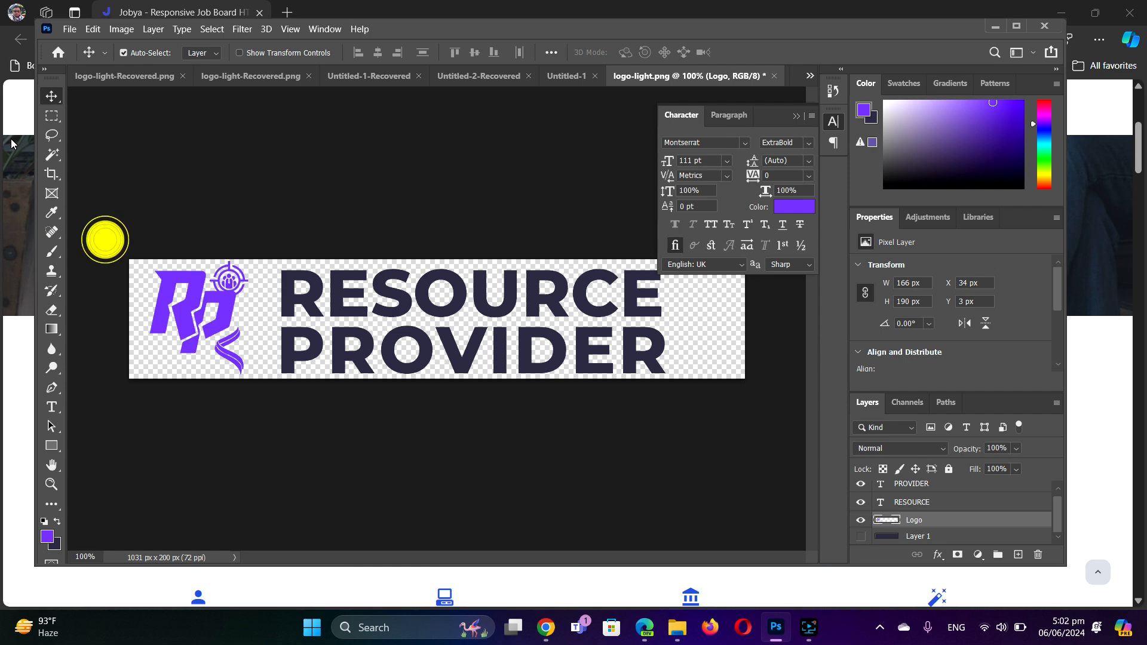
Export the recolored logo with Save for Web as PNG-24, replacing the logo-dark image in the images folder
key(alt+f)
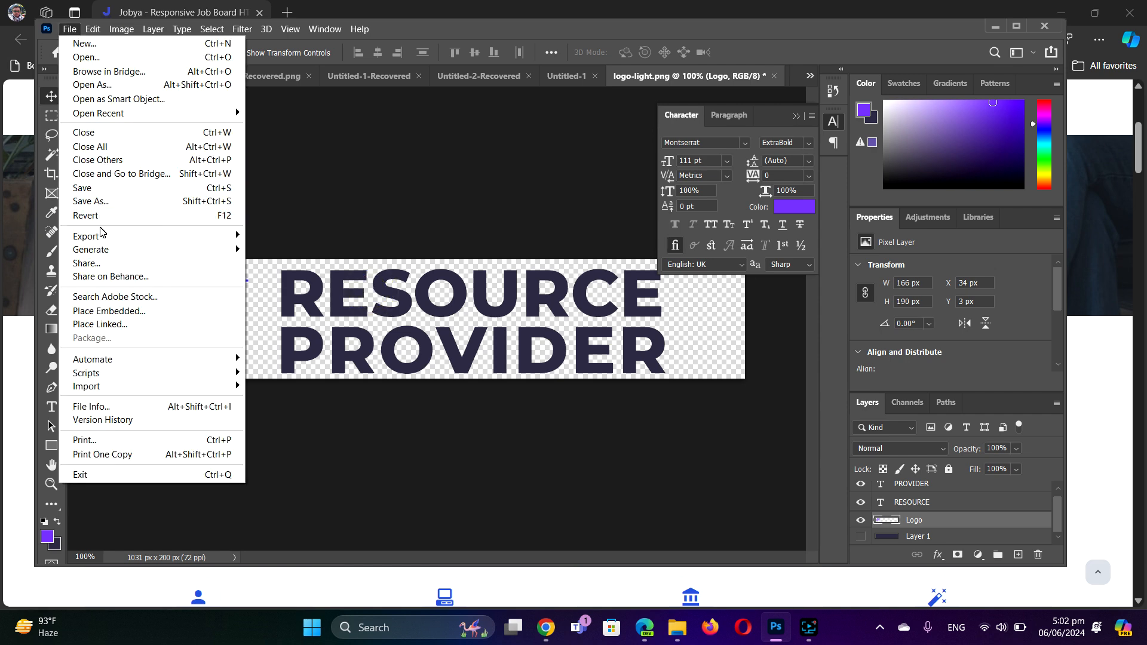
key(ctrl+alt+shift+s)
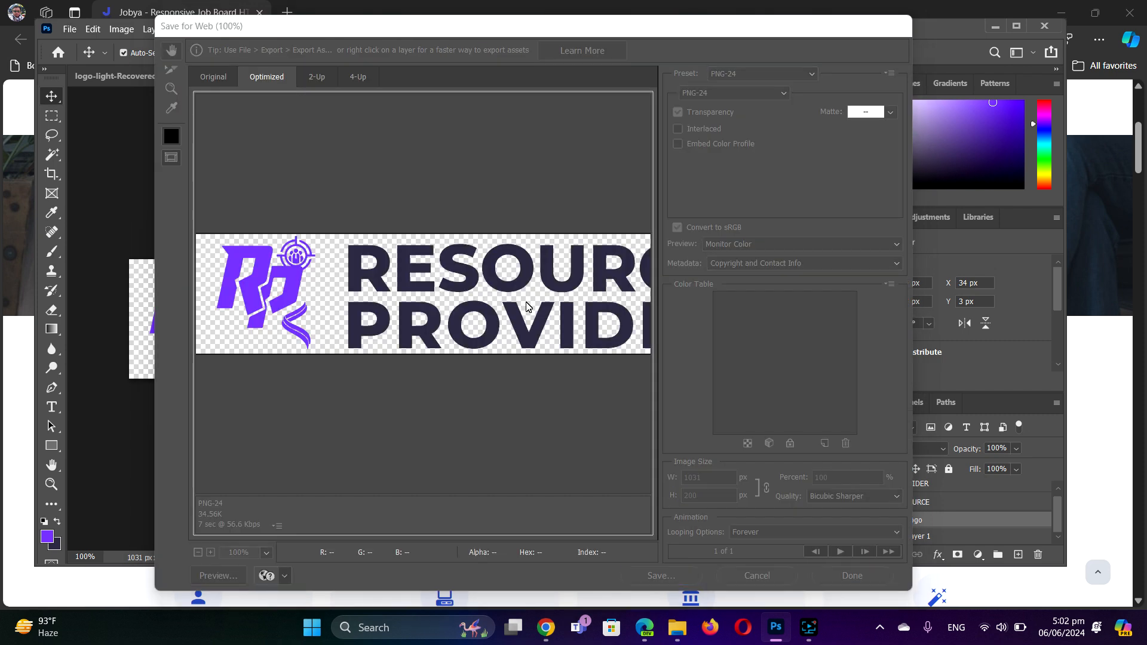
key(Return)
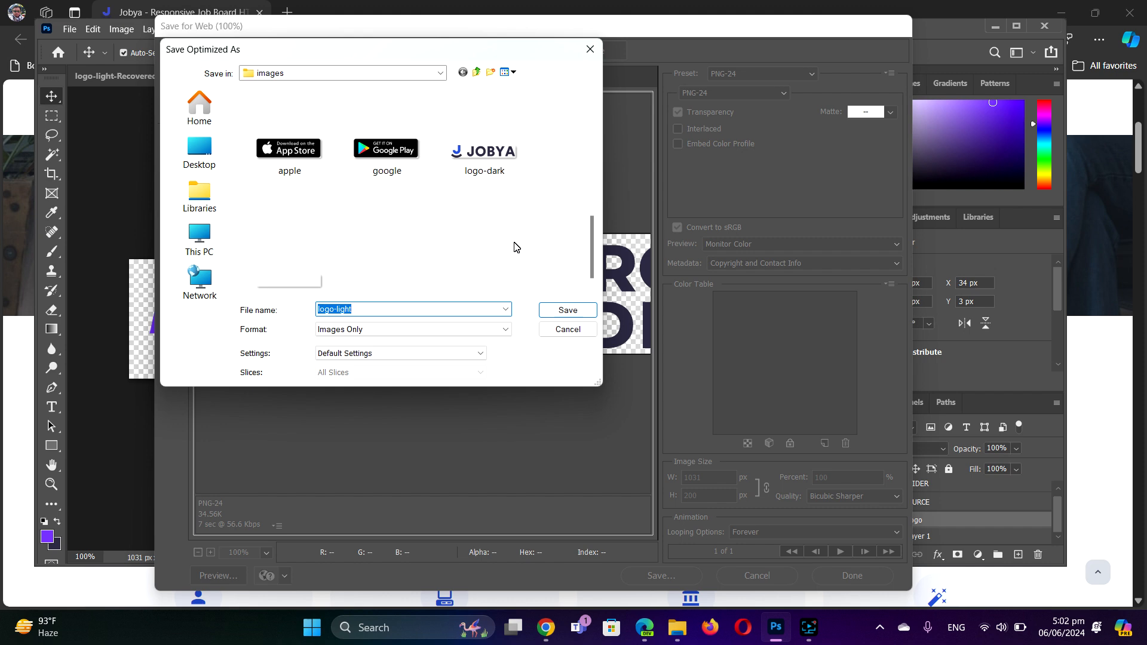
key(Return)
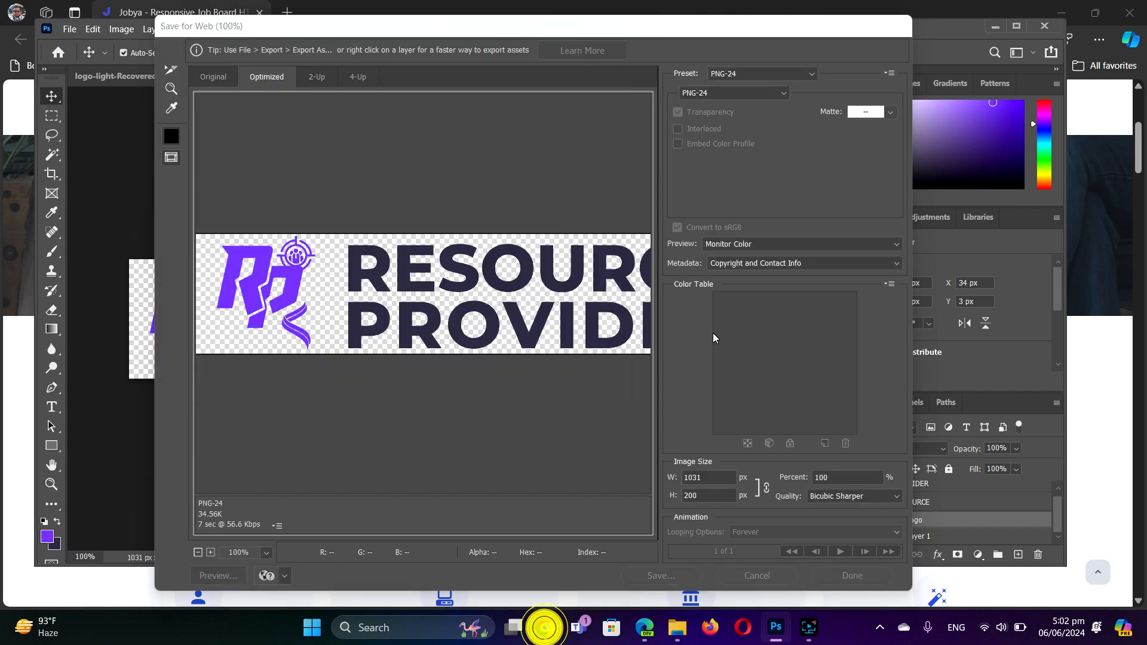
key(Return)
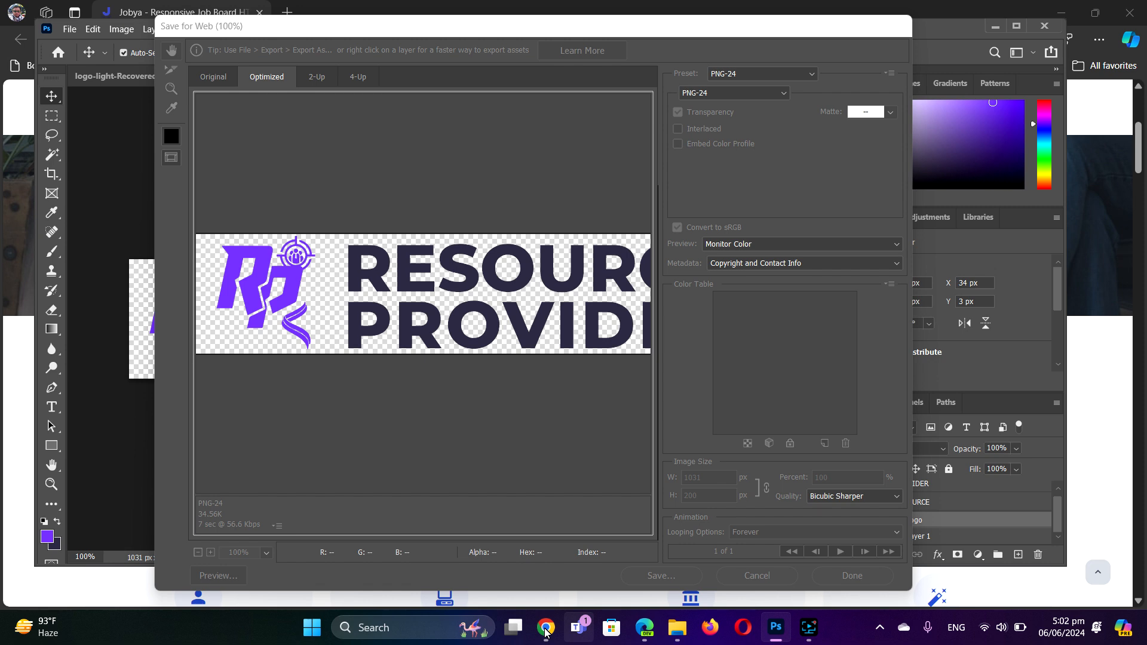
Reload the Jobya index page in Edge to check the logo in the scrolled header, and switch to File Explorer
click(645, 628)
click(63, 43)
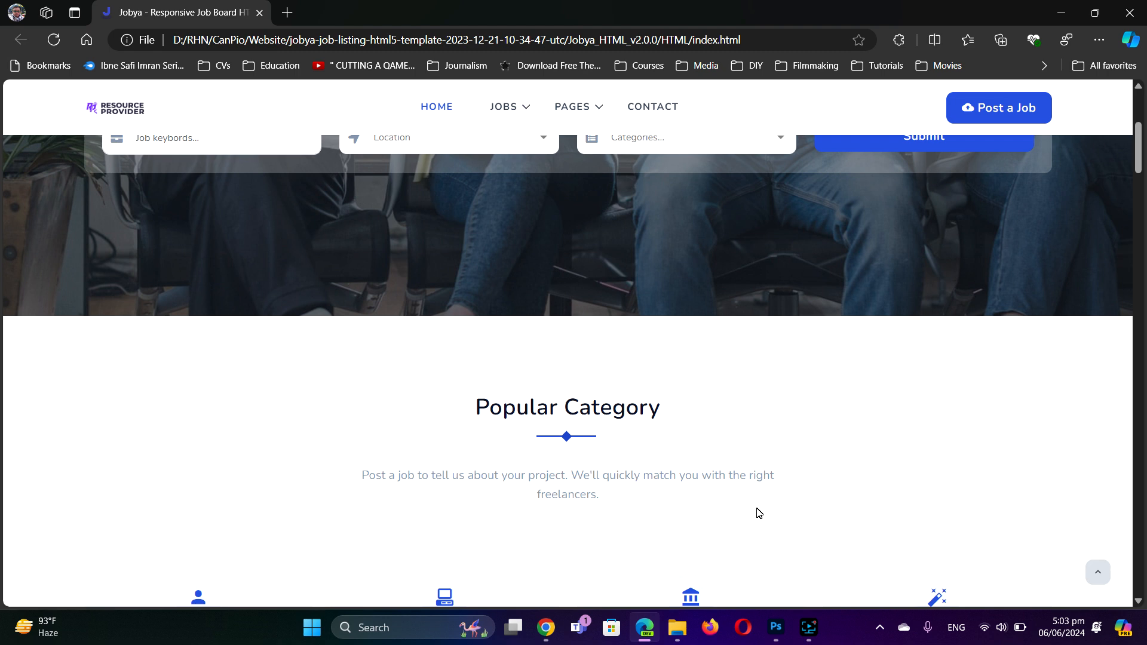
click(667, 625)
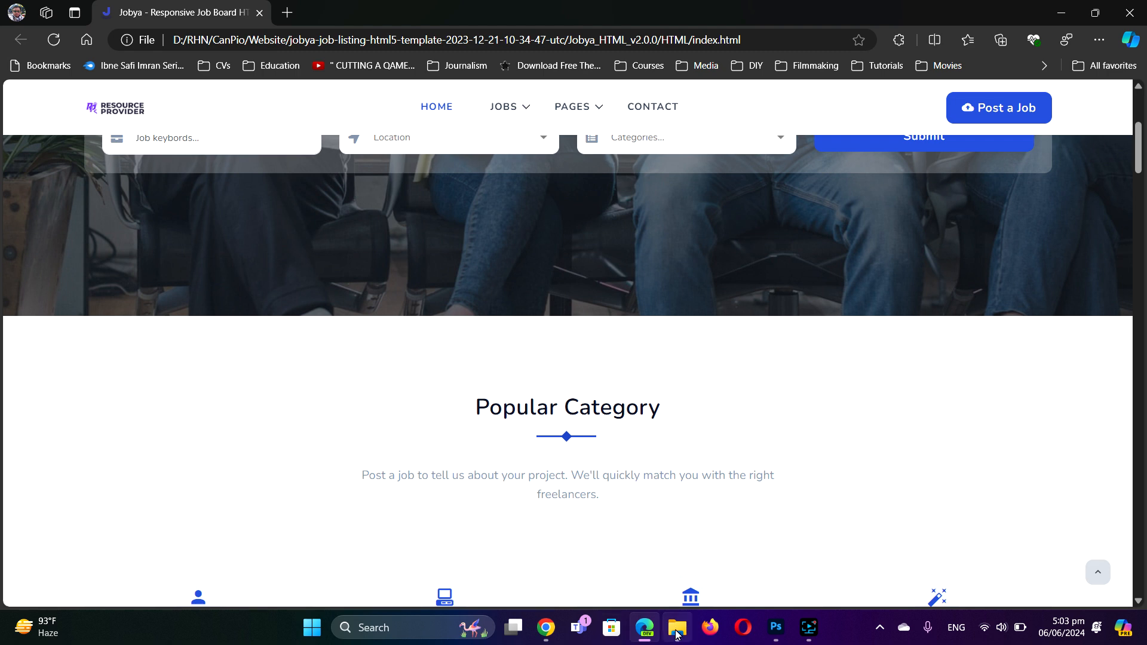
Switch to File Explorer and open the index file from the template's HTML folder with Adobe Dreamweaver 2021
click(677, 633)
click(24, 42)
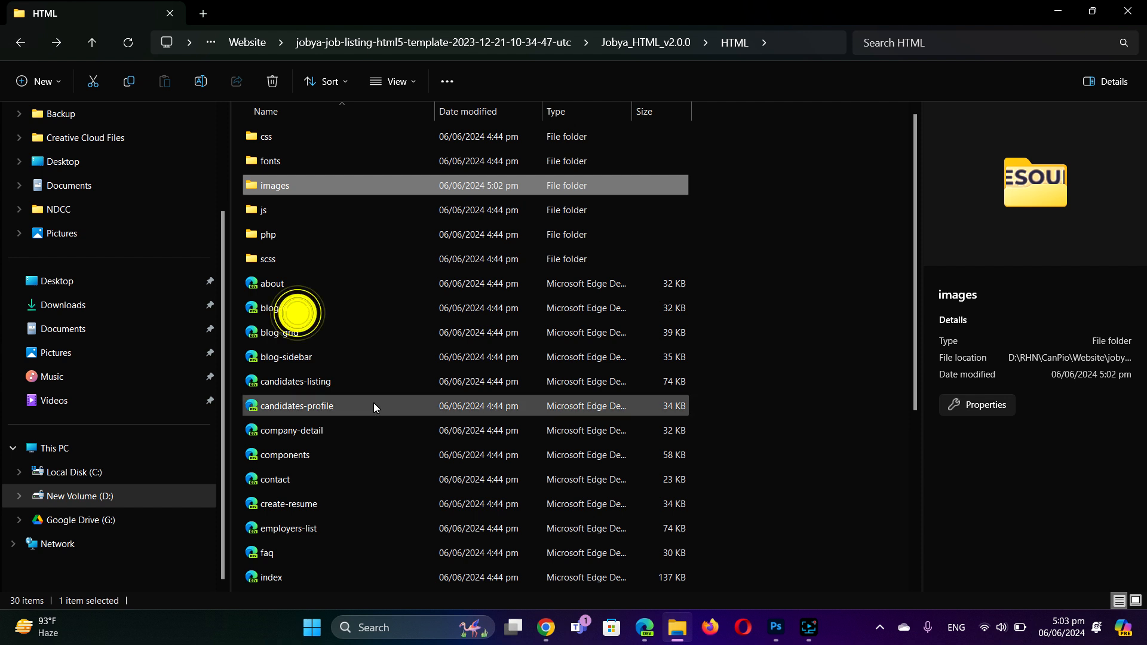
scroll(306, 565, down, 4)
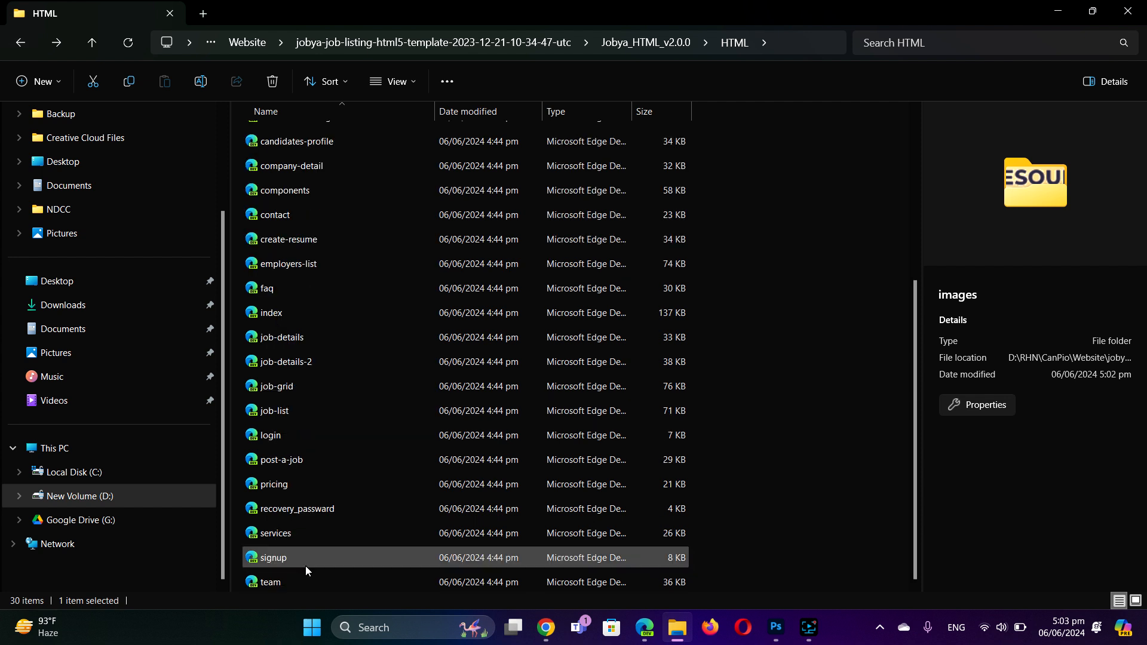
right_click(298, 315)
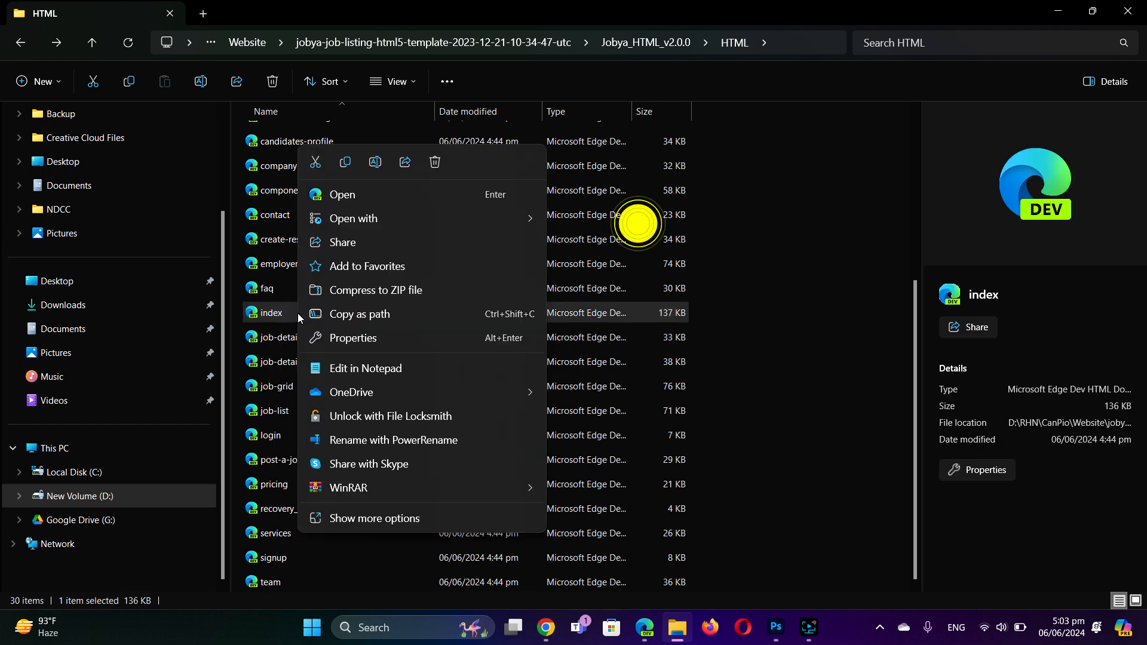
mouse_move(495, 214)
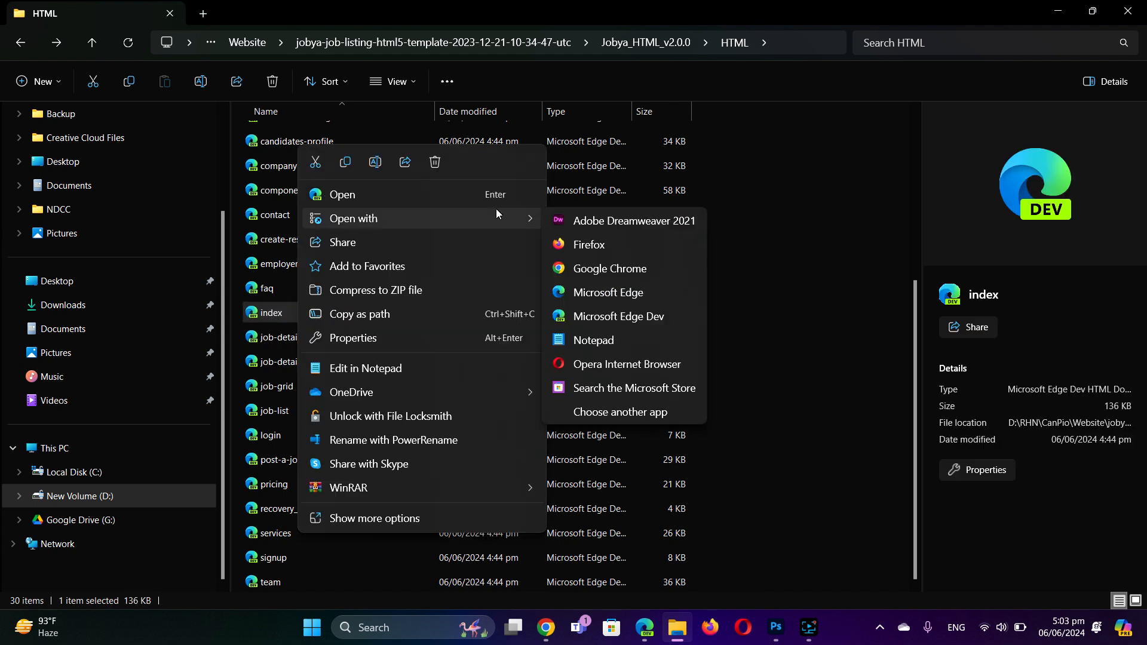
click(638, 224)
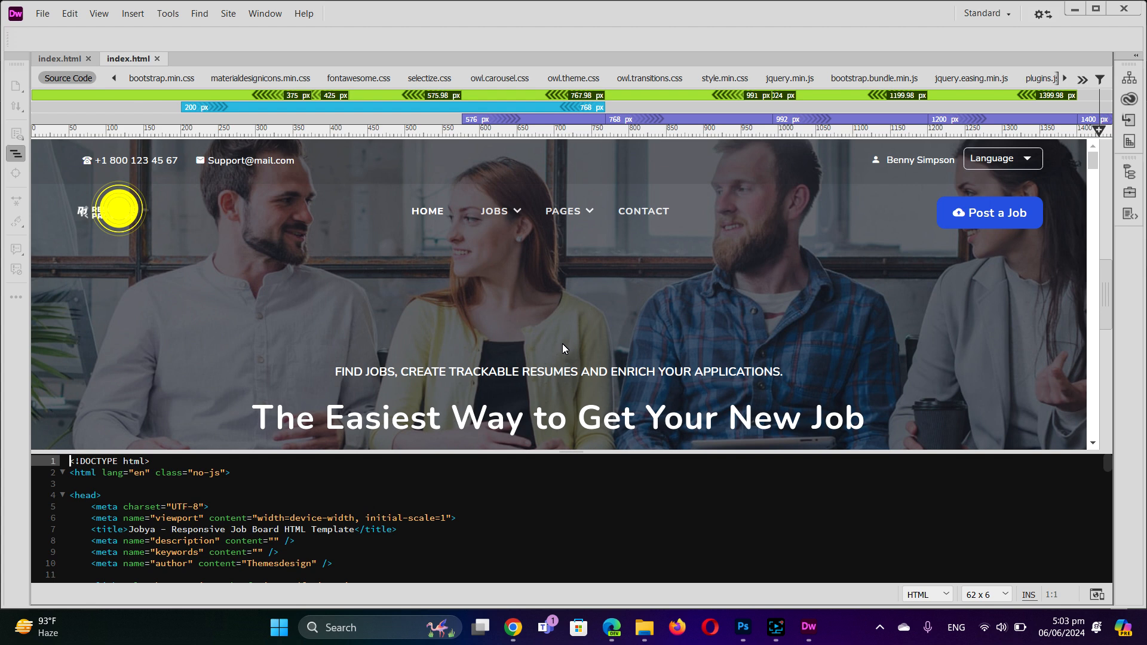
Select the header logo in the page preview and set the logo-light image's height to 20 in the code
click(119, 212)
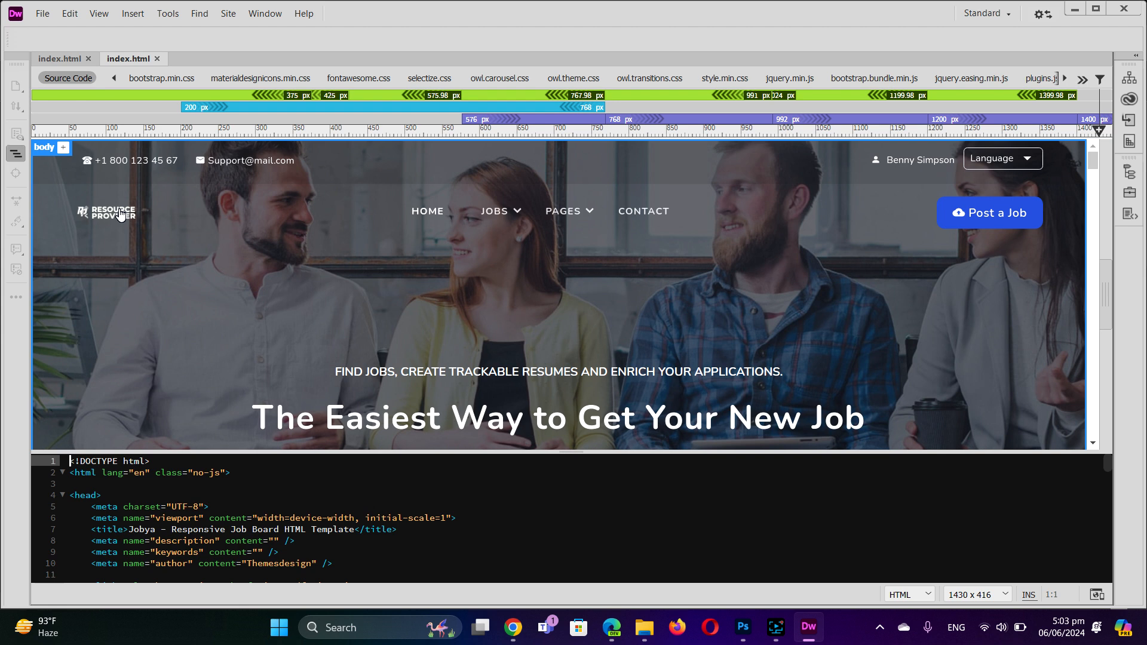
click(120, 212)
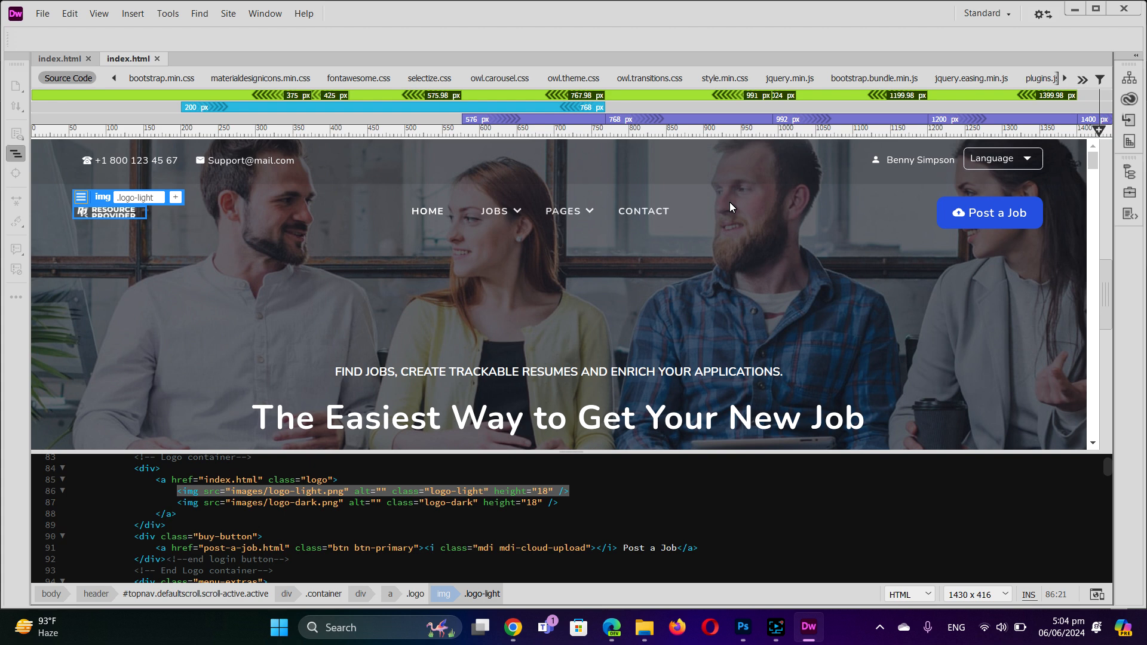
click(539, 490)
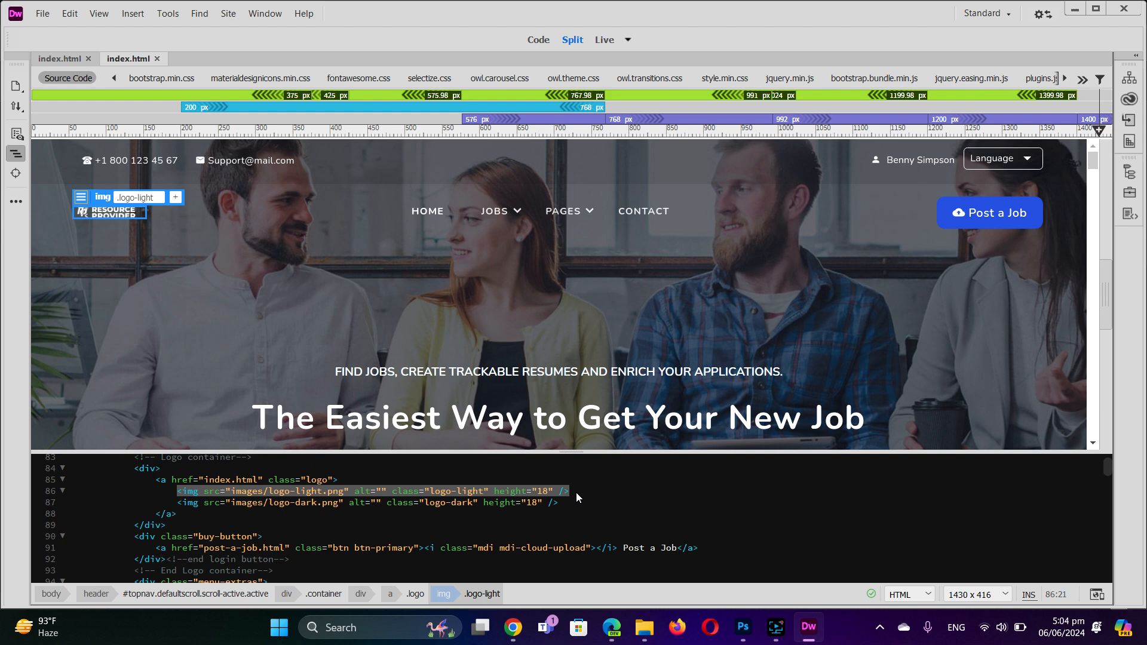
click(530, 503)
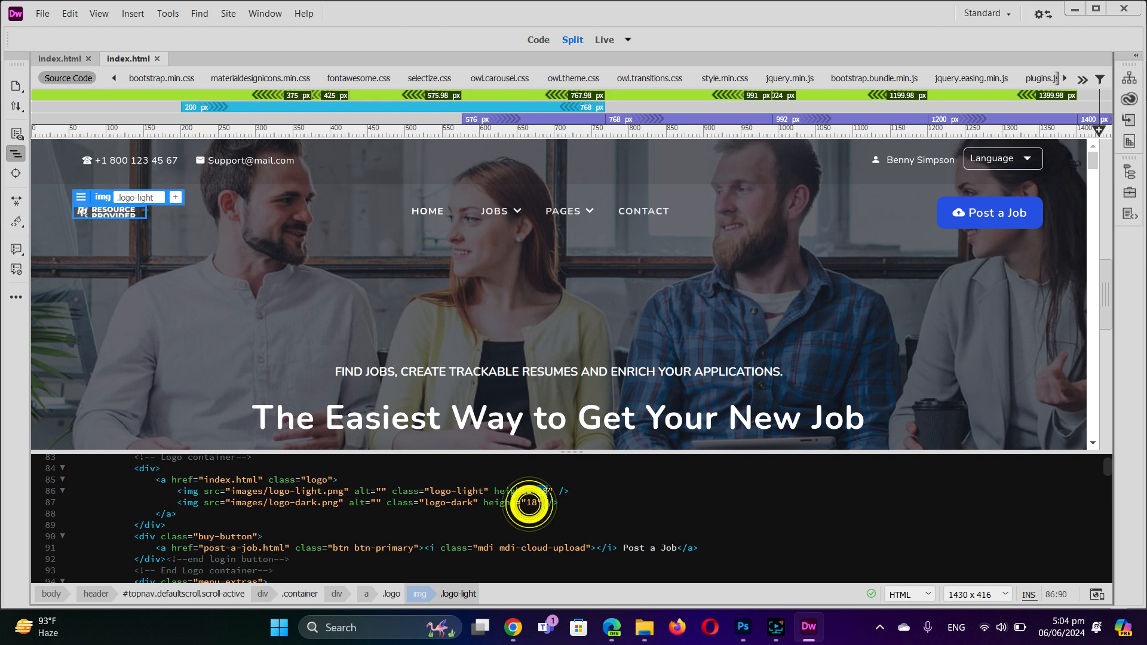
Set the logo-dark image's height to 20 in the code and save index.html
click(529, 503)
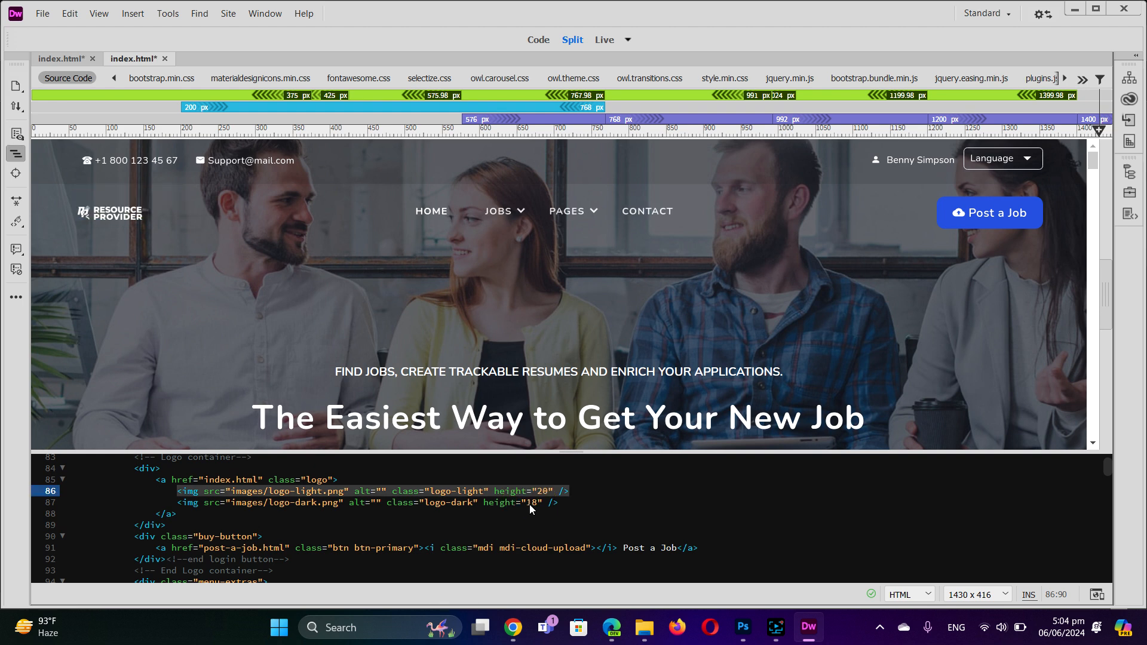
double_click(530, 503)
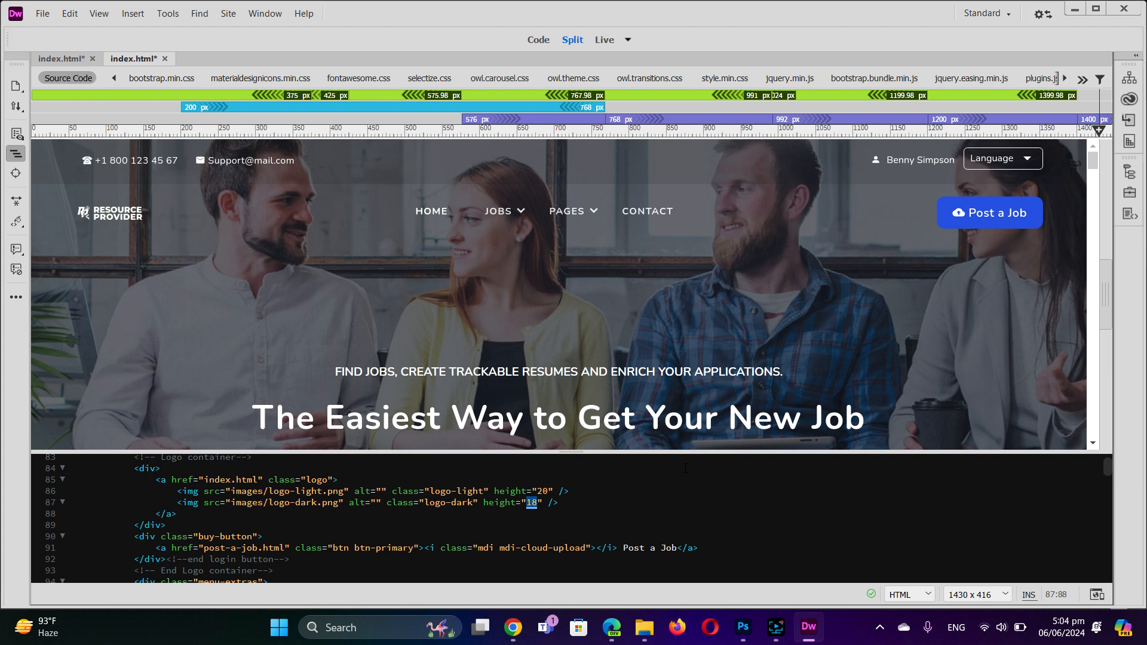
text(20)
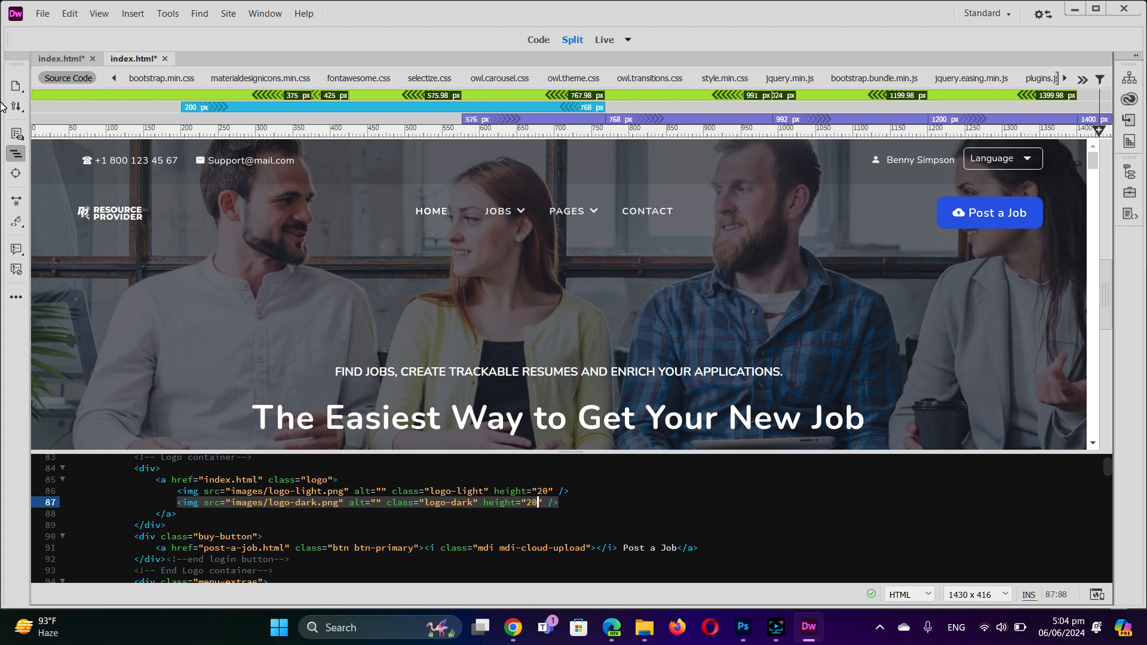
click(43, 13)
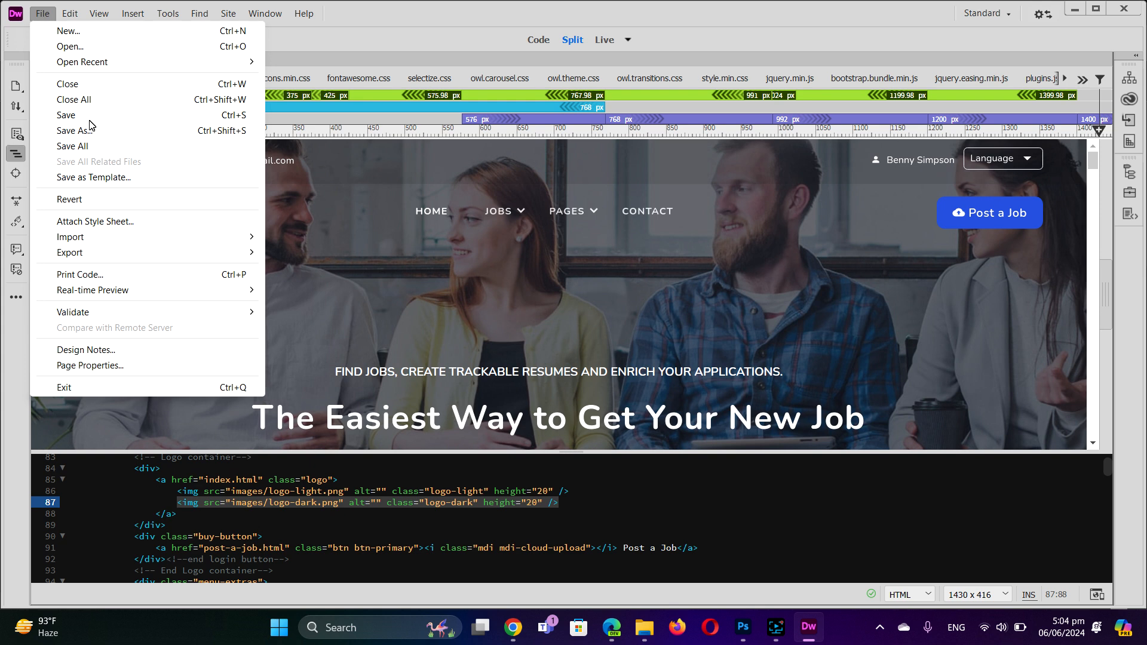
click(192, 115)
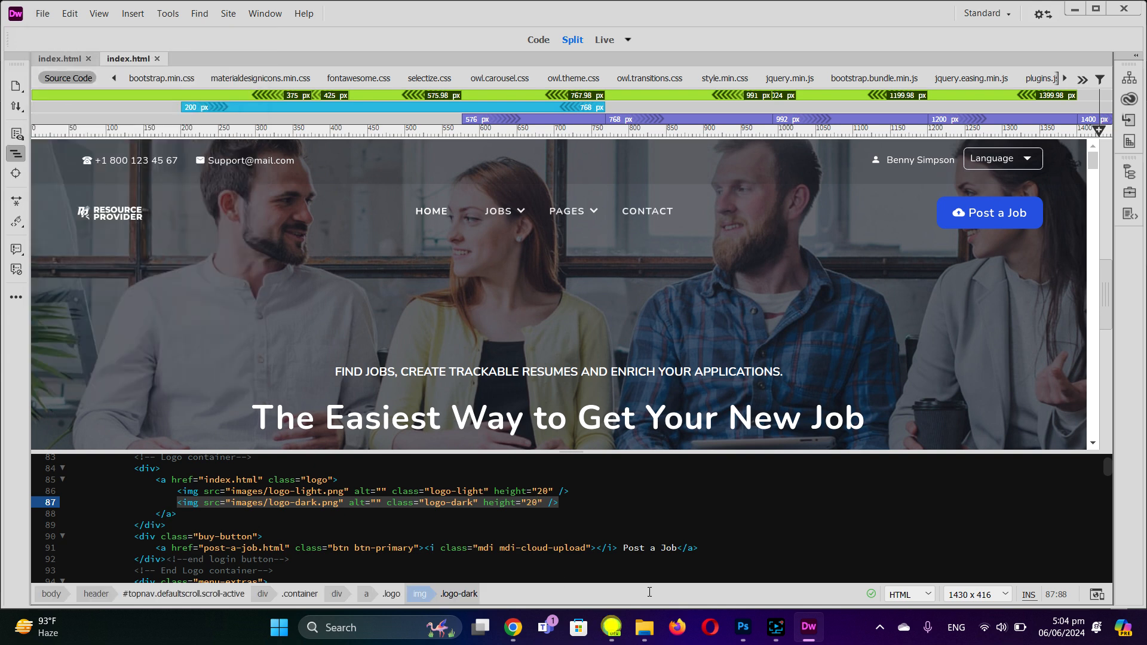
Switch to Edge and reload the Jobya index page to check the resized header logo
click(611, 628)
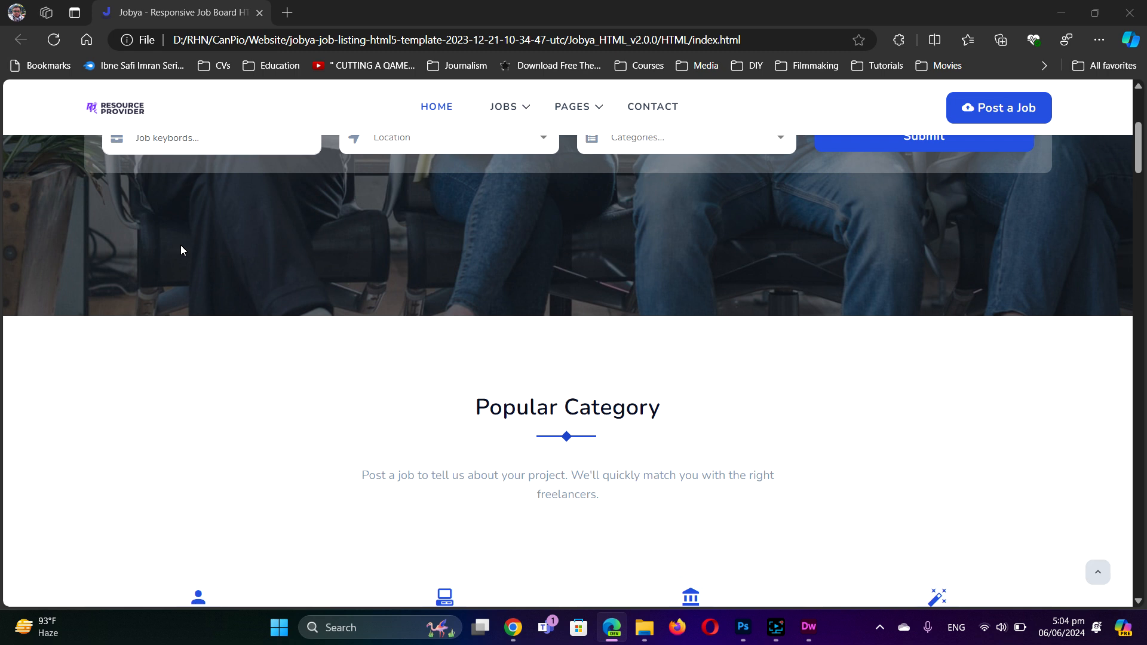
click(53, 39)
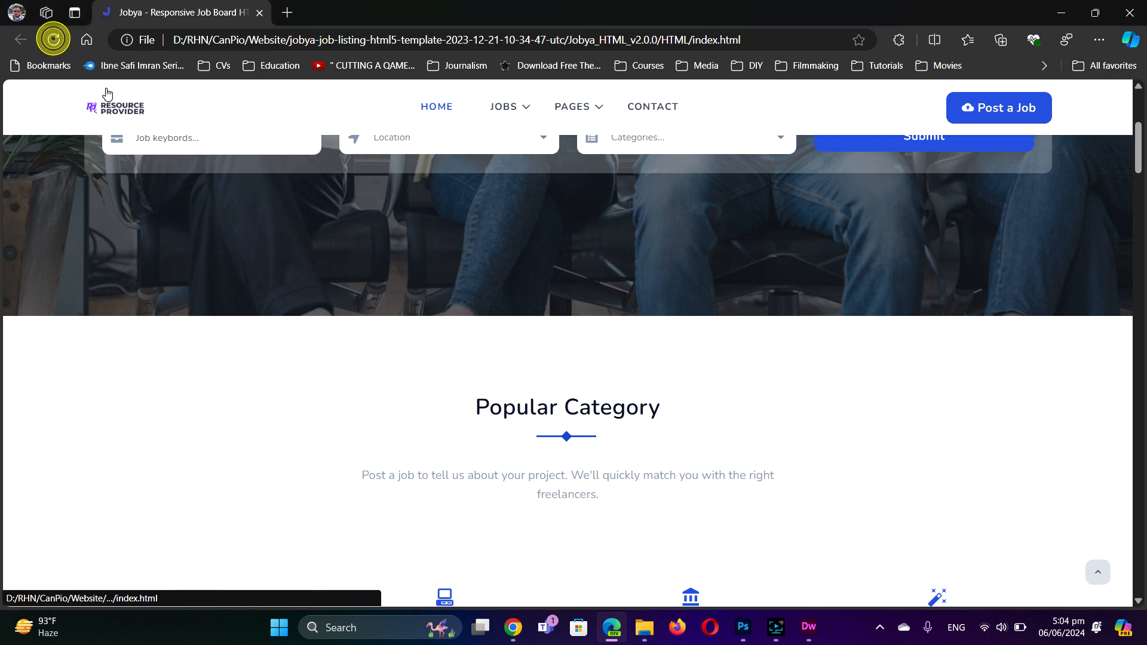
click(56, 41)
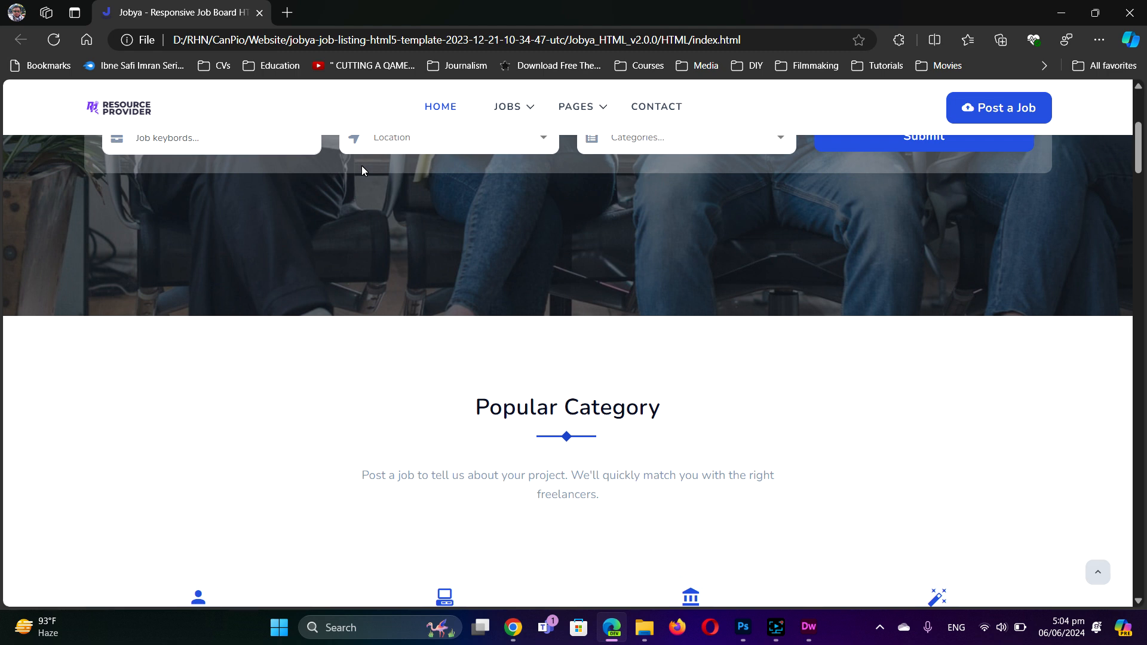
click(809, 627)
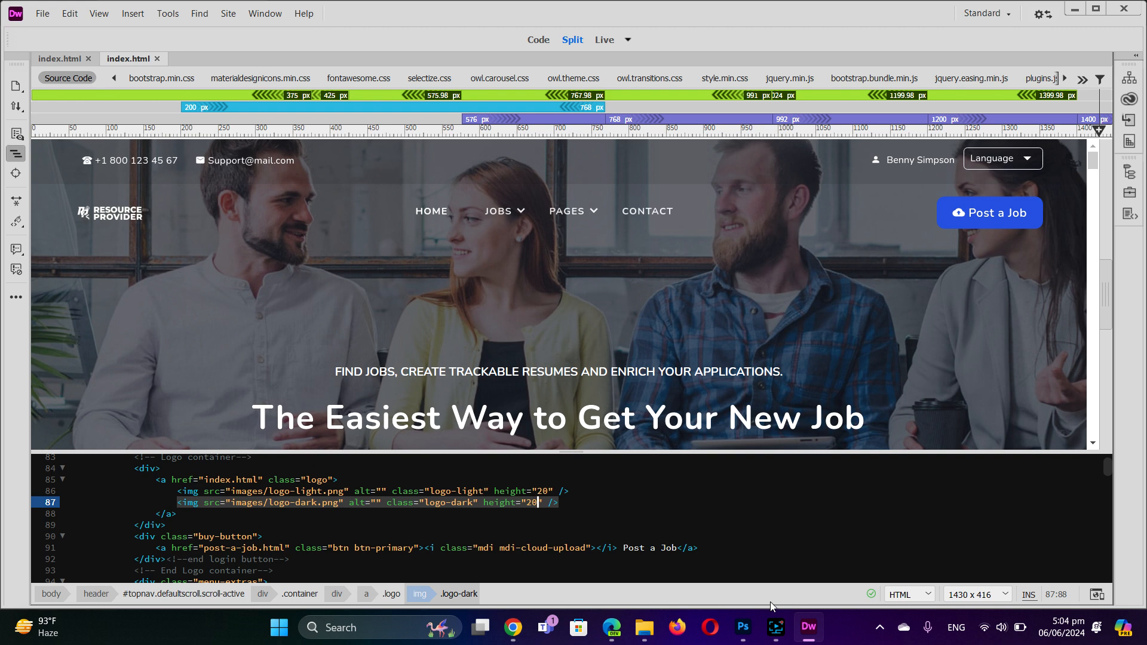
click(781, 634)
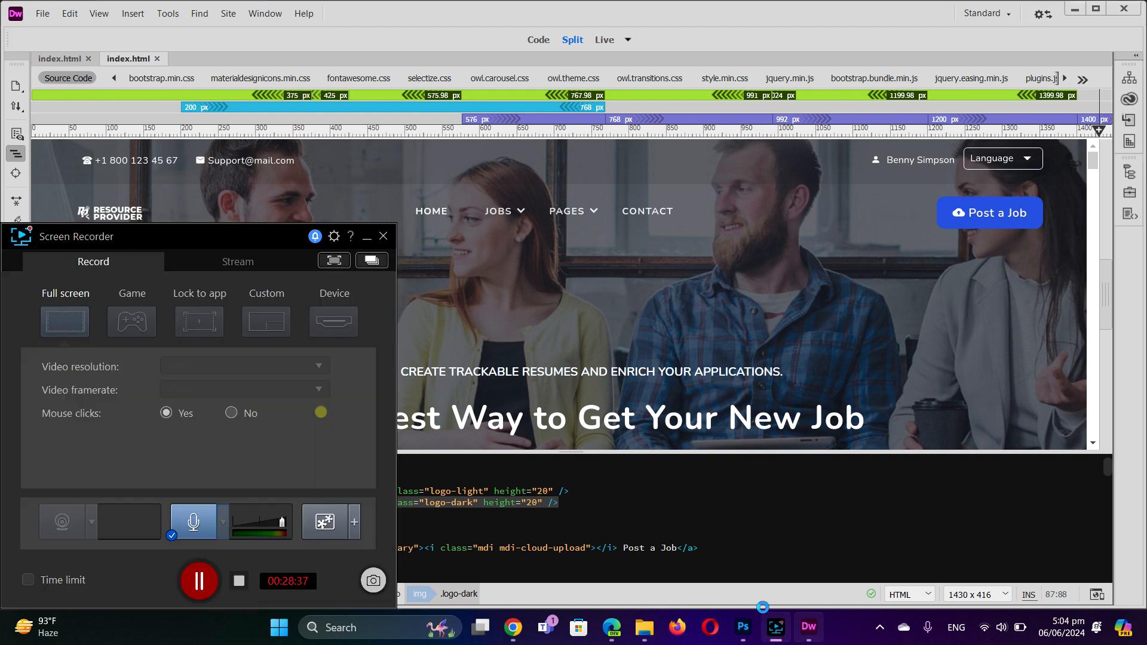